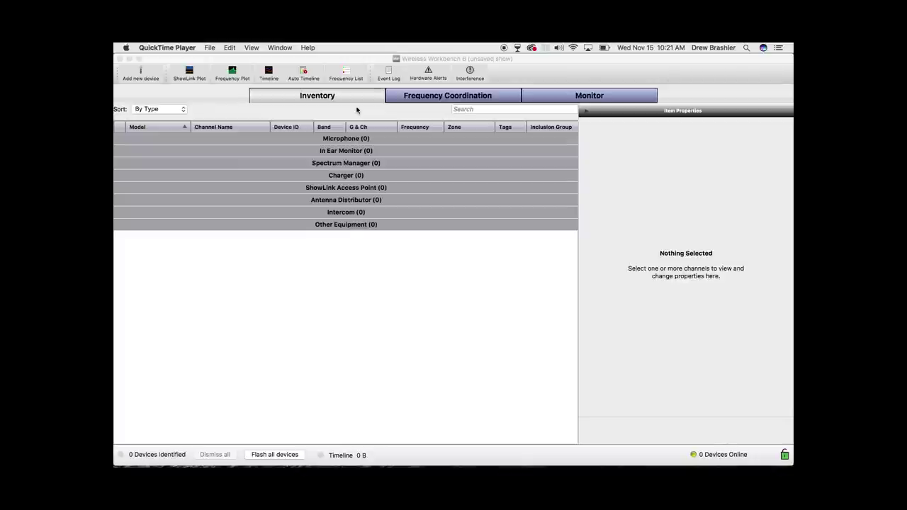
Step: Import the scan files Distro.csv, Outside.csv and omni.csv from the CCV Mid folder into frequency coordination
{"action": "left_click", "coordinate": [432, 98]}
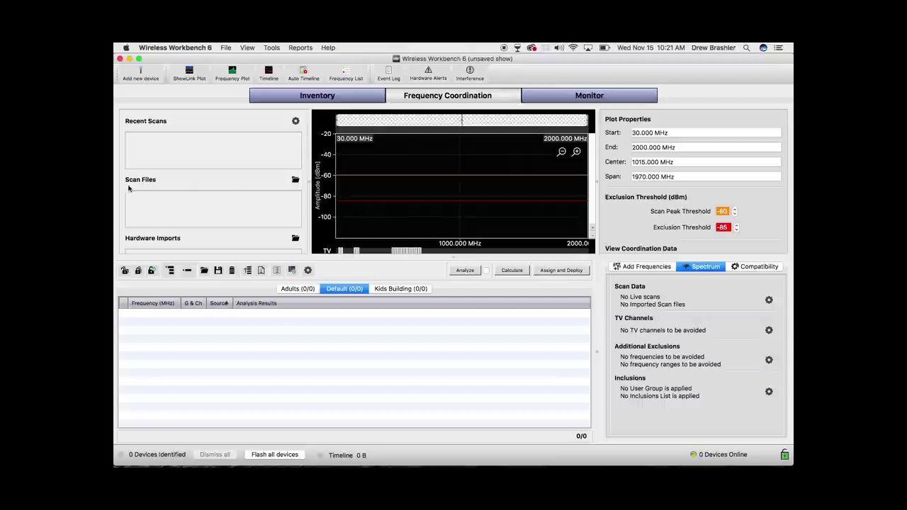
{"action": "left_click", "coordinate": [296, 181]}
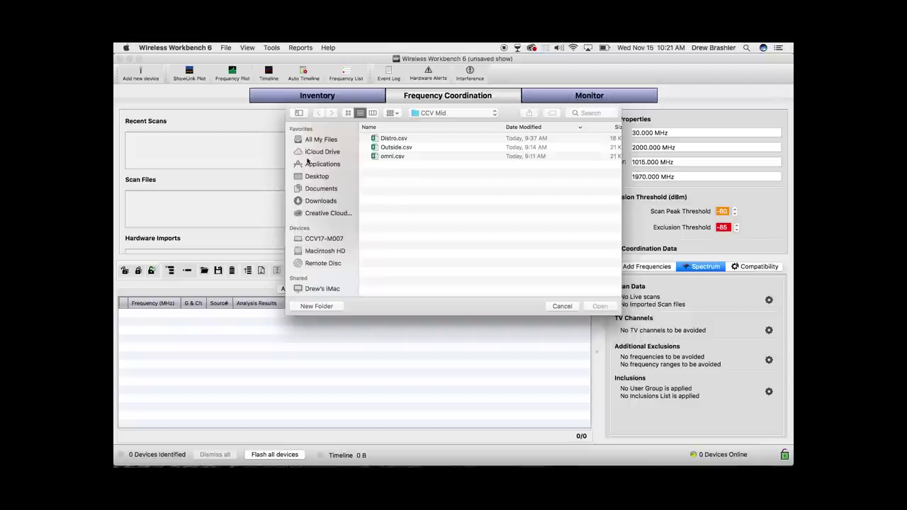
{"action": "left_click", "coordinate": [321, 180]}
{"action": "double_click", "coordinate": [389, 140]}
{"action": "double_click", "coordinate": [391, 138]}
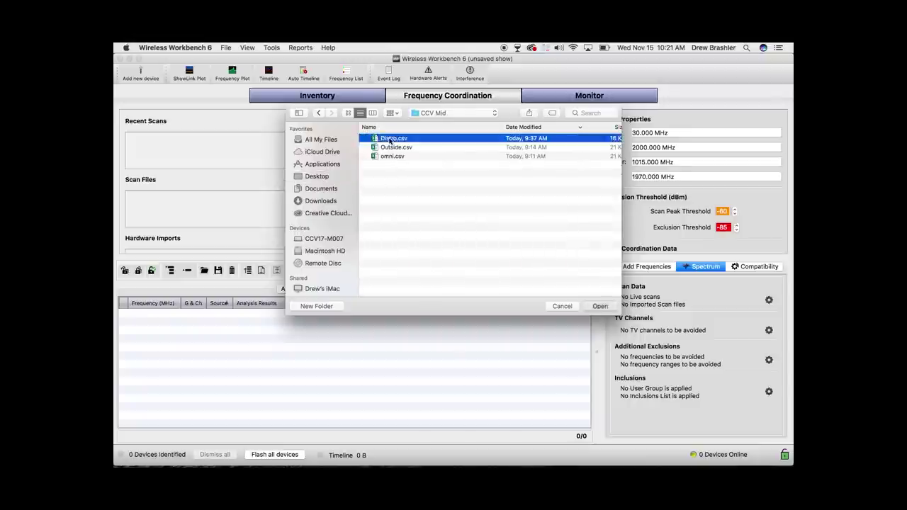
{"action": "left_click", "coordinate": [296, 180]}
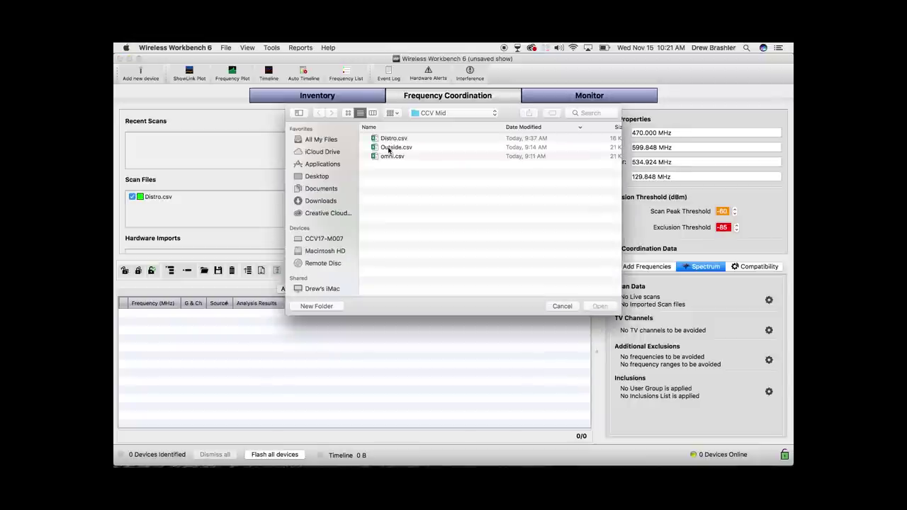
{"action": "double_click", "coordinate": [392, 148]}
{"action": "left_click", "coordinate": [295, 179]}
{"action": "double_click", "coordinate": [385, 157]}
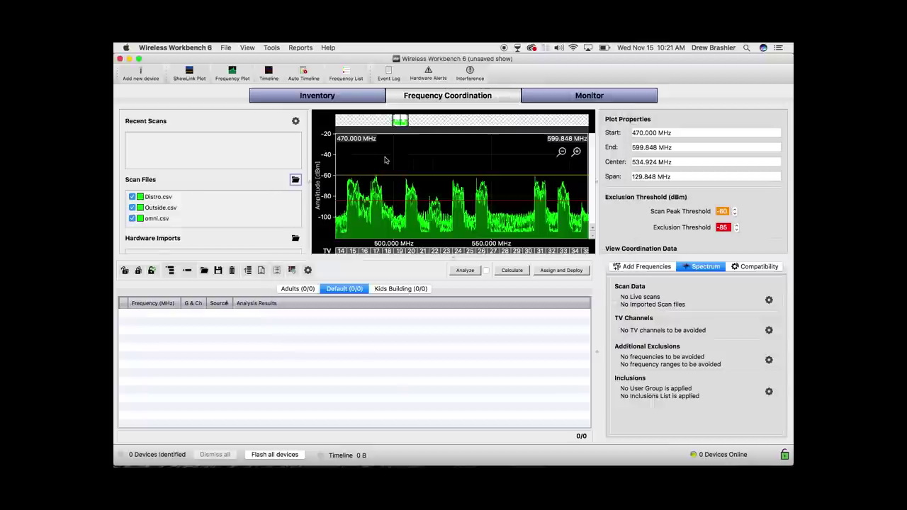
Step: Hide the omni.csv and Outside.csv scans so that only Distro.csv is plotted
{"action": "left_click", "coordinate": [132, 218]}
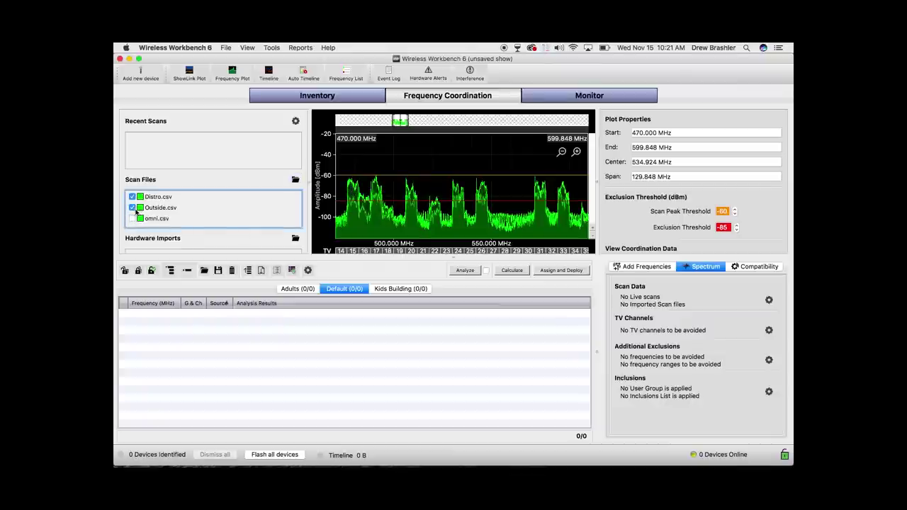
{"action": "left_click", "coordinate": [132, 208]}
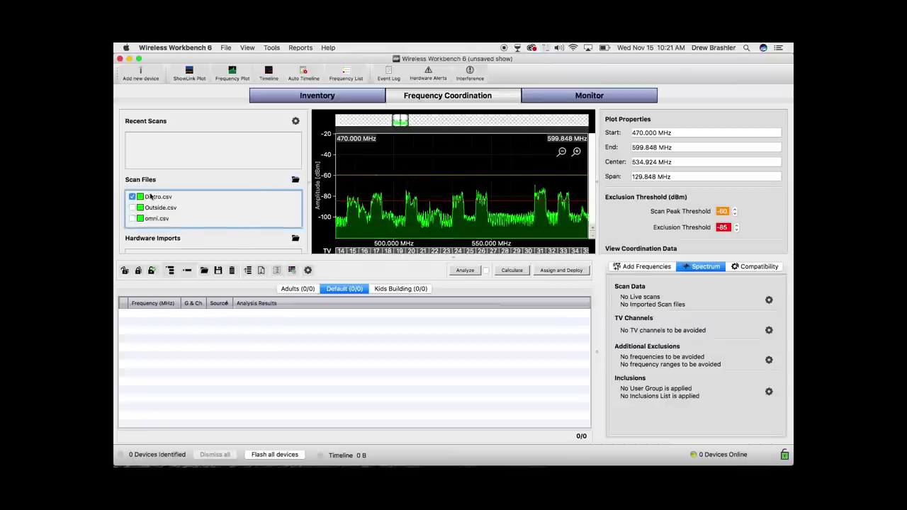
Step: Compare the Outside.csv scan with Distro.csv on the plot by repeatedly showing and hiding them, leaving only Distro.csv shown
{"action": "left_click", "coordinate": [132, 207]}
{"action": "left_click", "coordinate": [132, 197]}
{"action": "left_click", "coordinate": [131, 197]}
{"action": "left_click", "coordinate": [132, 197]}
{"action": "left_click", "coordinate": [132, 197]}
{"action": "left_click", "coordinate": [133, 208]}
{"action": "left_click", "coordinate": [132, 208]}
{"action": "left_click", "coordinate": [132, 207]}
{"action": "left_click", "coordinate": [132, 208]}
{"action": "left_click", "coordinate": [133, 207]}
{"action": "left_click", "coordinate": [132, 207]}
{"action": "left_click", "coordinate": [132, 208]}
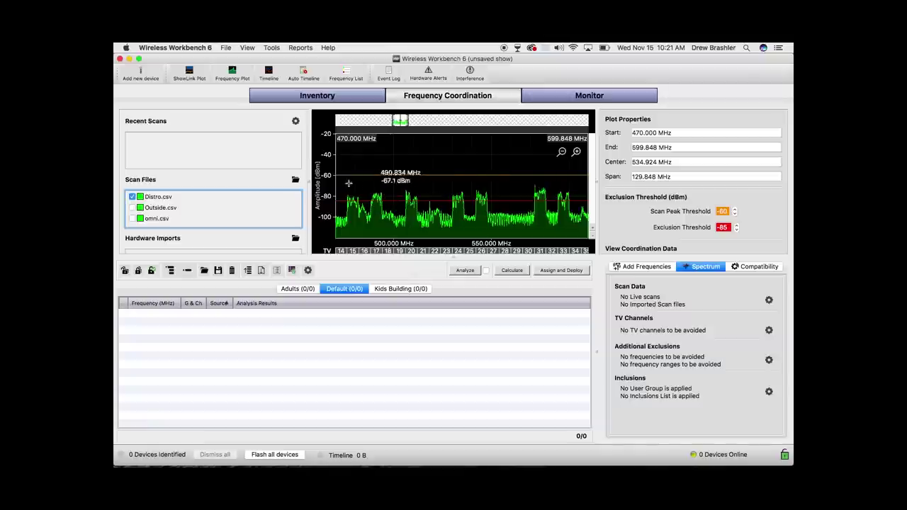
{"action": "left_click", "coordinate": [132, 208]}
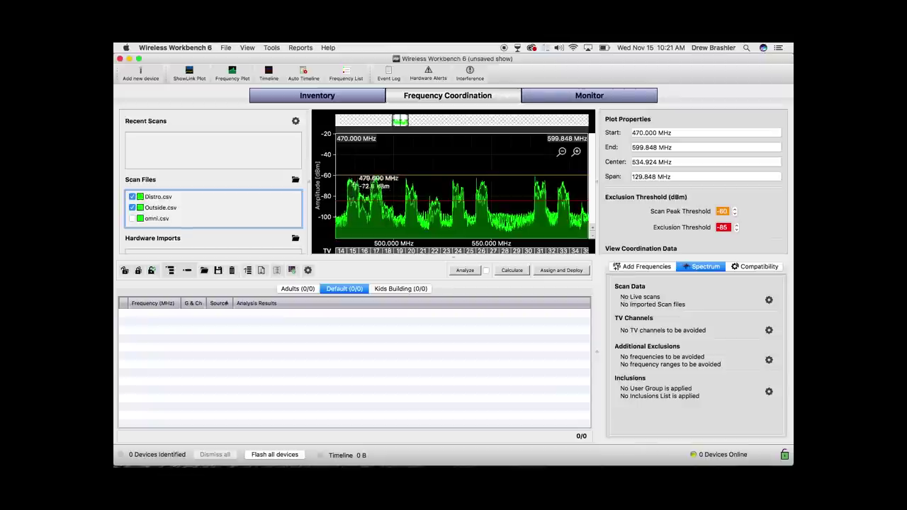
{"action": "left_click", "coordinate": [132, 207]}
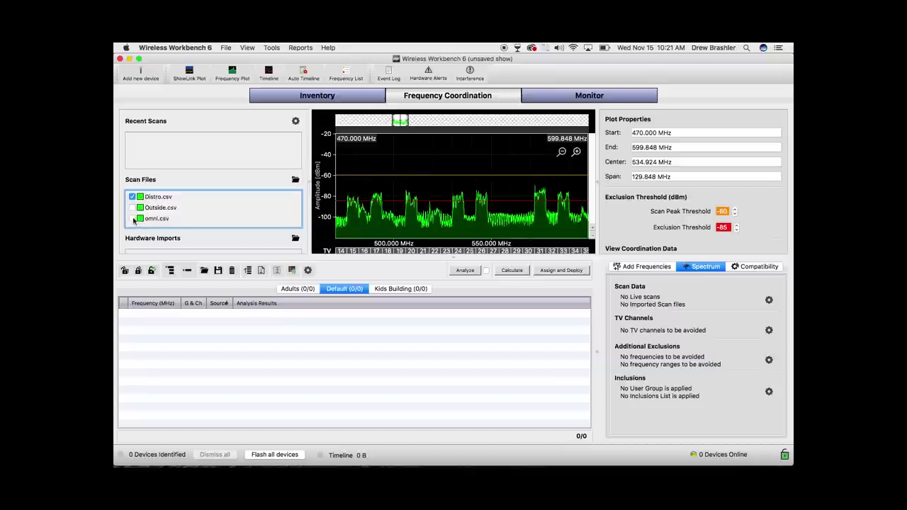
Step: Show the omni.csv scan again and compare it with Distro.csv by toggling its visibility, leaving both plotted
{"action": "left_click", "coordinate": [133, 219]}
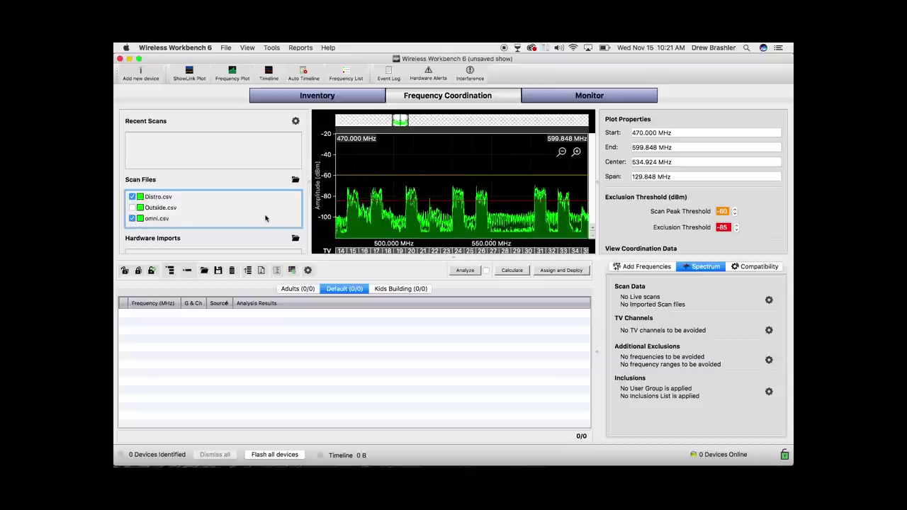
{"action": "left_click", "coordinate": [133, 218]}
{"action": "left_click", "coordinate": [133, 218]}
{"action": "left_click", "coordinate": [133, 218]}
{"action": "left_click", "coordinate": [133, 218]}
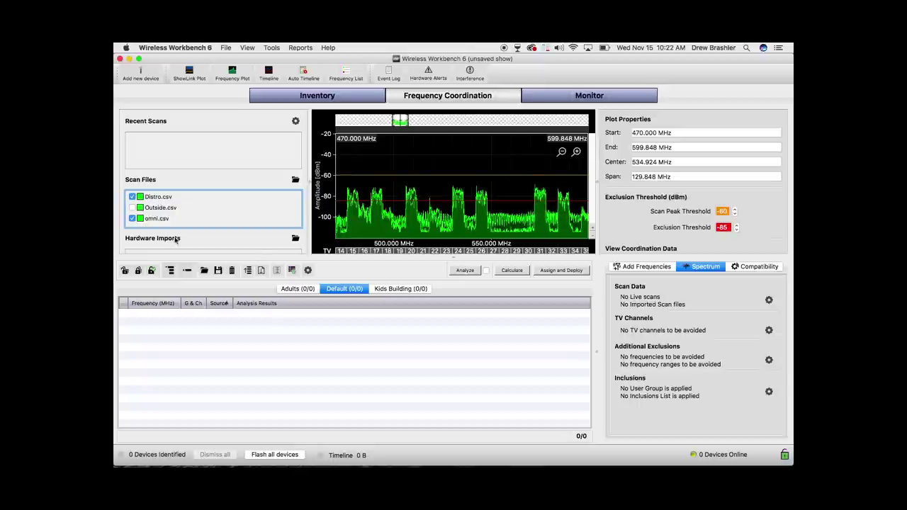
{"action": "left_click", "coordinate": [133, 219]}
{"action": "left_click", "coordinate": [133, 219]}
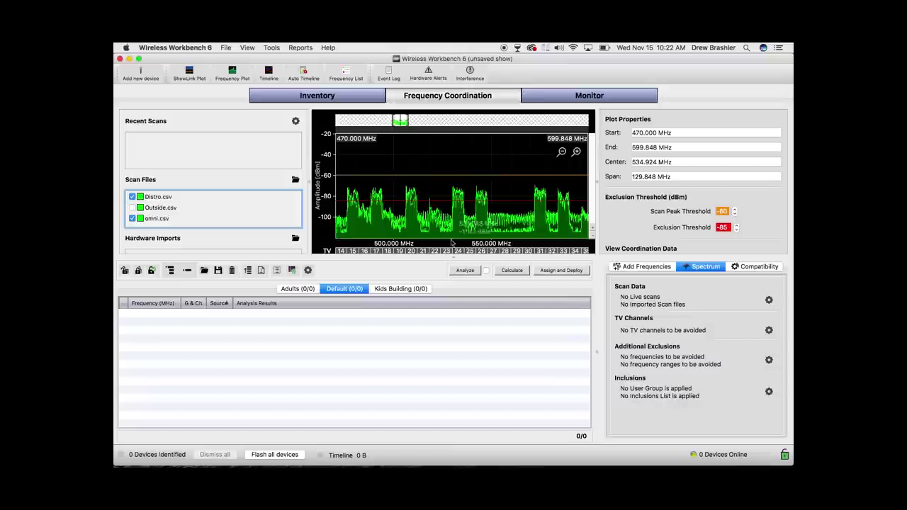
Step: Exclude TV channels 15 and 17 on the spectrum plot
{"action": "right_click", "coordinate": [356, 253]}
{"action": "left_click", "coordinate": [390, 260]}
{"action": "right_click", "coordinate": [377, 253]}
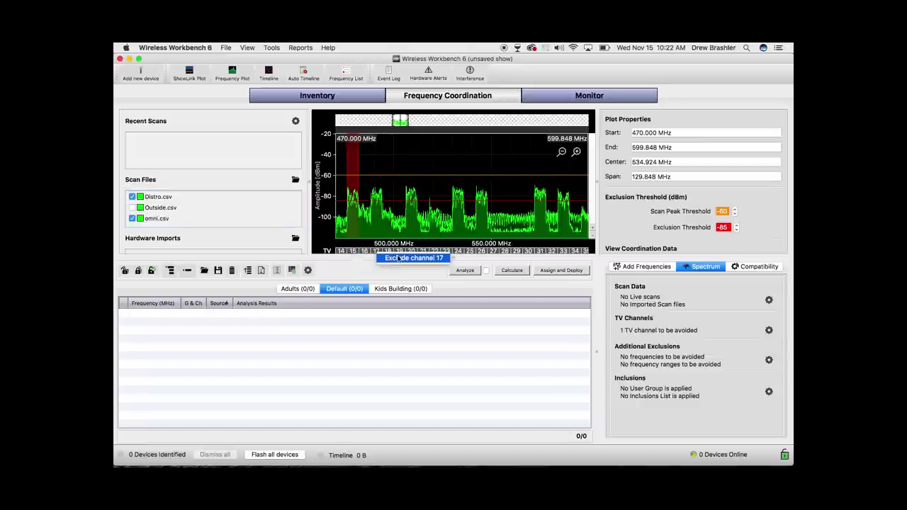
{"action": "left_click", "coordinate": [399, 260]}
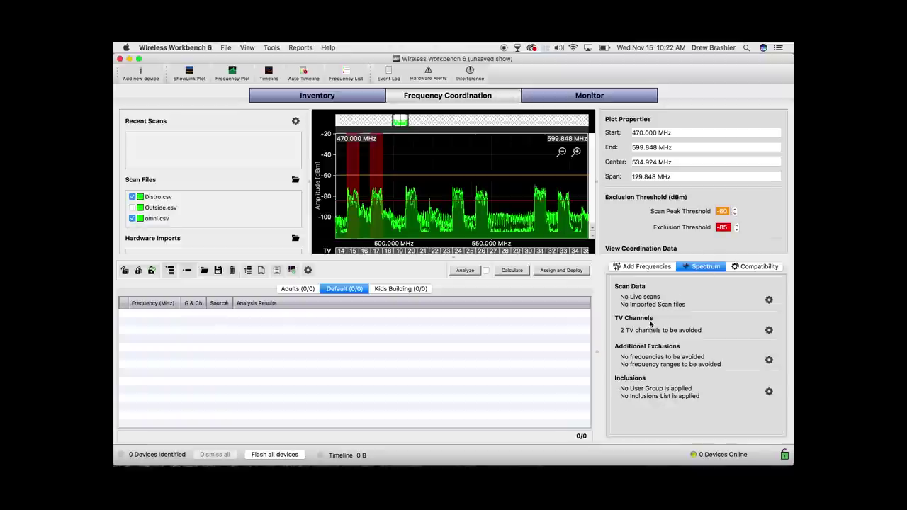
Step: Look up TV channels within 50 miles of US postal code 85032 and save them as channels to avoid
{"action": "left_click", "coordinate": [769, 330]}
{"action": "left_click", "coordinate": [536, 197]}
{"action": "type", "text": "85032"}
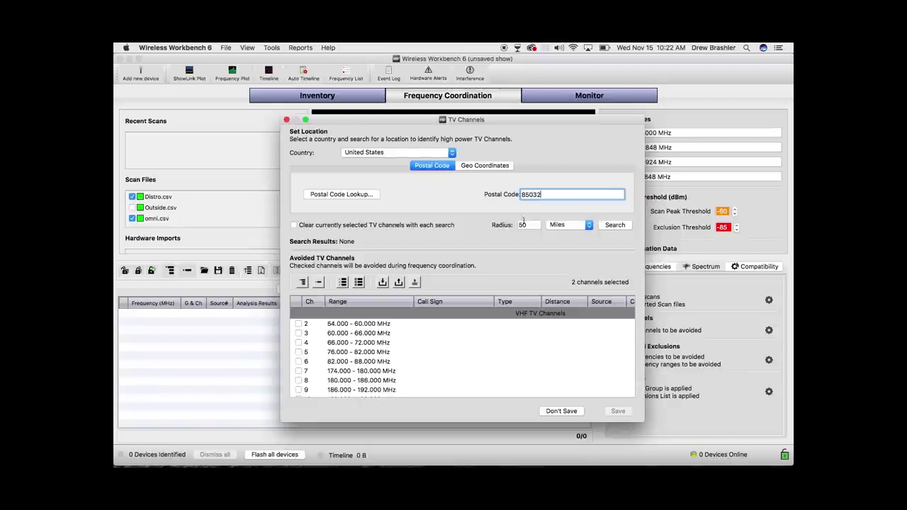
{"action": "left_click", "coordinate": [614, 225]}
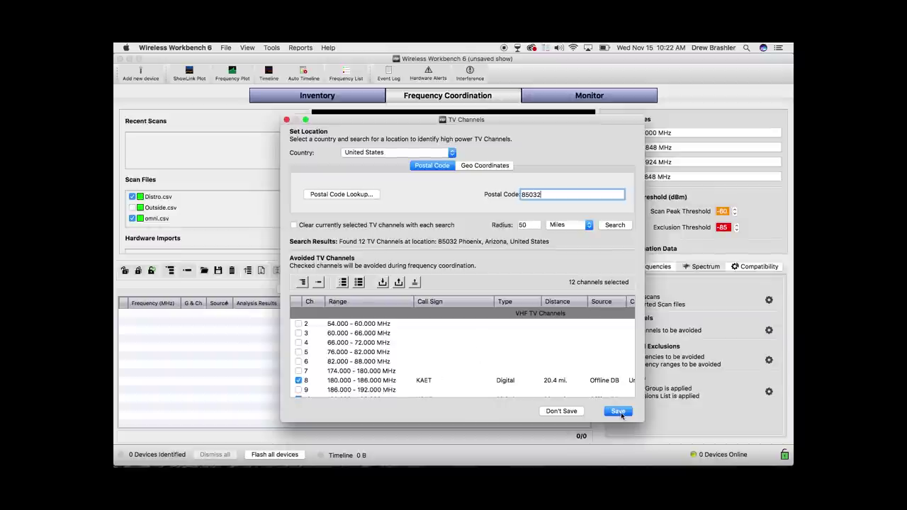
{"action": "scroll", "coordinate": [357, 373], "scroll_direction": "down", "scroll_amount": 15}
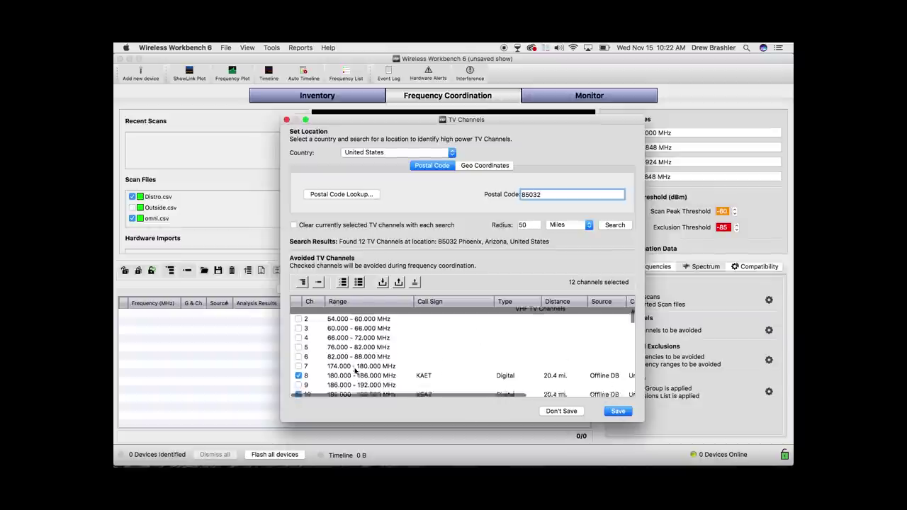
{"action": "scroll", "coordinate": [368, 379], "scroll_direction": "right", "scroll_amount": 2}
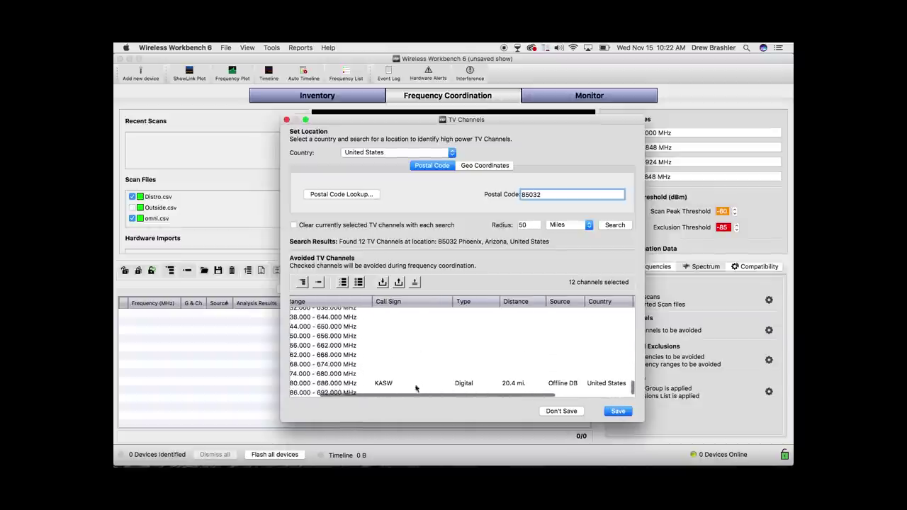
{"action": "left_click", "coordinate": [619, 411]}
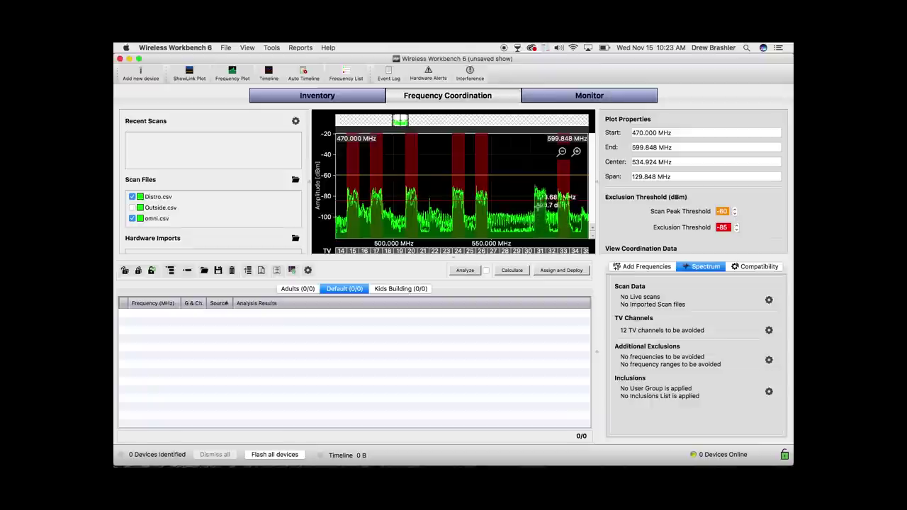
Step: Exclude the additional TV channels 31, 22, 18 and 16 on the spectrum plot
{"action": "left_click", "coordinate": [540, 254]}
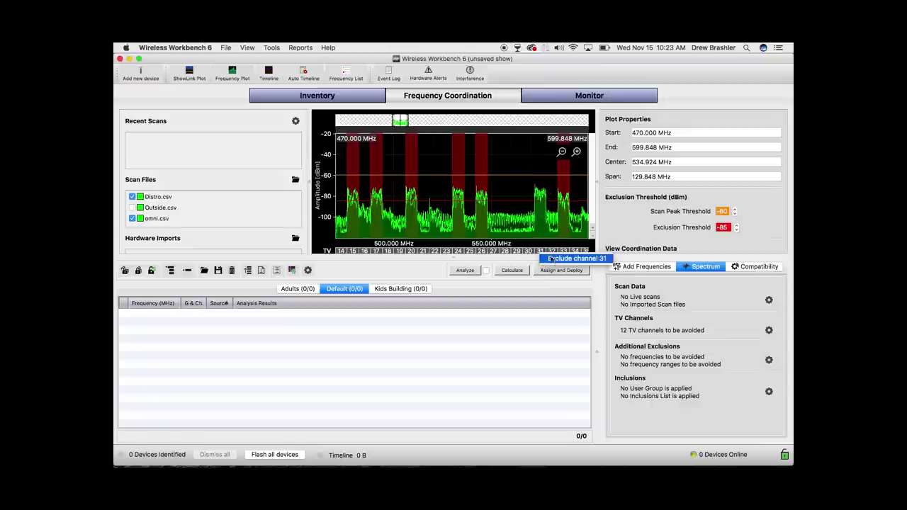
{"action": "left_click", "coordinate": [435, 254]}
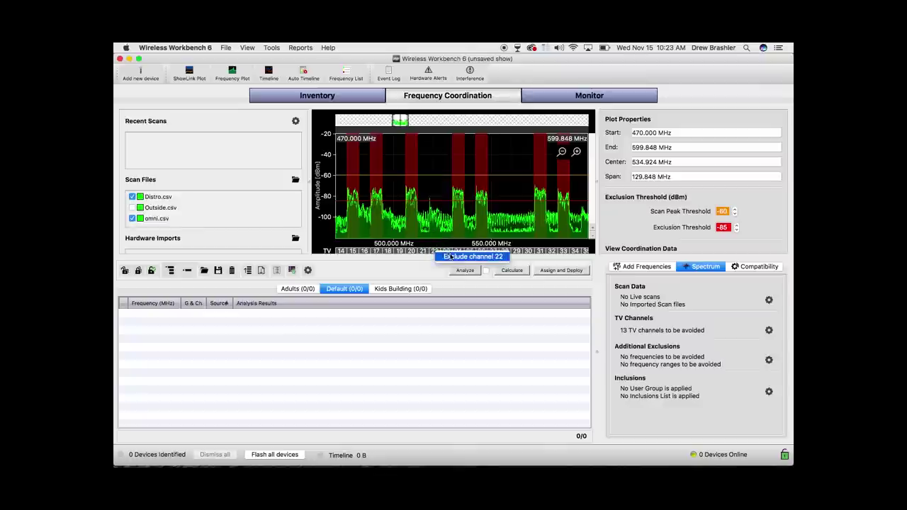
{"action": "left_click", "coordinate": [388, 254]}
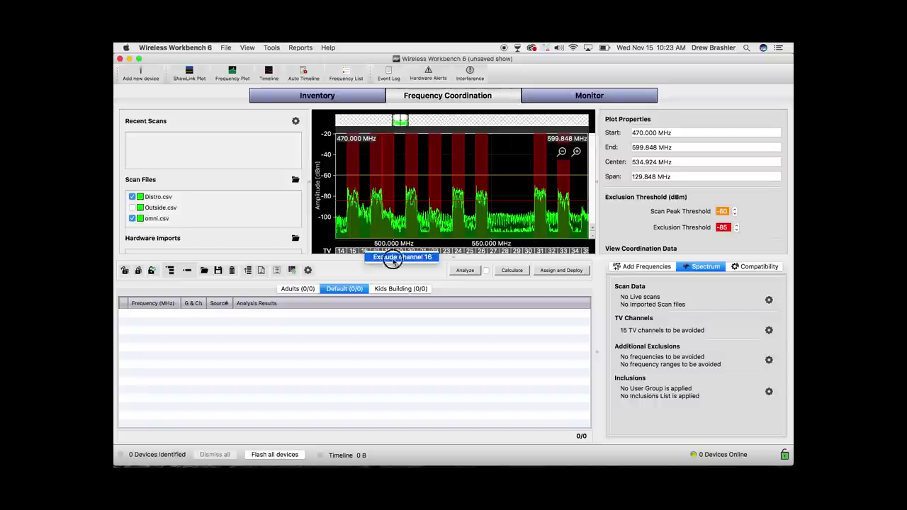
{"action": "left_click", "coordinate": [394, 259]}
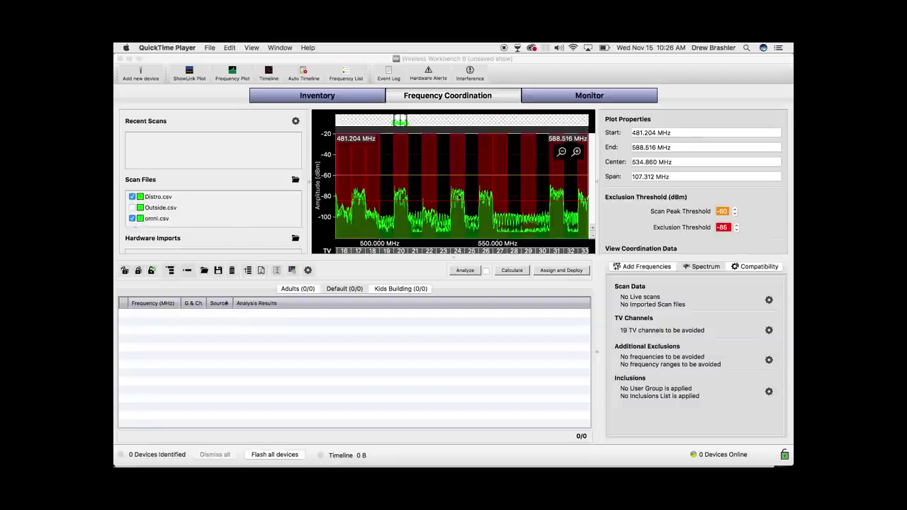
Step: Inspect the peak at the start of TV channel 24 and save an additional single-frequency exclusion at 530.309 MHz
{"action": "scroll", "coordinate": [454, 193], "scroll_direction": "up", "scroll_amount": 4}
{"action": "scroll", "coordinate": [454, 193], "scroll_direction": "up", "scroll_amount": 10}
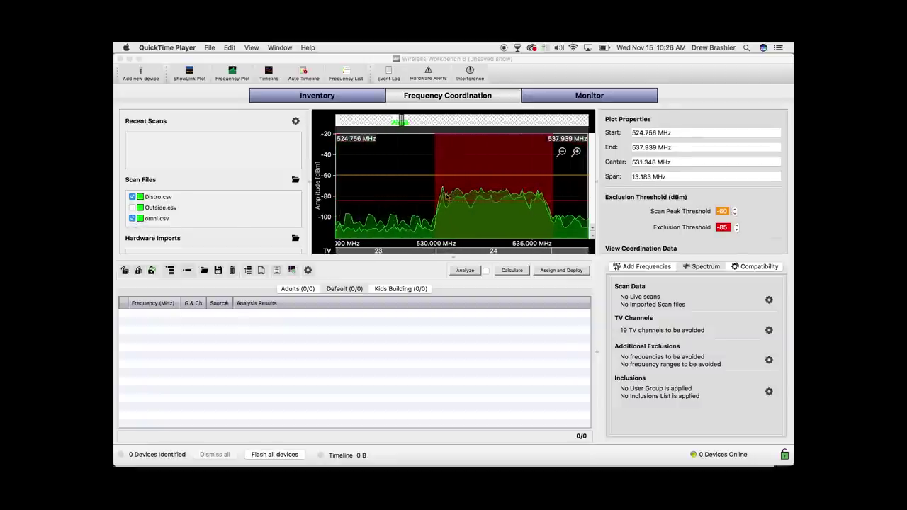
{"action": "scroll", "coordinate": [443, 190], "scroll_direction": "down", "scroll_amount": 5}
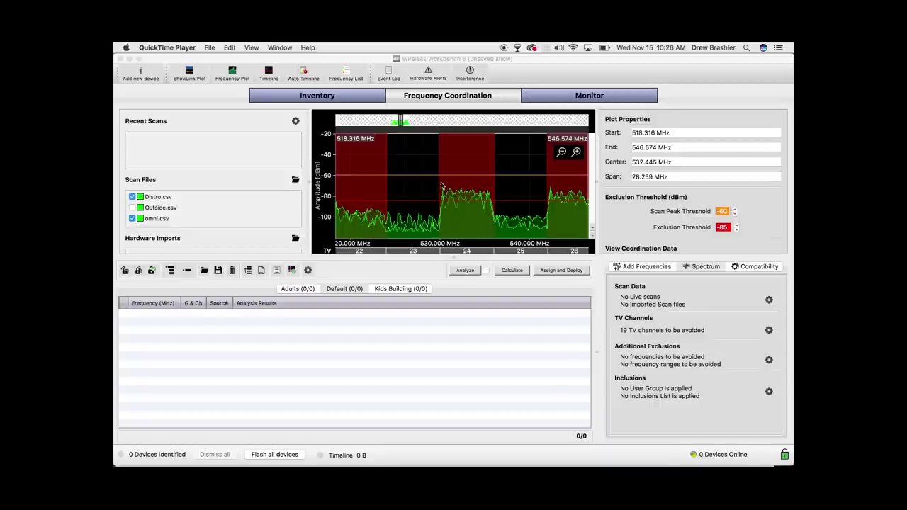
{"action": "scroll", "coordinate": [441, 212], "scroll_direction": "up", "scroll_amount": 5}
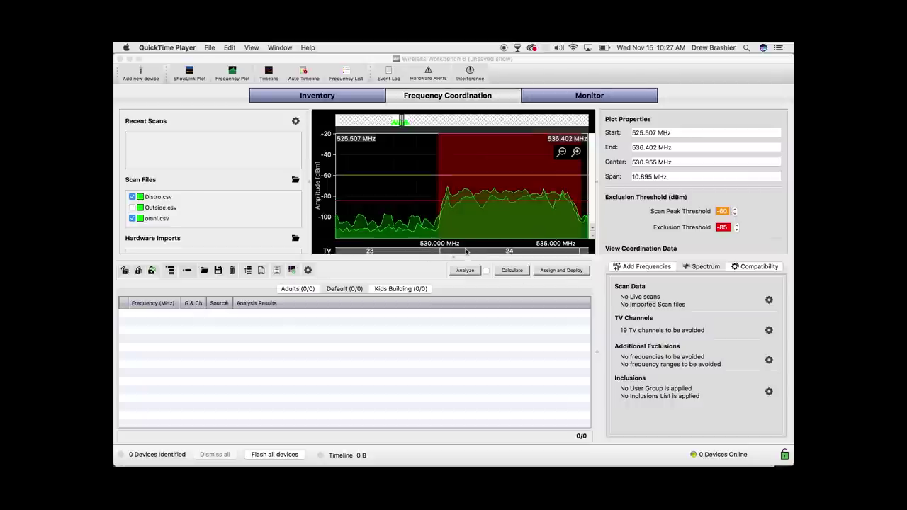
{"action": "left_click", "coordinate": [769, 361]}
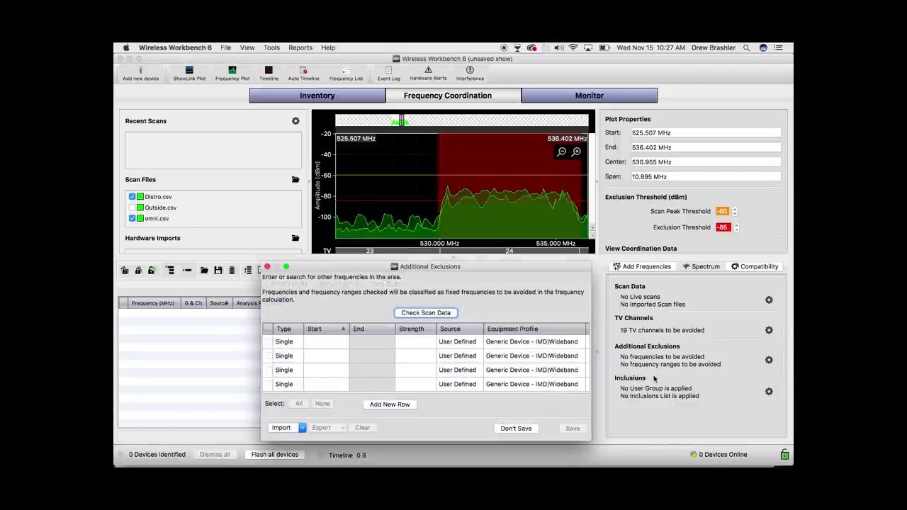
{"action": "left_click", "coordinate": [397, 406]}
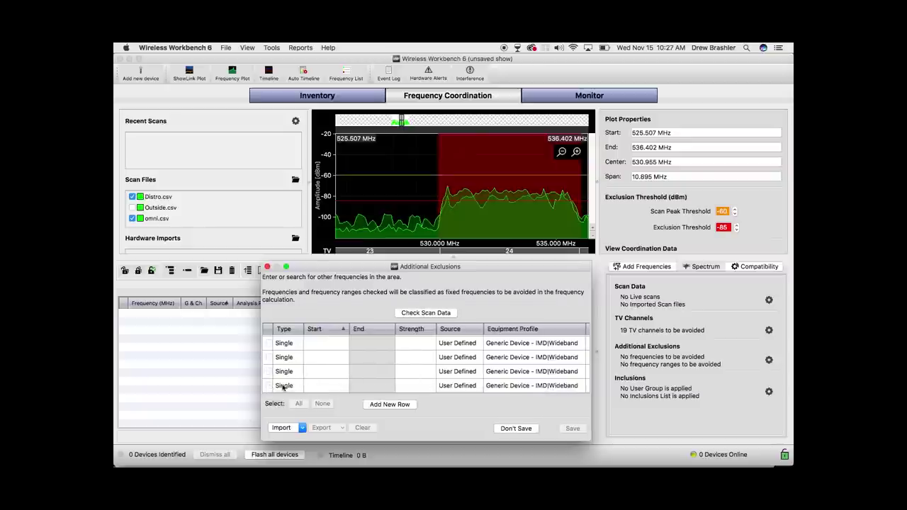
{"action": "double_click", "coordinate": [325, 385]}
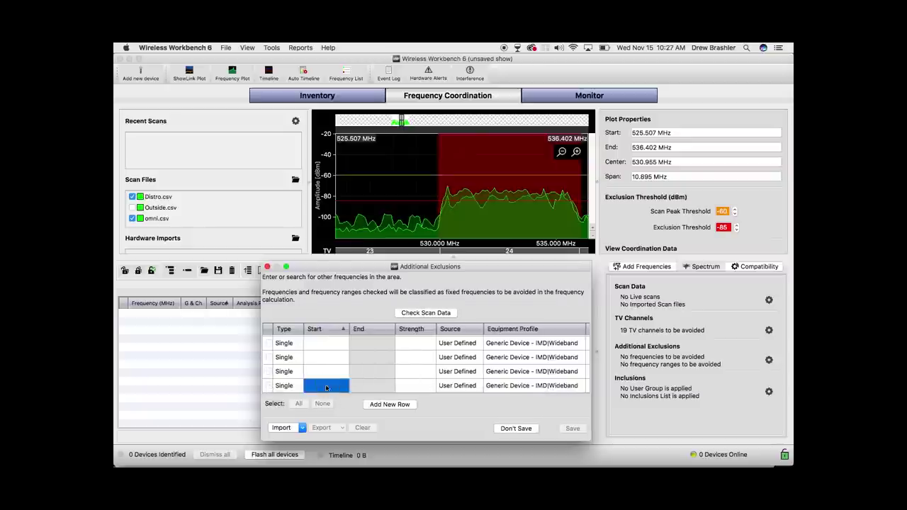
{"action": "type", "text": "530"}
{"action": "type", "text": ".300"}
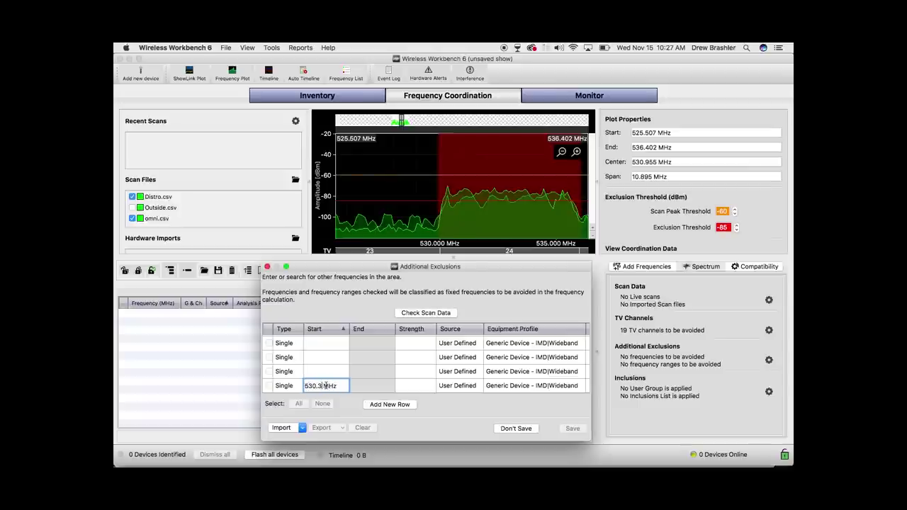
{"action": "left_click", "coordinate": [475, 386]}
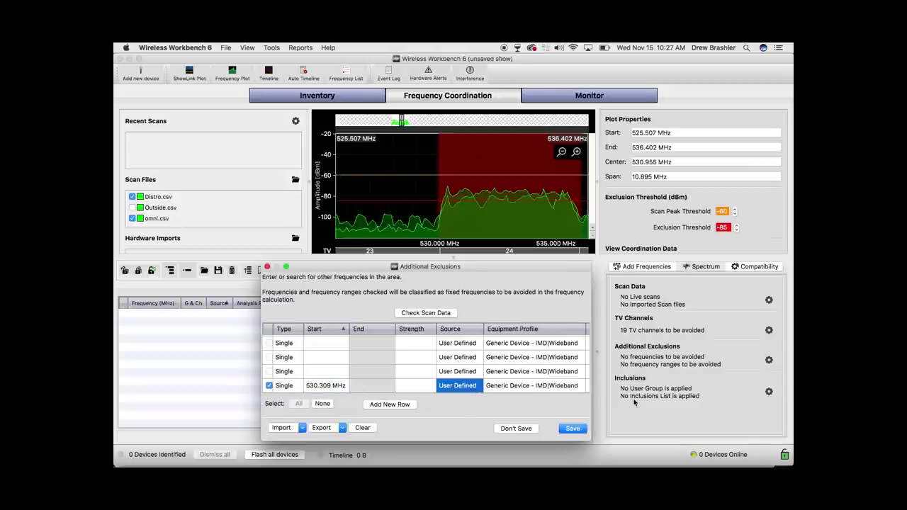
{"action": "left_click", "coordinate": [578, 429]}
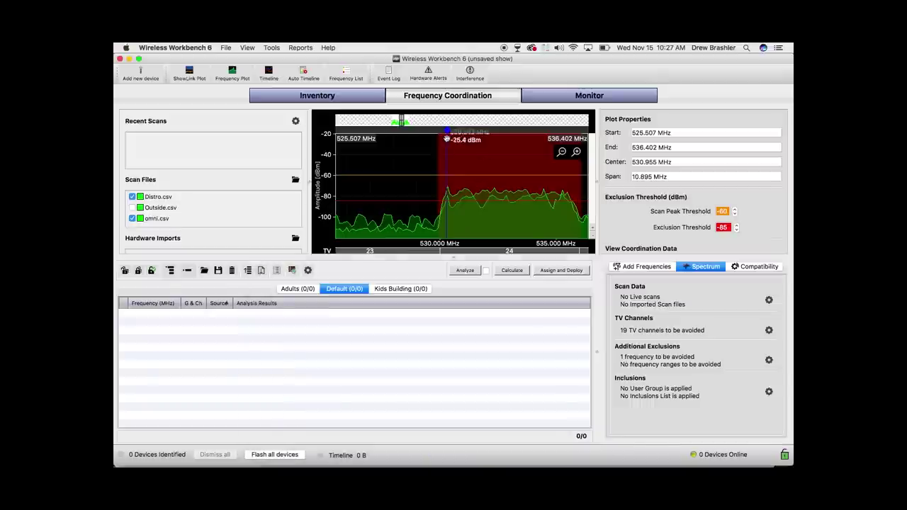
Step: Change the profile of the 530.309 MHz exclusion marker to Generic Exclusion - IMD - Wideband
{"action": "right_click", "coordinate": [447, 132]}
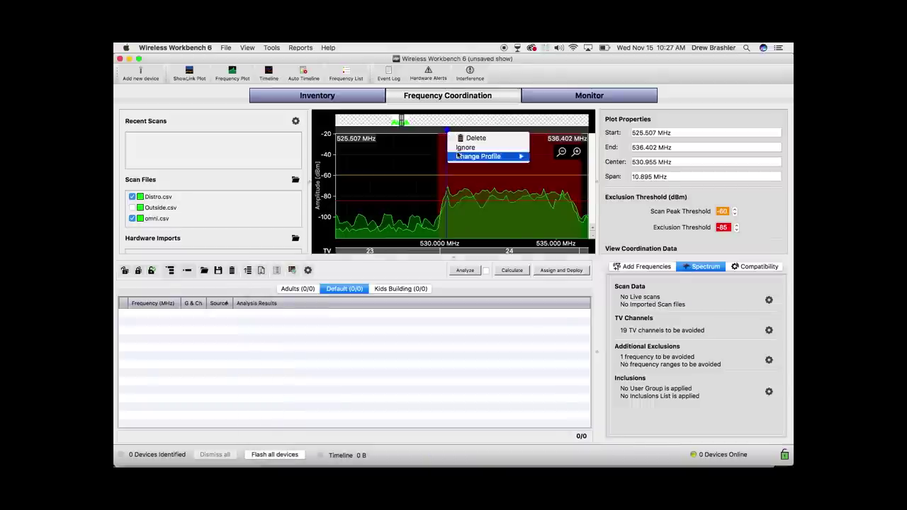
{"action": "mouse_move", "coordinate": [496, 156]}
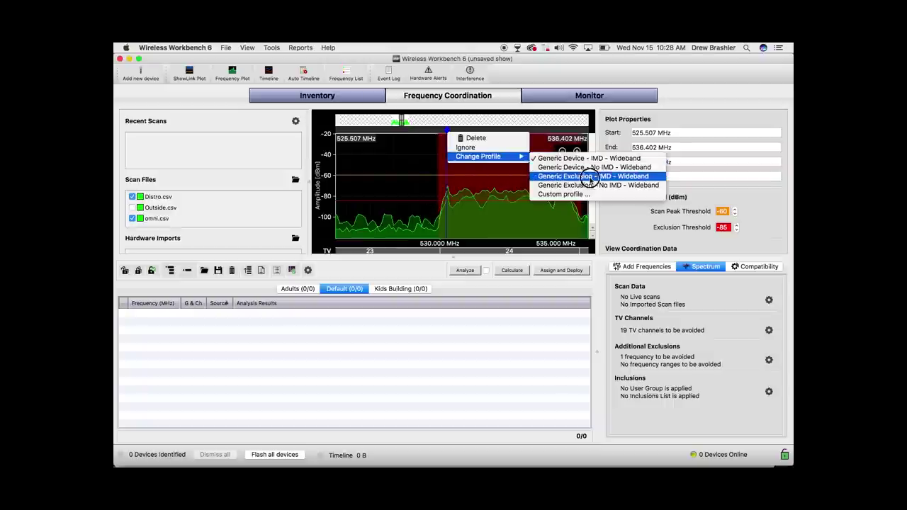
{"action": "left_click", "coordinate": [590, 177]}
{"action": "scroll", "coordinate": [476, 181], "scroll_direction": "up", "scroll_amount": 1}
{"action": "scroll", "coordinate": [476, 182], "scroll_direction": "down", "scroll_amount": 8}
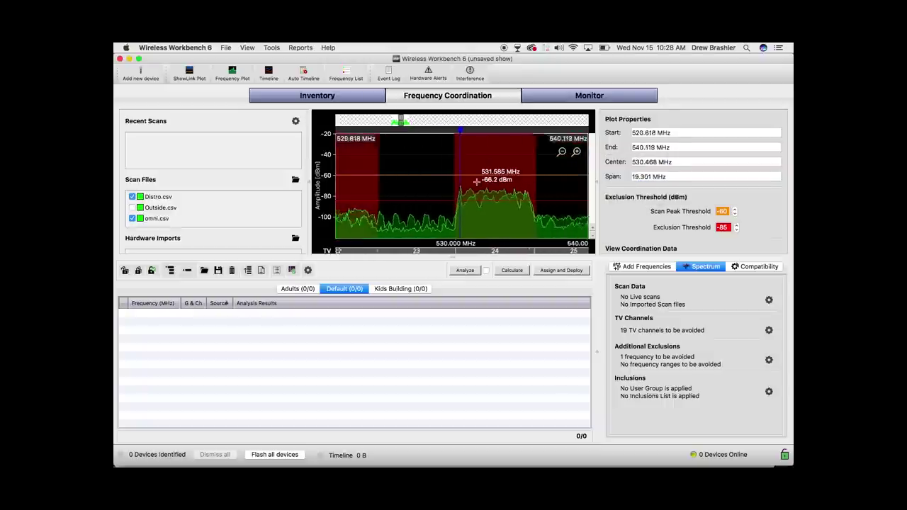
{"action": "scroll", "coordinate": [476, 181], "scroll_direction": "down", "scroll_amount": 3}
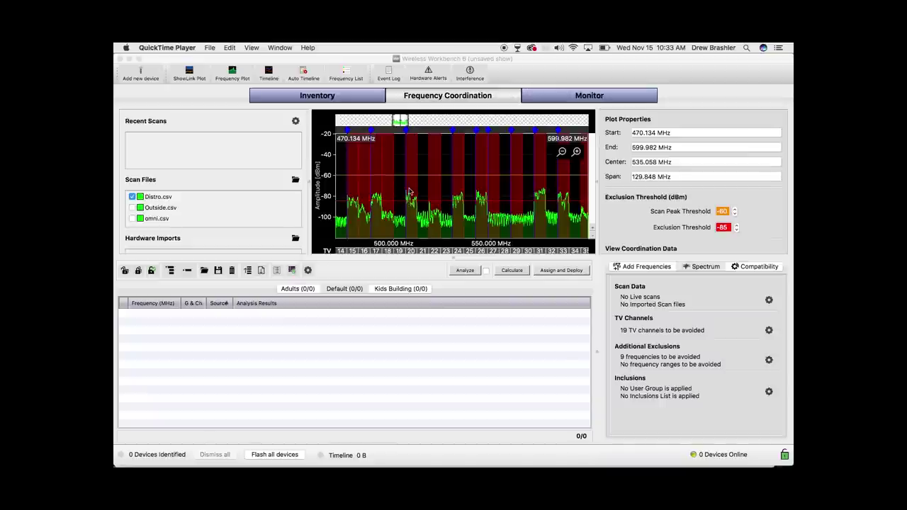
Step: Add six Shure QLXD4 devices in band H50 to the inventory, assigned to the Adults zone
{"action": "left_click", "coordinate": [317, 98]}
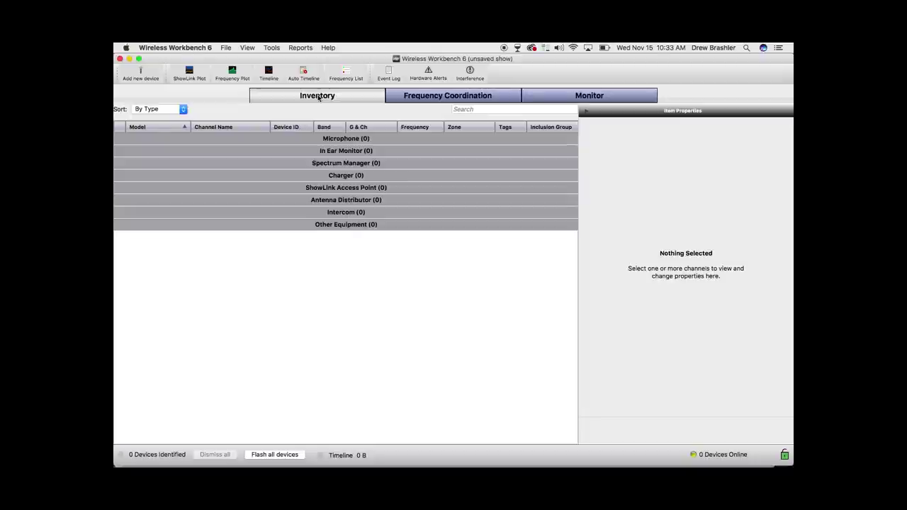
{"action": "left_click", "coordinate": [141, 74]}
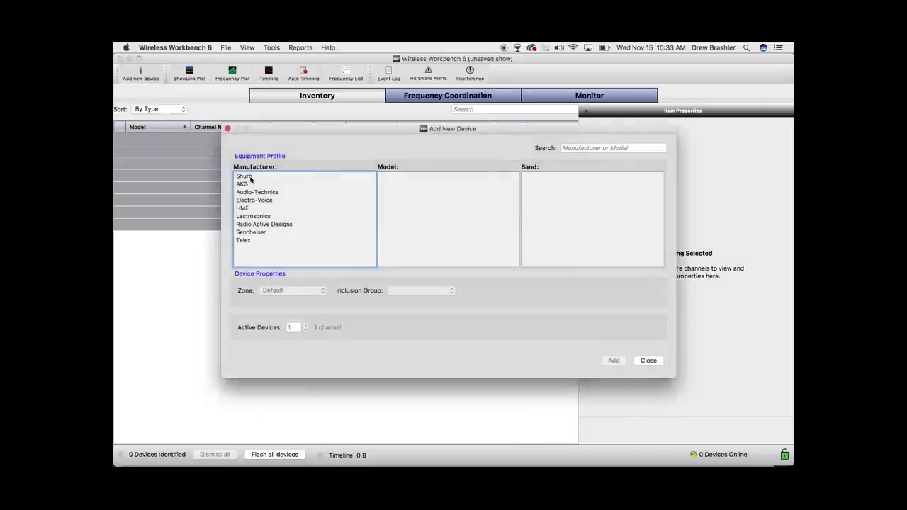
{"action": "left_click", "coordinate": [250, 177]}
{"action": "scroll", "coordinate": [408, 233], "scroll_direction": "down", "scroll_amount": 5}
{"action": "scroll", "coordinate": [417, 221], "scroll_direction": "down", "scroll_amount": 6}
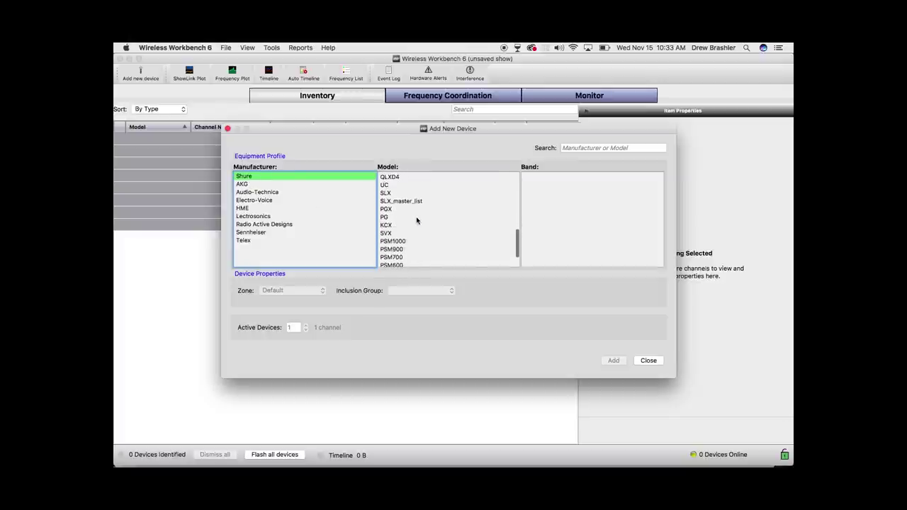
{"action": "left_click", "coordinate": [394, 177]}
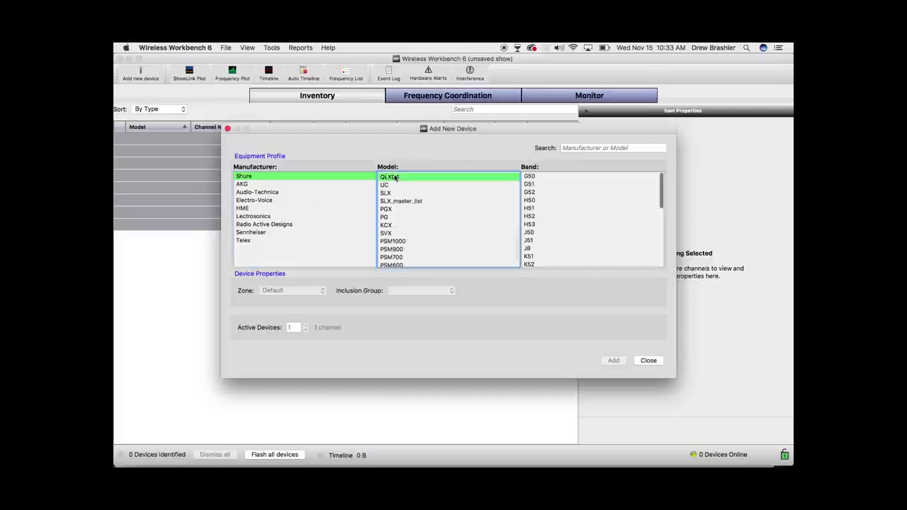
{"action": "left_click", "coordinate": [530, 202]}
{"action": "left_click", "coordinate": [306, 324]}
{"action": "left_click", "coordinate": [306, 324]}
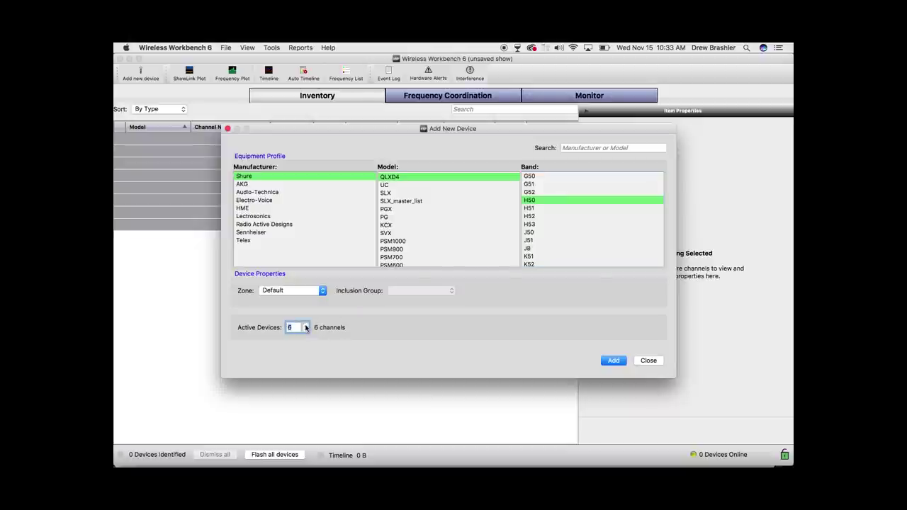
{"action": "left_click", "coordinate": [312, 291]}
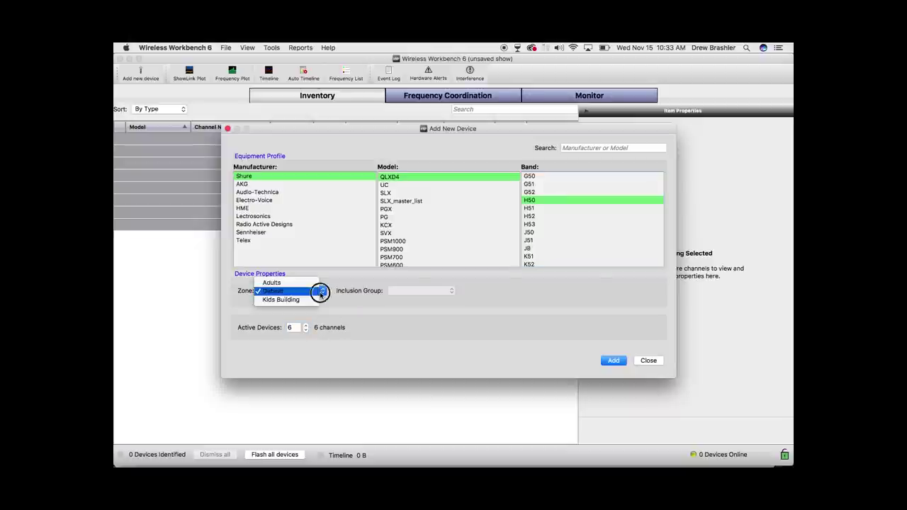
{"action": "left_click", "coordinate": [277, 284]}
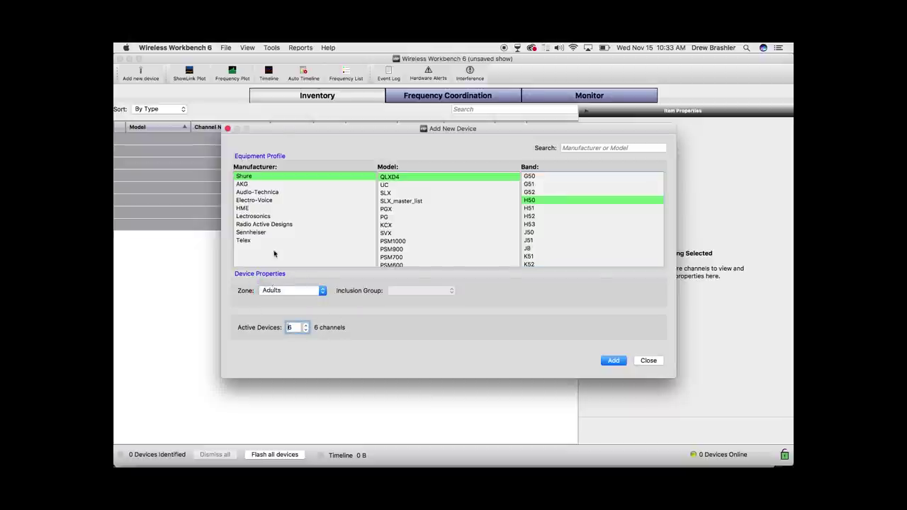
{"action": "left_click", "coordinate": [612, 360]}
{"action": "left_click", "coordinate": [649, 360]}
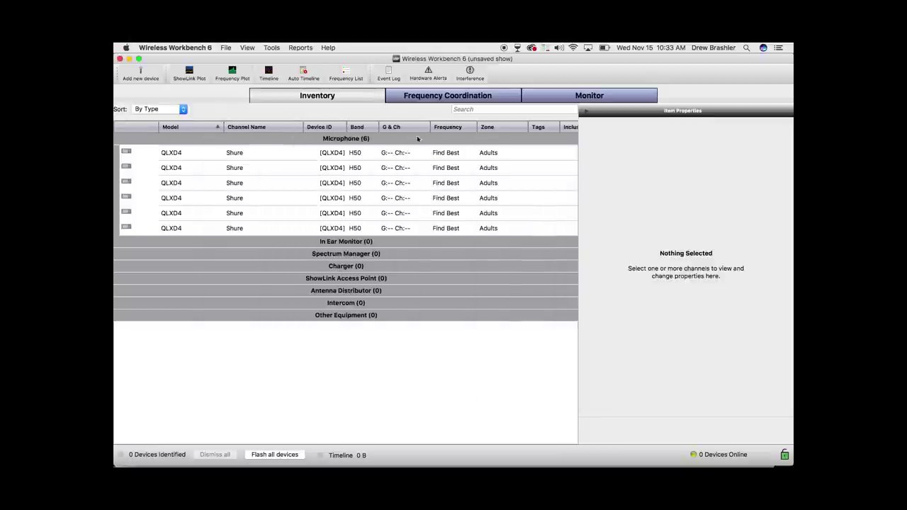
Step: Review the zones defined in the Zone Manager and close it
{"action": "left_click", "coordinate": [271, 48]}
{"action": "mouse_move", "coordinate": [252, 46]}
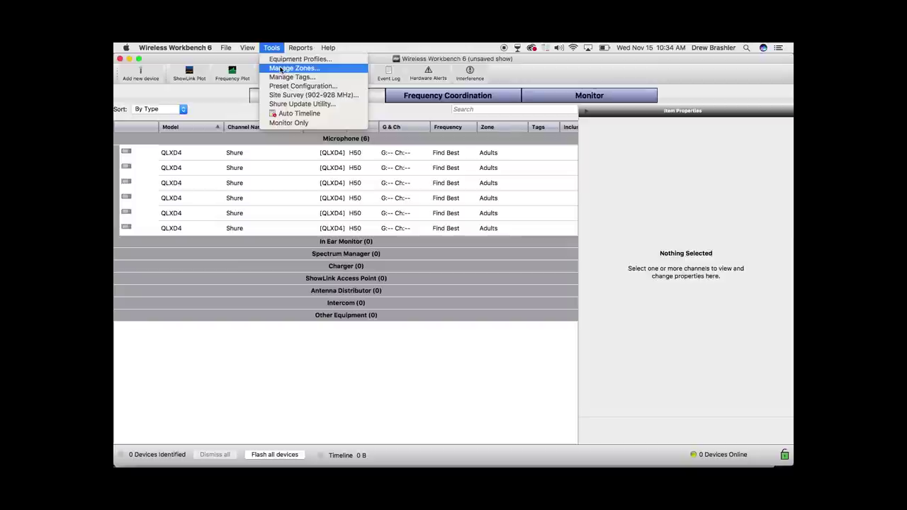
{"action": "left_click", "coordinate": [281, 69]}
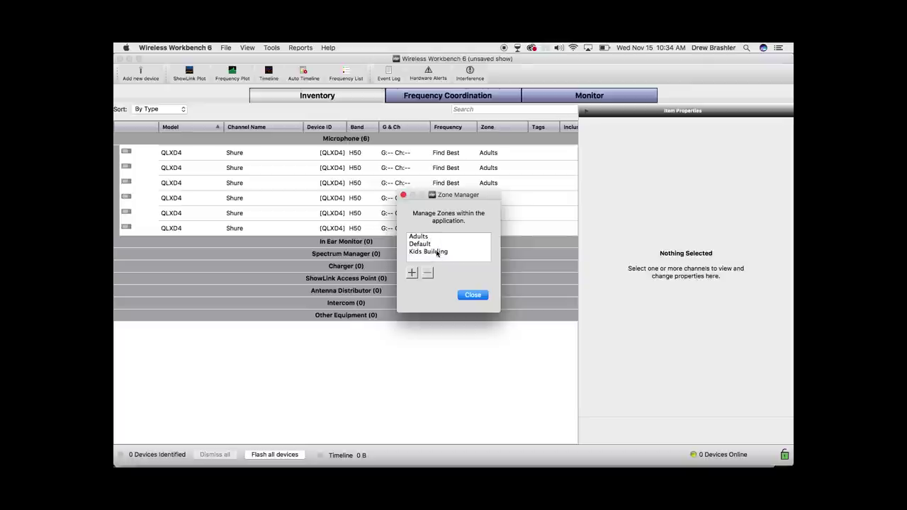
{"action": "left_click", "coordinate": [467, 296]}
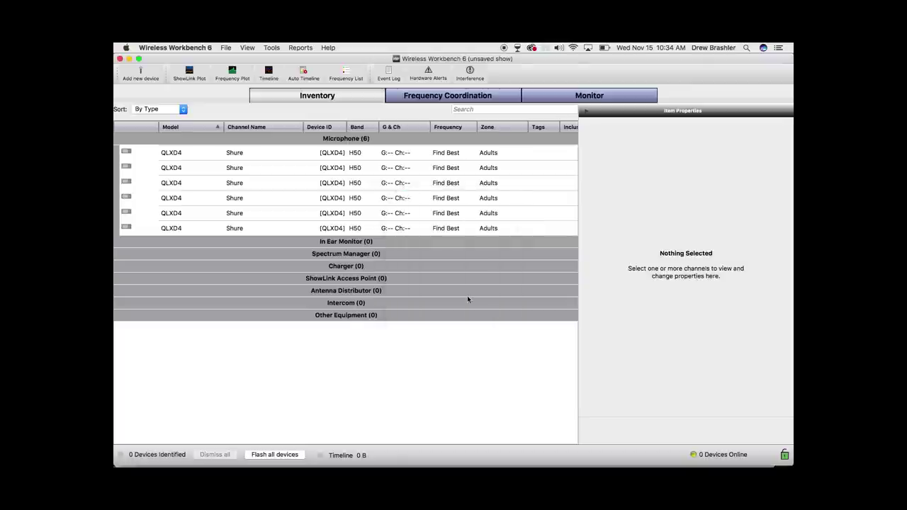
Step: Add four Sennheiser EW 300 IEM G3 devices in band A to the inventory, assigned to the Adults zone
{"action": "left_click", "coordinate": [140, 74]}
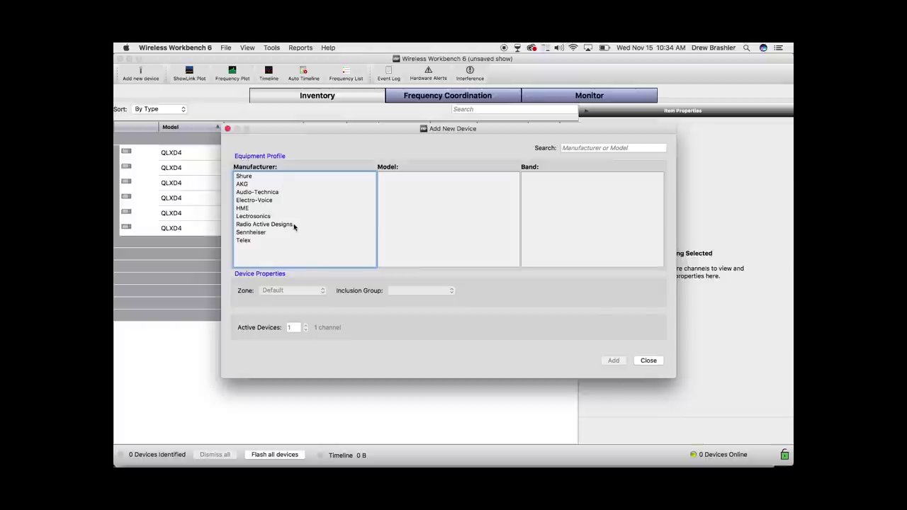
{"action": "left_click", "coordinate": [268, 233]}
{"action": "scroll", "coordinate": [428, 243], "scroll_direction": "down", "scroll_amount": 3}
{"action": "left_click", "coordinate": [419, 232]}
{"action": "left_click", "coordinate": [526, 177]}
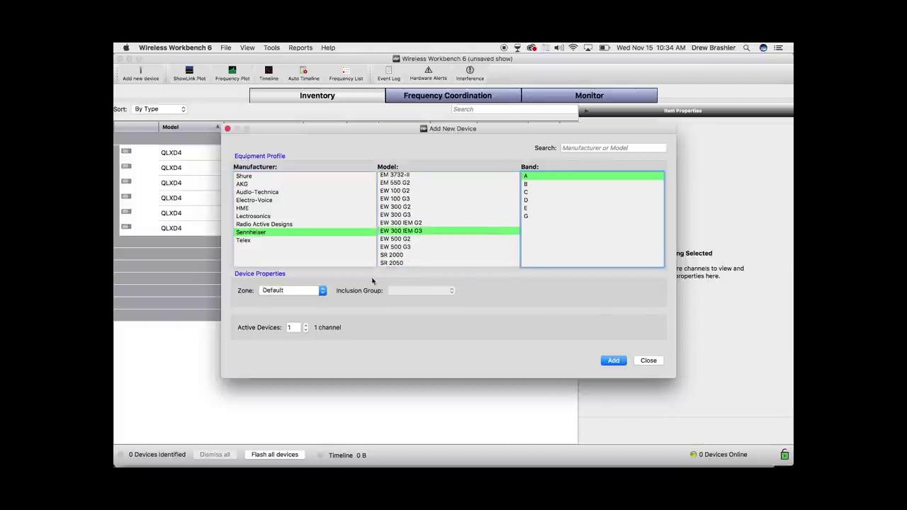
{"action": "left_click", "coordinate": [307, 326]}
{"action": "left_click", "coordinate": [306, 326]}
{"action": "left_click", "coordinate": [306, 326]}
{"action": "left_click", "coordinate": [319, 292]}
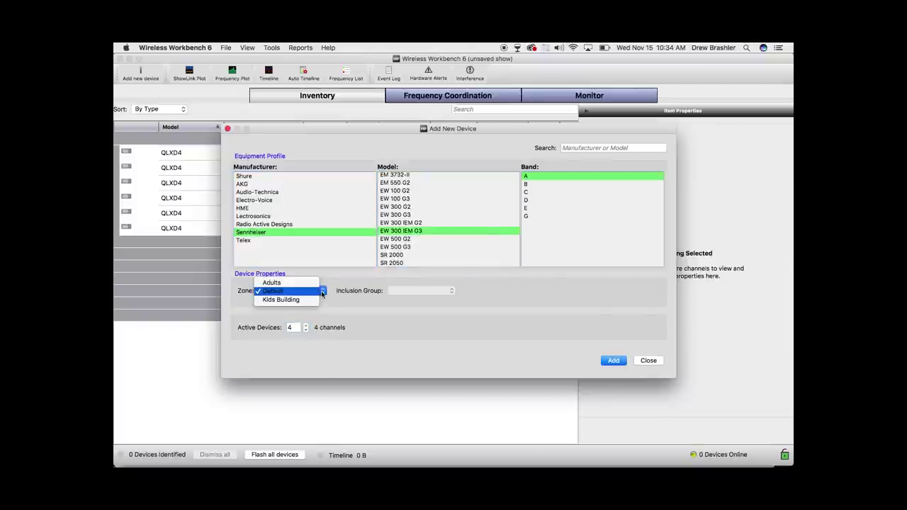
{"action": "left_click", "coordinate": [302, 284]}
{"action": "left_click", "coordinate": [613, 361]}
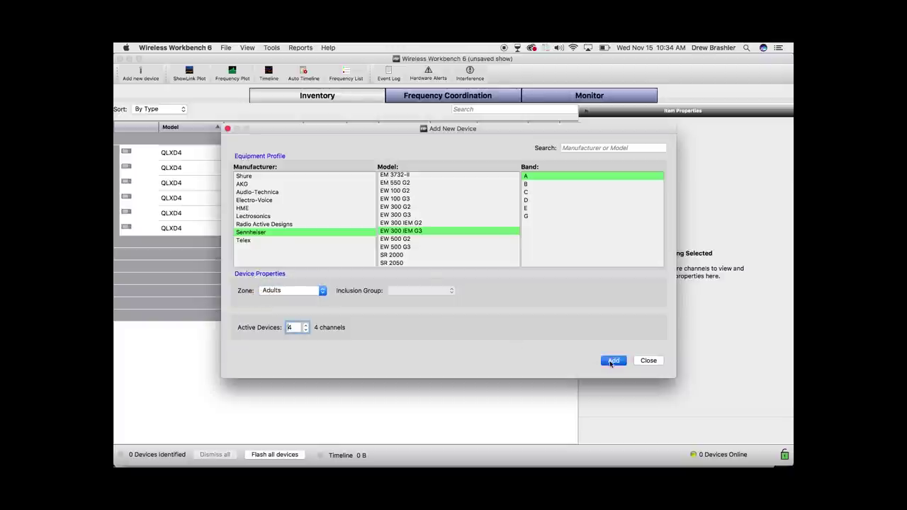
{"action": "left_click", "coordinate": [655, 360]}
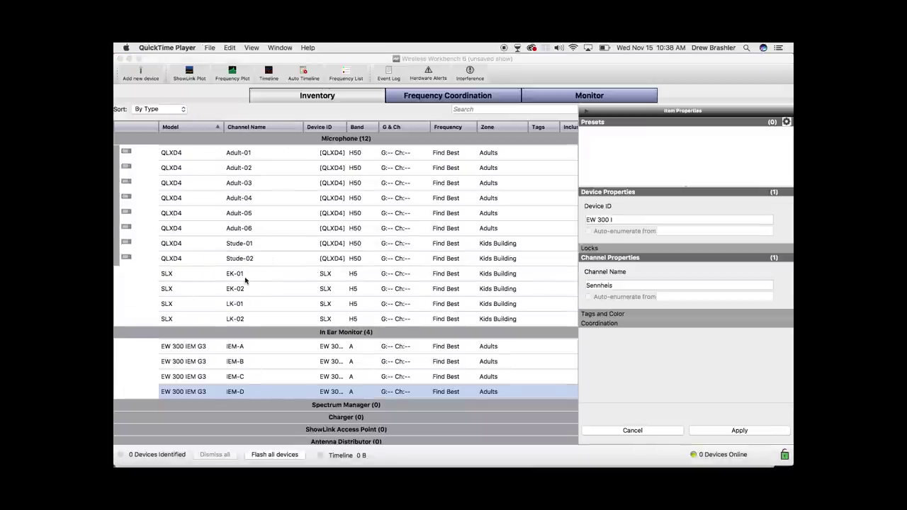
Step: Examine the editable name, group and channel fields of EK-01 and the selectable frequencies of Adult-01 without changing them
{"action": "double_click", "coordinate": [234, 275]}
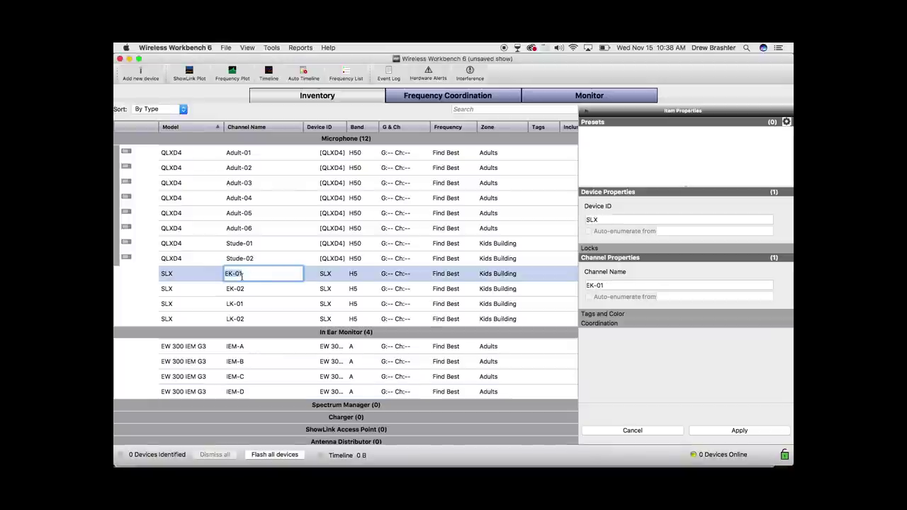
{"action": "left_click", "coordinate": [265, 258]}
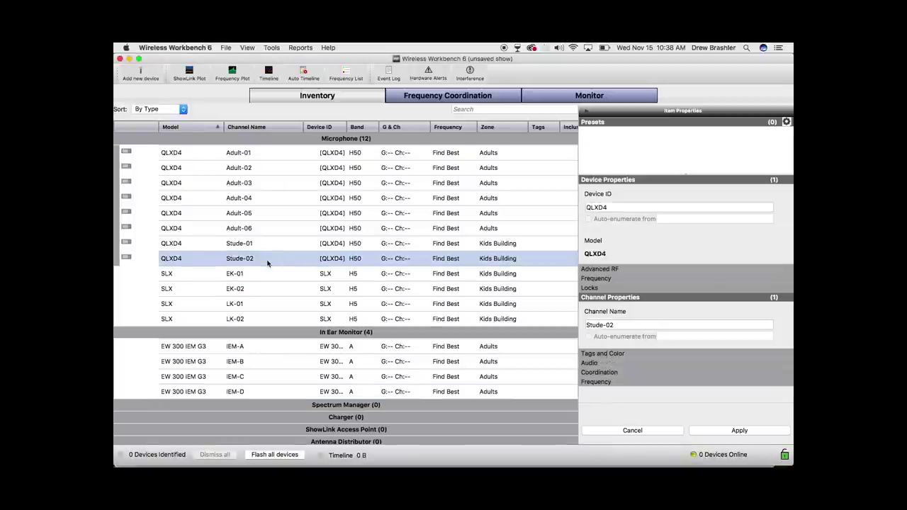
{"action": "left_click", "coordinate": [391, 274]}
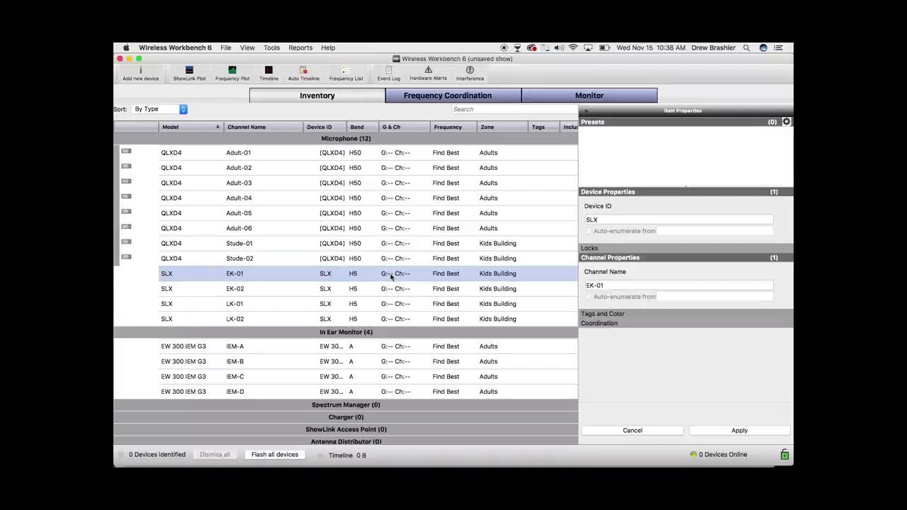
{"action": "left_click", "coordinate": [390, 275]}
{"action": "left_click", "coordinate": [369, 272]}
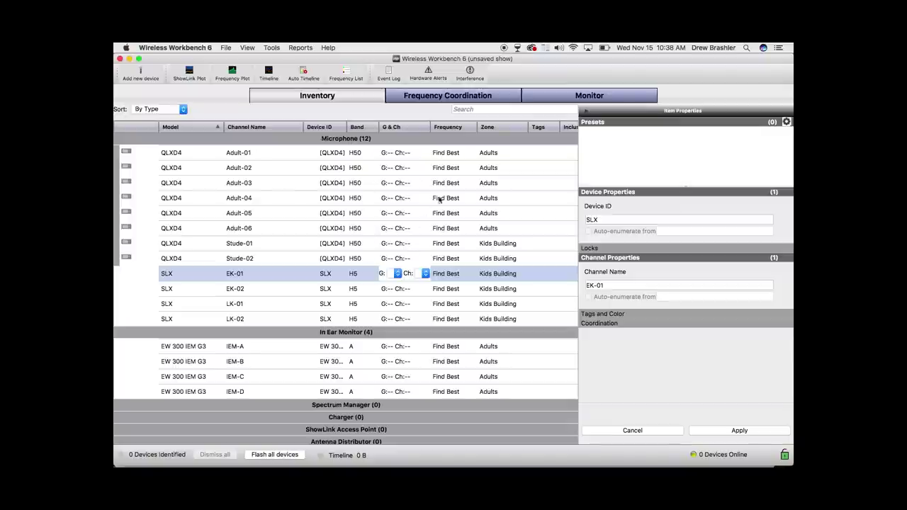
{"action": "left_click", "coordinate": [454, 153]}
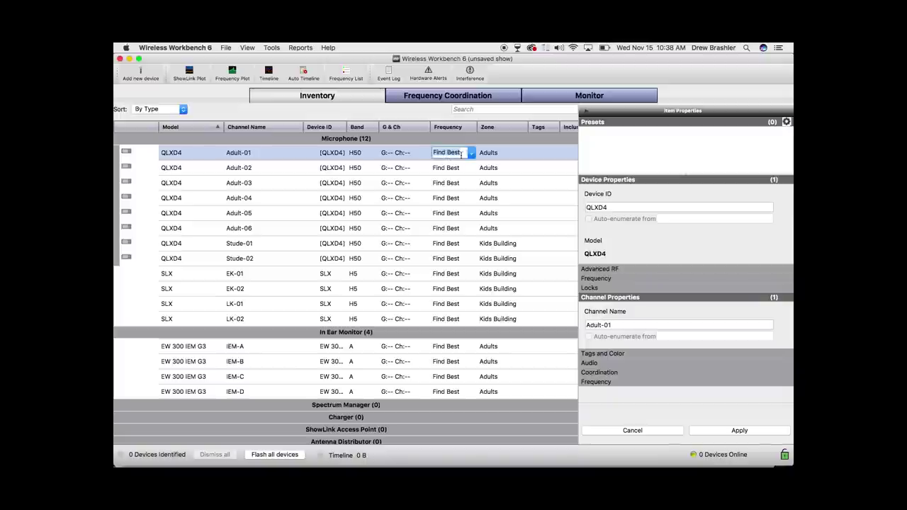
{"action": "left_click", "coordinate": [472, 153]}
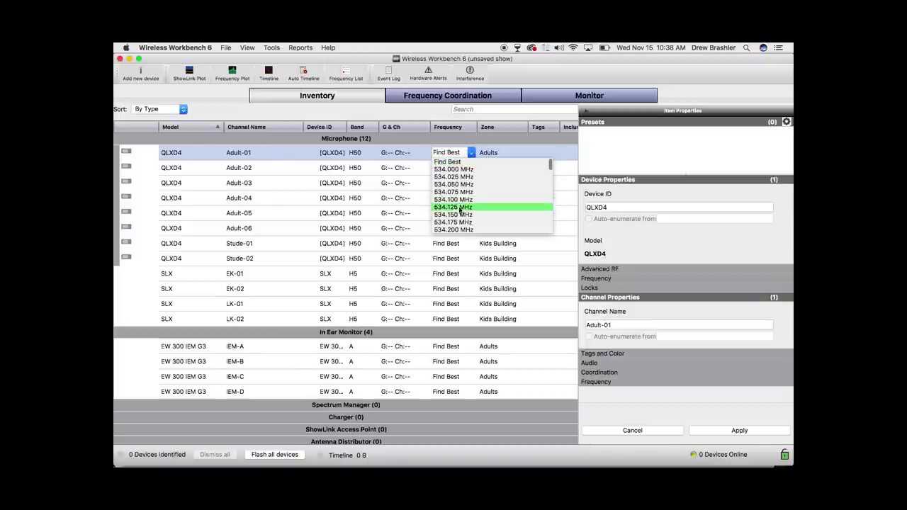
{"action": "left_click", "coordinate": [434, 114]}
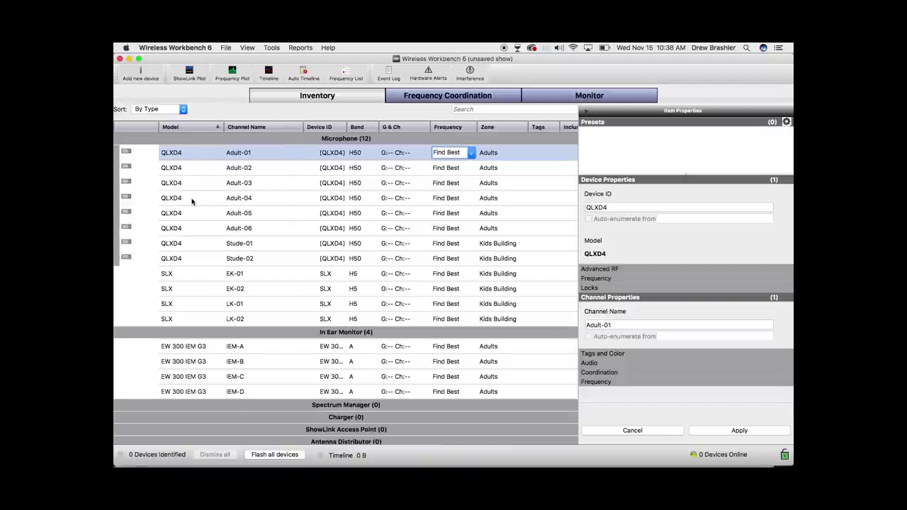
Step: Bring all frequencies from Inventory into the frequency coordination workspace
{"action": "left_click", "coordinate": [422, 99]}
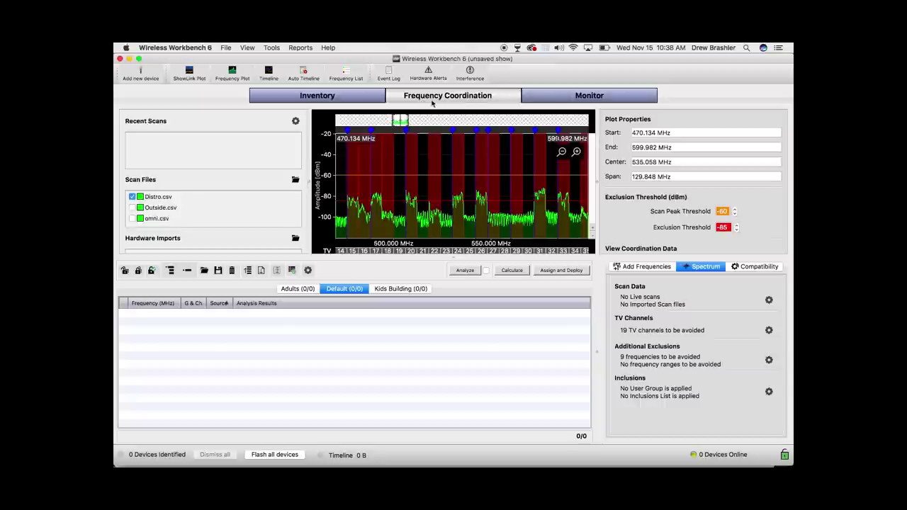
{"action": "left_click", "coordinate": [645, 270]}
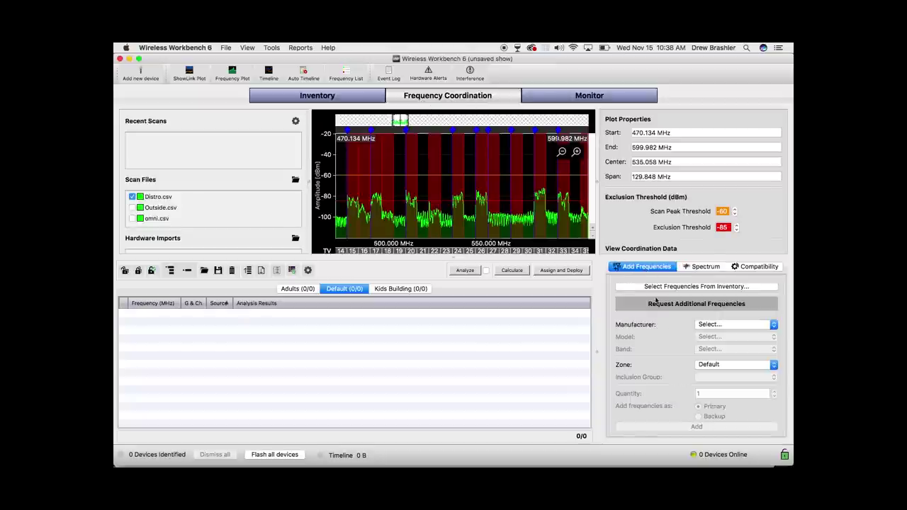
{"action": "left_click", "coordinate": [682, 287]}
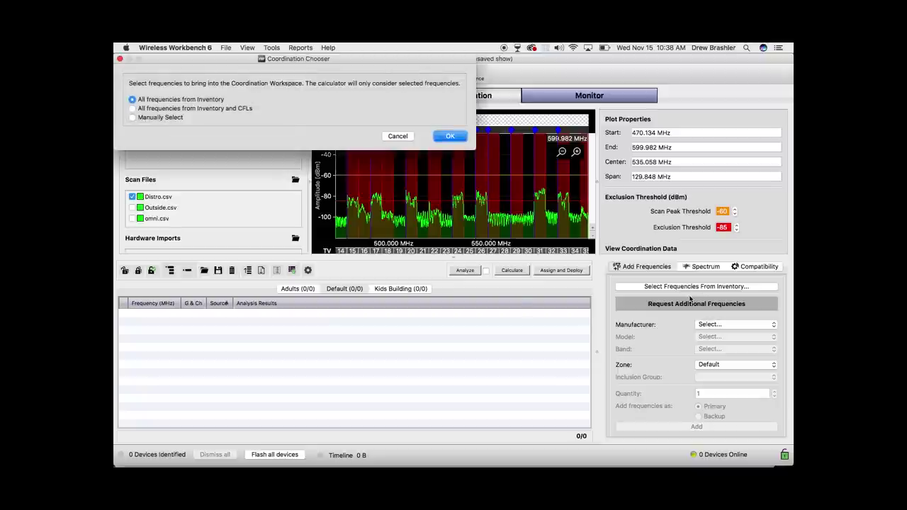
{"action": "left_click", "coordinate": [448, 139]}
{"action": "left_click", "coordinate": [448, 138]}
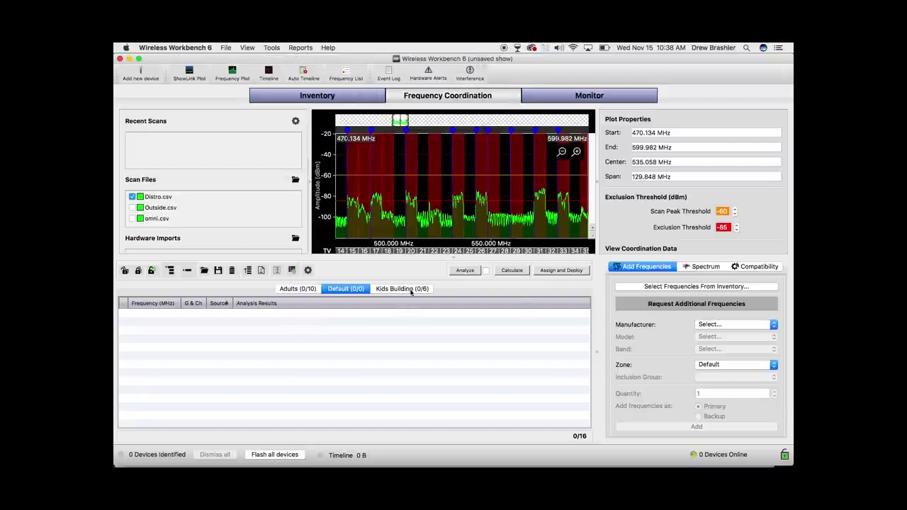
Step: Compare the frequency requests listed for the Adults and Kids Building zones
{"action": "left_click", "coordinate": [297, 288]}
{"action": "left_click", "coordinate": [411, 289]}
{"action": "left_click", "coordinate": [312, 292]}
{"action": "left_click", "coordinate": [381, 290]}
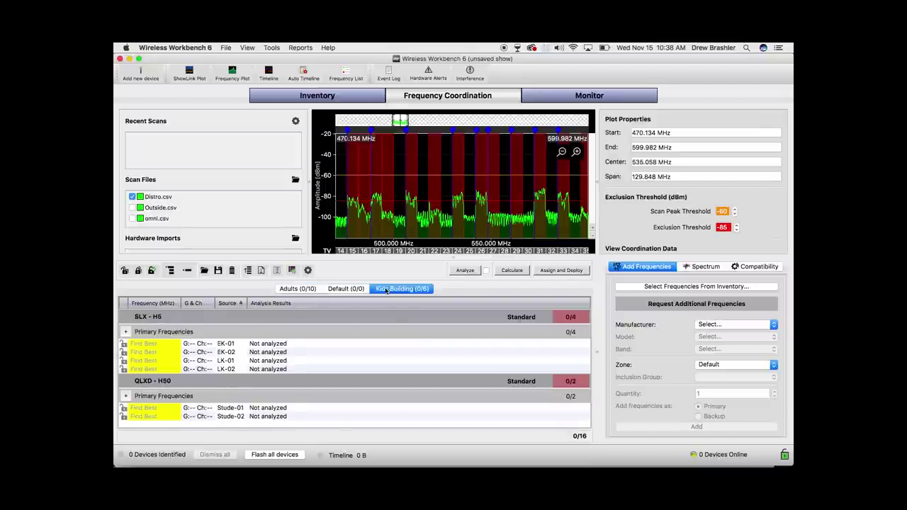
Step: Add two backup frequencies to the EW 300 IEM G3 - A group in the Adults zone
{"action": "left_click", "coordinate": [304, 291]}
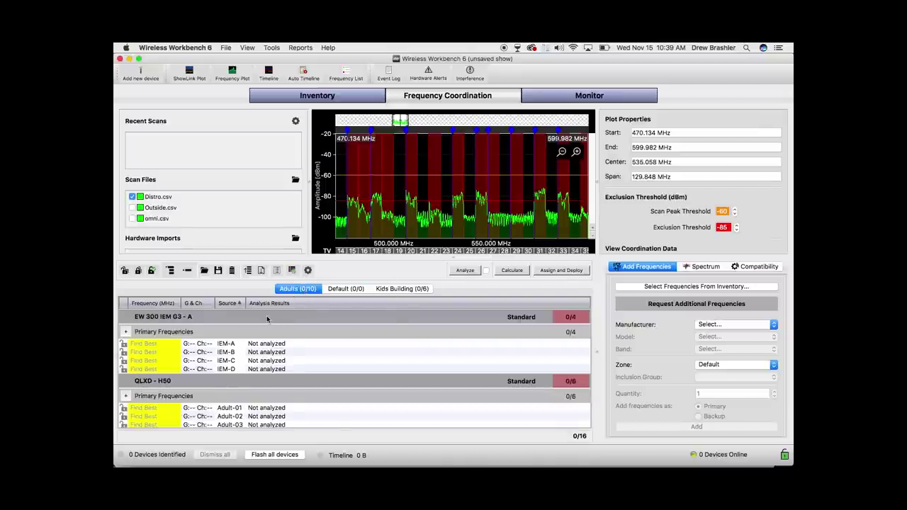
{"action": "right_click", "coordinate": [232, 317]}
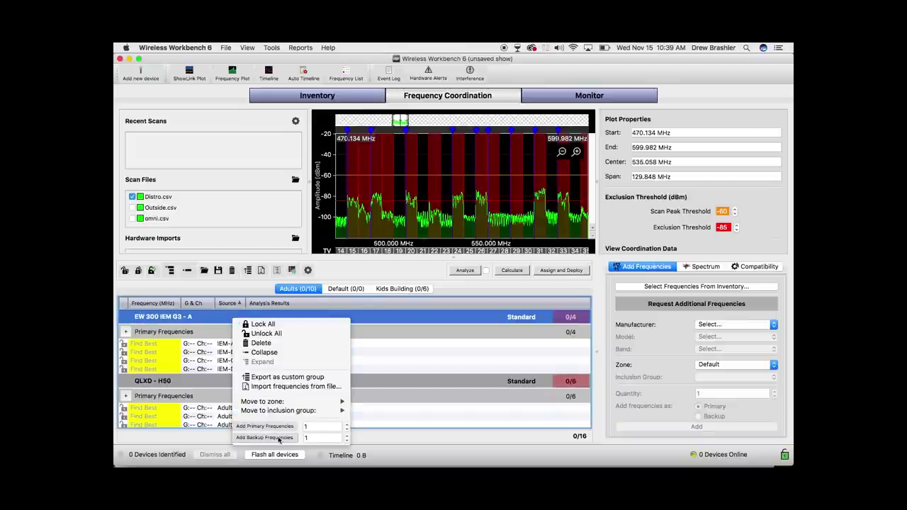
{"action": "left_click", "coordinate": [346, 436]}
{"action": "left_click", "coordinate": [279, 438]}
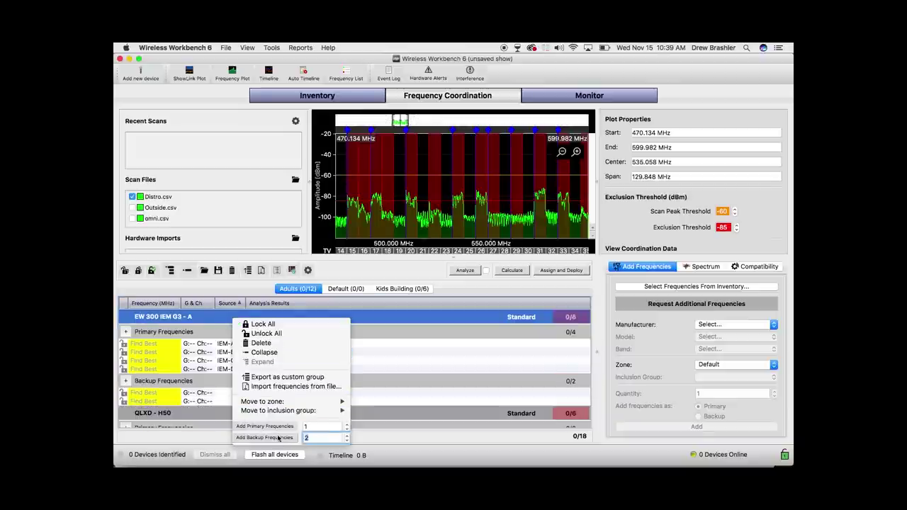
Step: Add two backup frequencies to the QLXD - H50 group in the Adults zone
{"action": "left_click", "coordinate": [327, 269]}
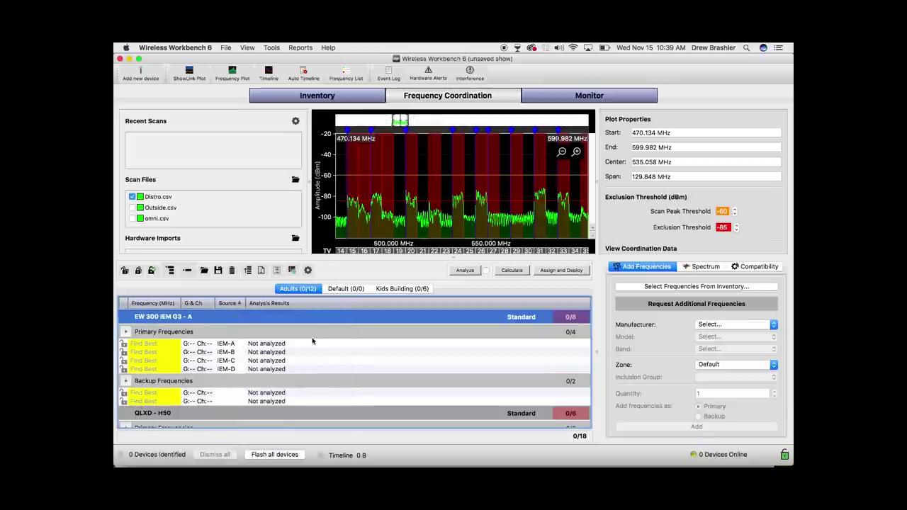
{"action": "scroll", "coordinate": [283, 354], "scroll_direction": "down", "scroll_amount": 3}
{"action": "left_click", "coordinate": [285, 356]}
{"action": "right_click", "coordinate": [286, 356]}
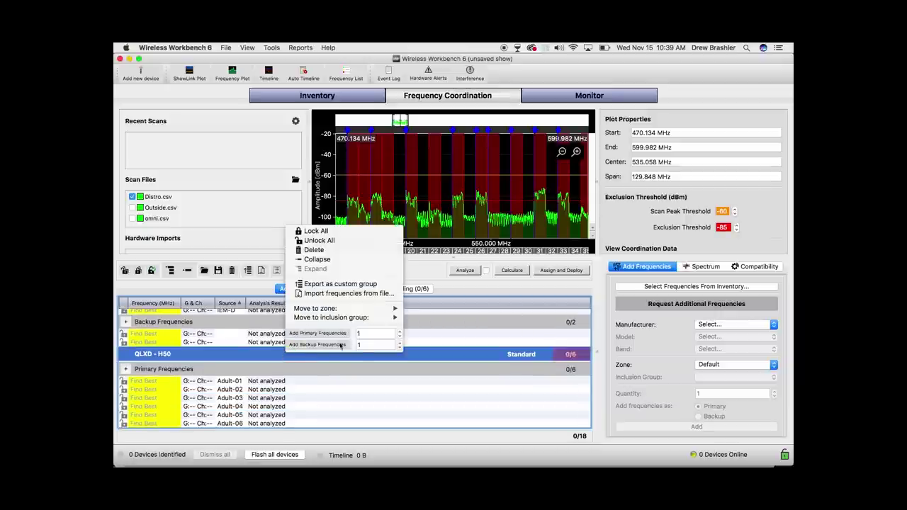
{"action": "left_click", "coordinate": [334, 346]}
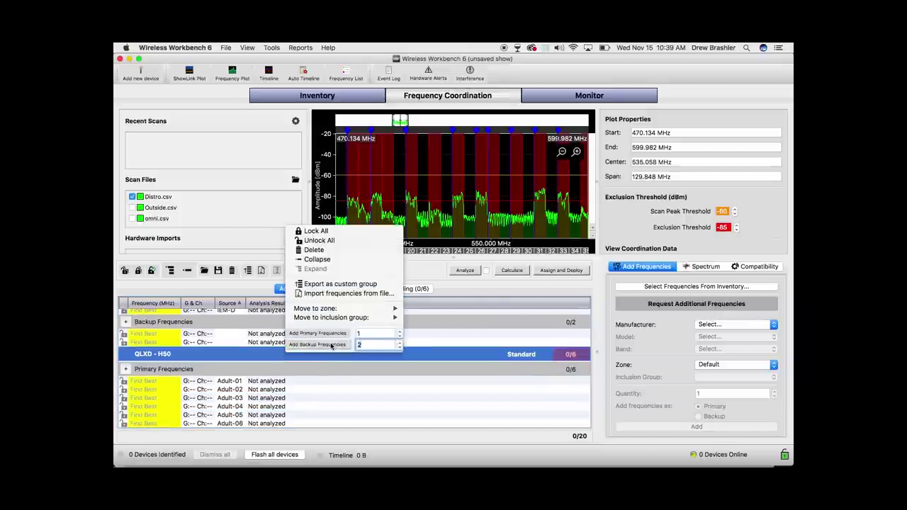
{"action": "left_click", "coordinate": [412, 271]}
{"action": "scroll", "coordinate": [377, 371], "scroll_direction": "down", "scroll_amount": 2}
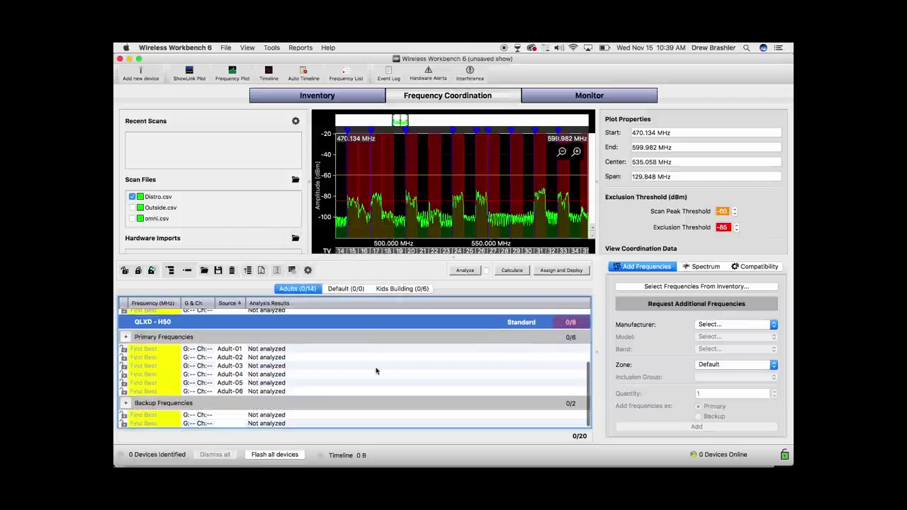
Step: Add two backup frequencies to the SLX - H5 group in the Kids Building zone
{"action": "left_click", "coordinate": [398, 289]}
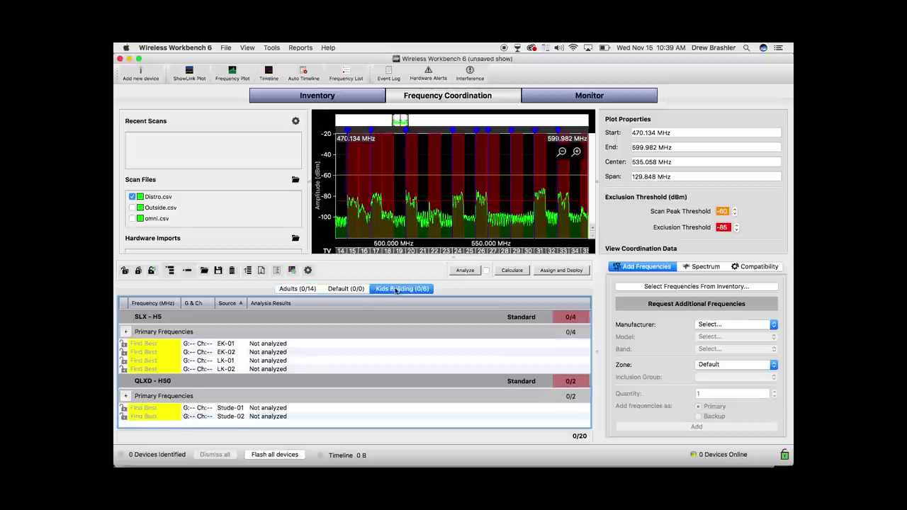
{"action": "right_click", "coordinate": [282, 317]}
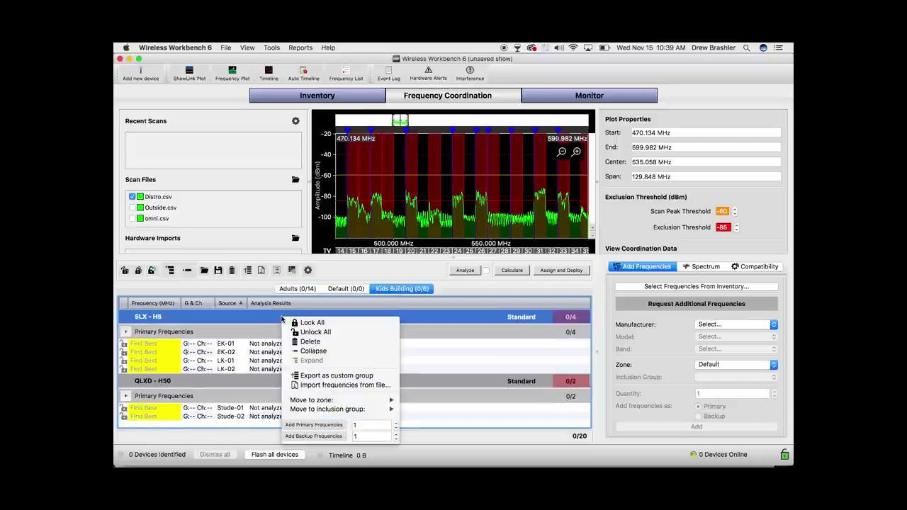
{"action": "left_click", "coordinate": [402, 434]}
{"action": "right_click", "coordinate": [311, 318]}
{"action": "left_click", "coordinate": [424, 438]}
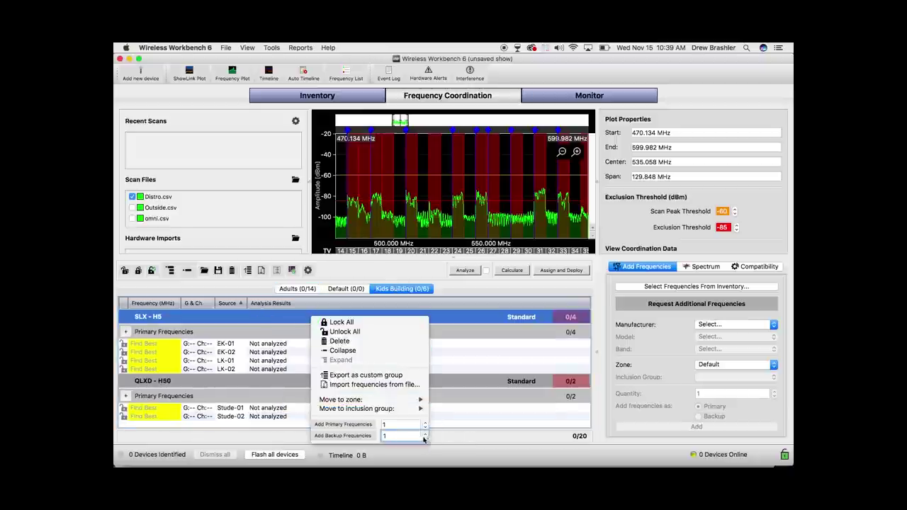
{"action": "left_click", "coordinate": [425, 433]}
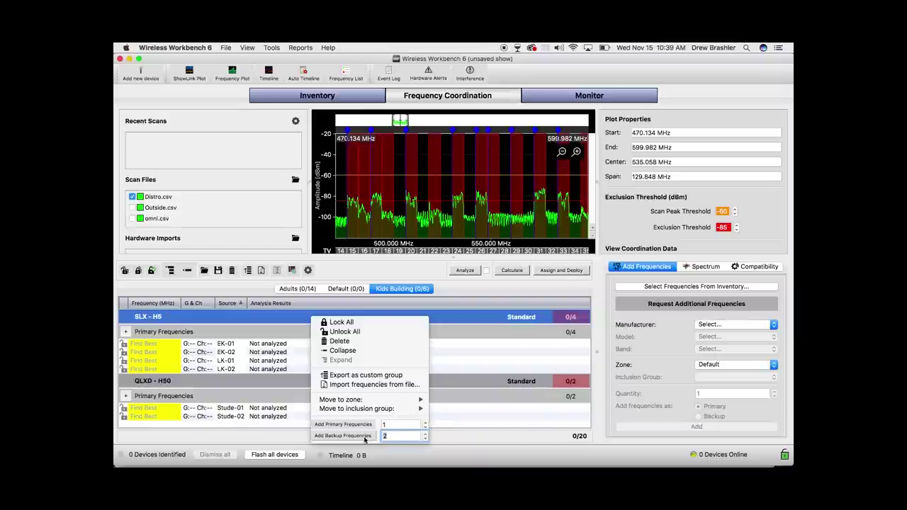
{"action": "left_click", "coordinate": [428, 351]}
Step: Add two backup frequencies to the QLXD - H50 group in the Kids Building zone
{"action": "scroll", "coordinate": [417, 372], "scroll_direction": "down", "scroll_amount": 1}
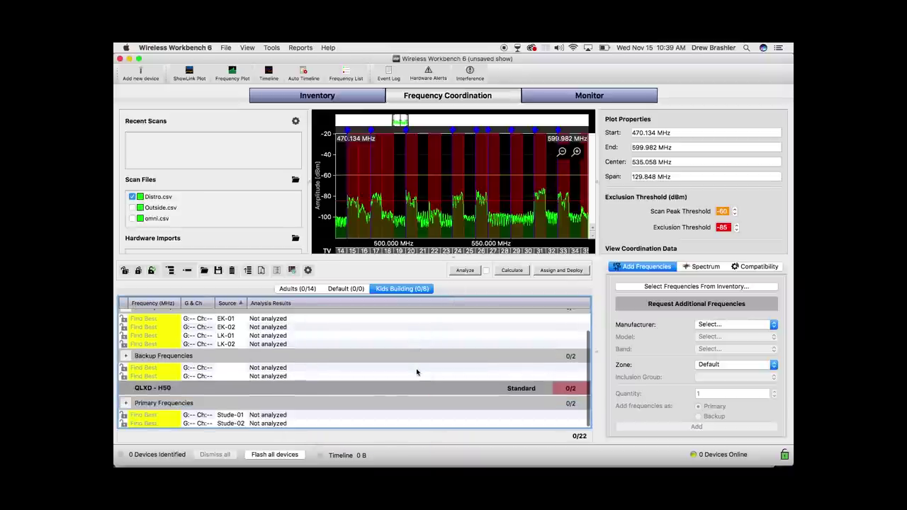
{"action": "left_click", "coordinate": [376, 389]}
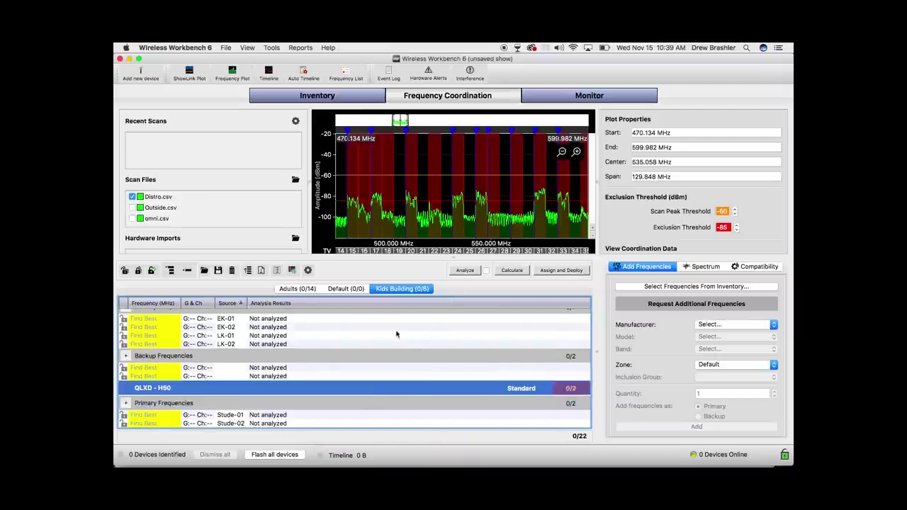
{"action": "right_click", "coordinate": [395, 389]}
{"action": "left_click", "coordinate": [454, 377]}
{"action": "left_click", "coordinate": [374, 280]}
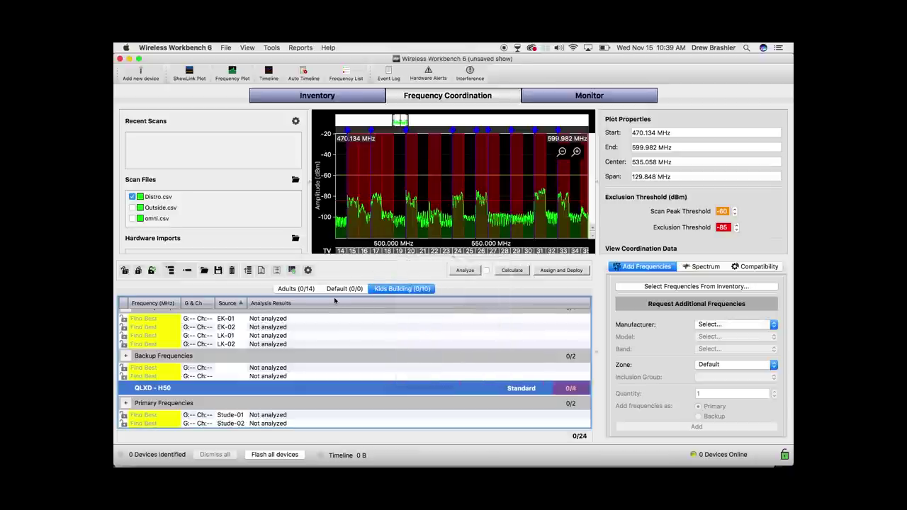
Step: Collapse all the equipment groups in the Adults and Kids Building zones
{"action": "left_click", "coordinate": [303, 289]}
{"action": "scroll", "coordinate": [334, 387], "scroll_direction": "up", "scroll_amount": 3}
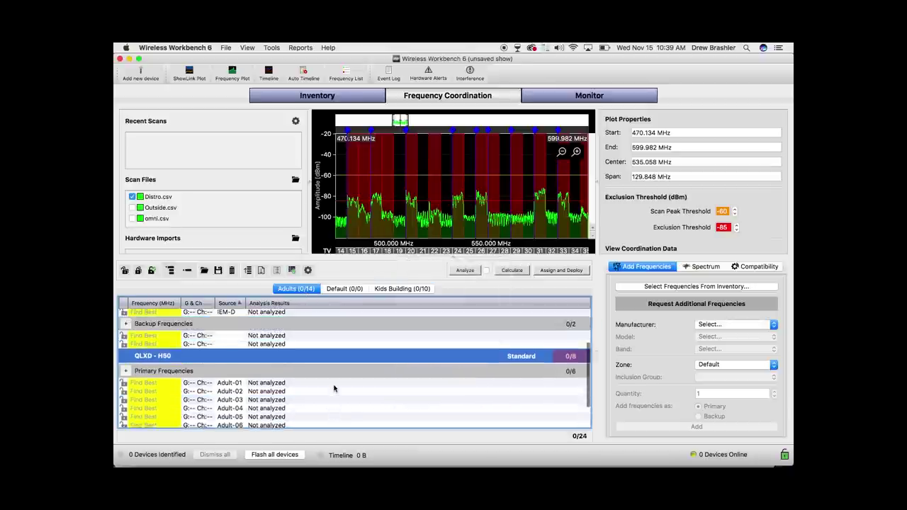
{"action": "left_click", "coordinate": [222, 329]}
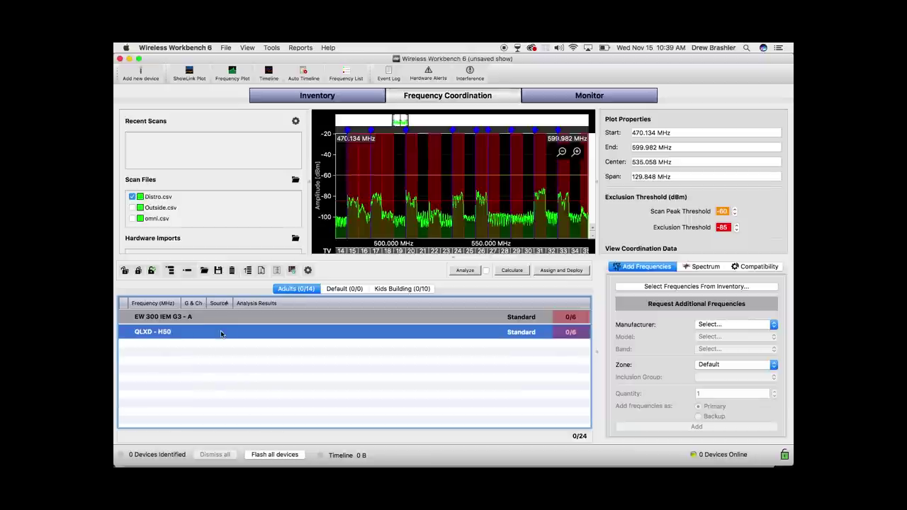
{"action": "left_click", "coordinate": [394, 289]}
{"action": "scroll", "coordinate": [328, 344], "scroll_direction": "down", "scroll_amount": 1}
{"action": "scroll", "coordinate": [327, 344], "scroll_direction": "up", "scroll_amount": 2}
{"action": "double_click", "coordinate": [328, 319]}
{"action": "double_click", "coordinate": [323, 331]}
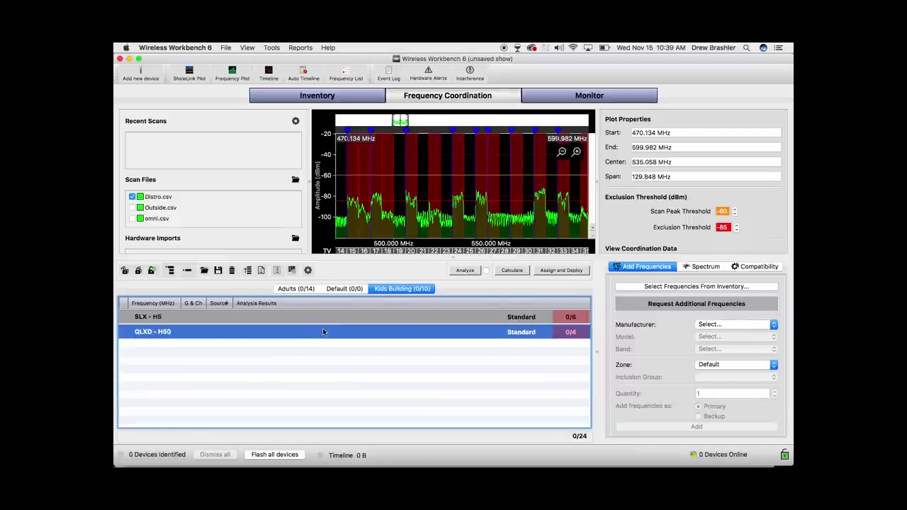
Step: Move the QLXD - H50 group above the EW 300 IEM G3 - A group in the Adults zone
{"action": "left_click", "coordinate": [300, 289]}
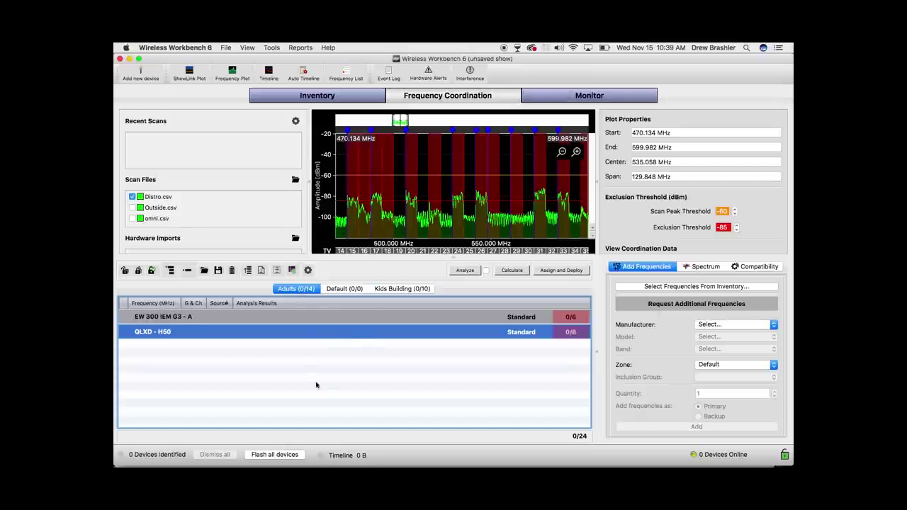
{"action": "mouse_move", "coordinate": [195, 336]}
{"action": "left_mouse_down"}
{"action": "mouse_move", "coordinate": [188, 328]}
{"action": "mouse_move", "coordinate": [202, 304]}
{"action": "mouse_move", "coordinate": [191, 327]}
{"action": "left_mouse_up"}
{"action": "left_click", "coordinate": [189, 333]}
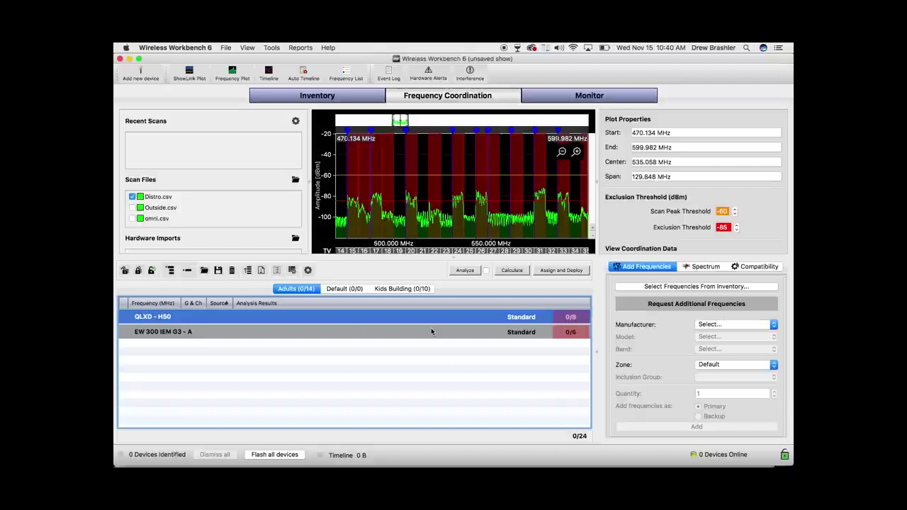
Step: Expand the equipment groups in the Kids Building and Adults zones to show their primary and backup frequency requests
{"action": "left_click", "coordinate": [399, 289]}
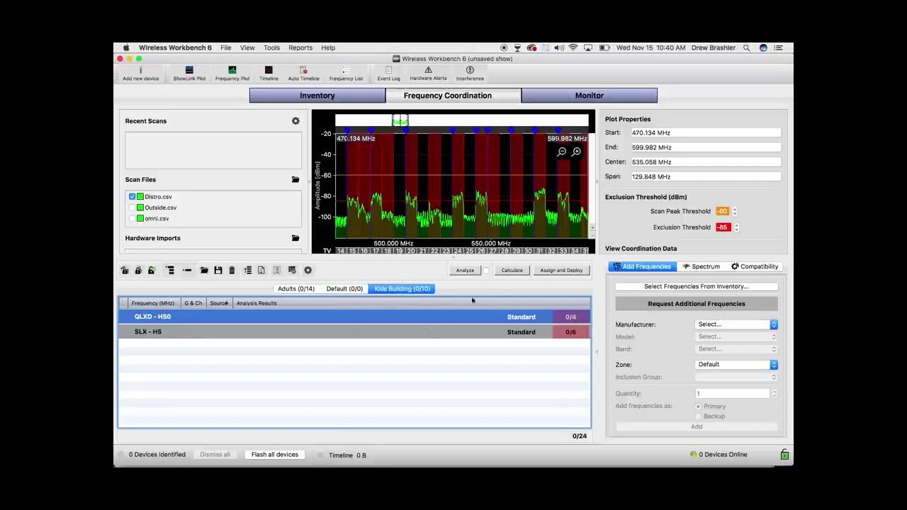
{"action": "double_click", "coordinate": [458, 317]}
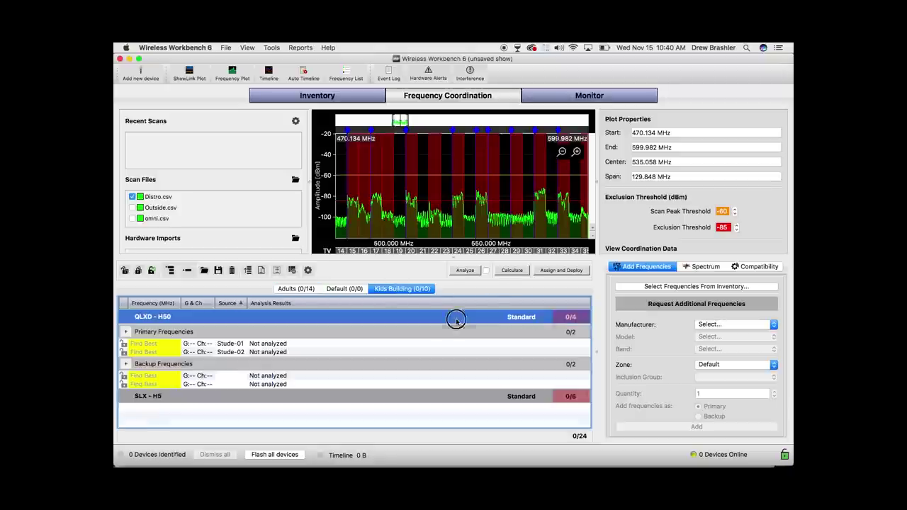
{"action": "double_click", "coordinate": [451, 395]}
{"action": "left_click", "coordinate": [306, 288]}
{"action": "double_click", "coordinate": [356, 317]}
{"action": "scroll", "coordinate": [400, 366], "scroll_direction": "down", "scroll_amount": 1}
{"action": "left_click", "coordinate": [390, 420]}
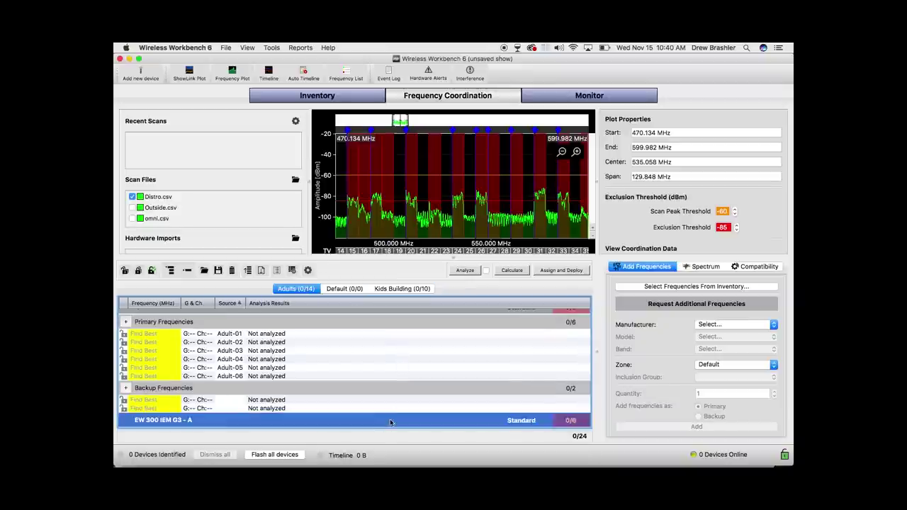
{"action": "scroll", "coordinate": [400, 368], "scroll_direction": "up", "scroll_amount": 1}
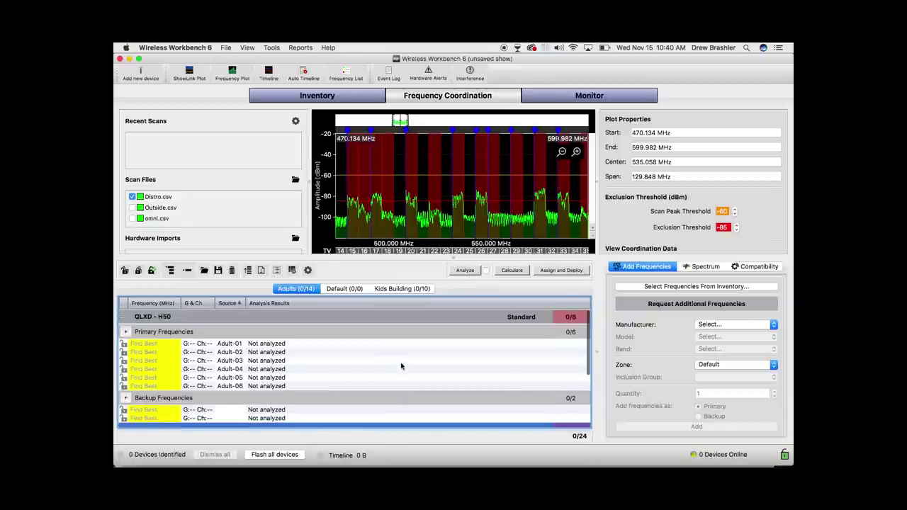
Step: Calculate frequencies for all requests and review the analysis results in the Adults and Kids Building zones
{"action": "left_click", "coordinate": [514, 271]}
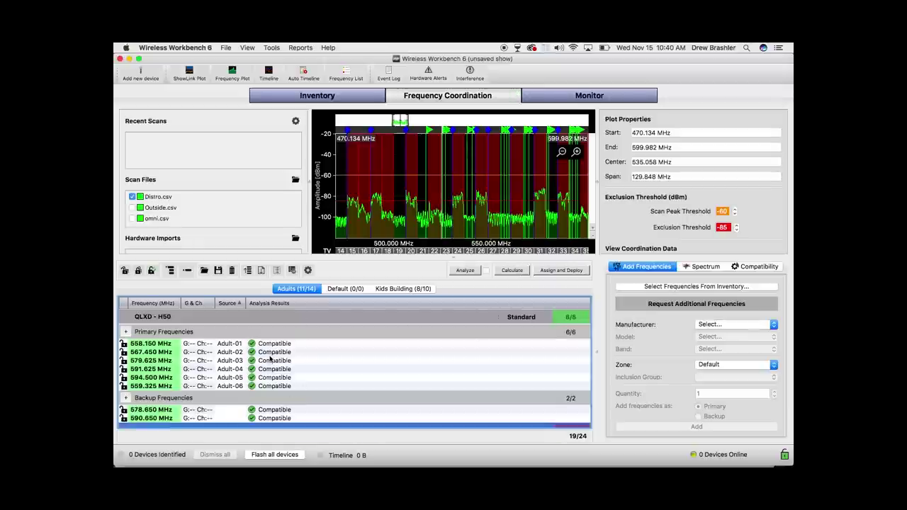
{"action": "scroll", "coordinate": [270, 359], "scroll_direction": "down", "scroll_amount": 5}
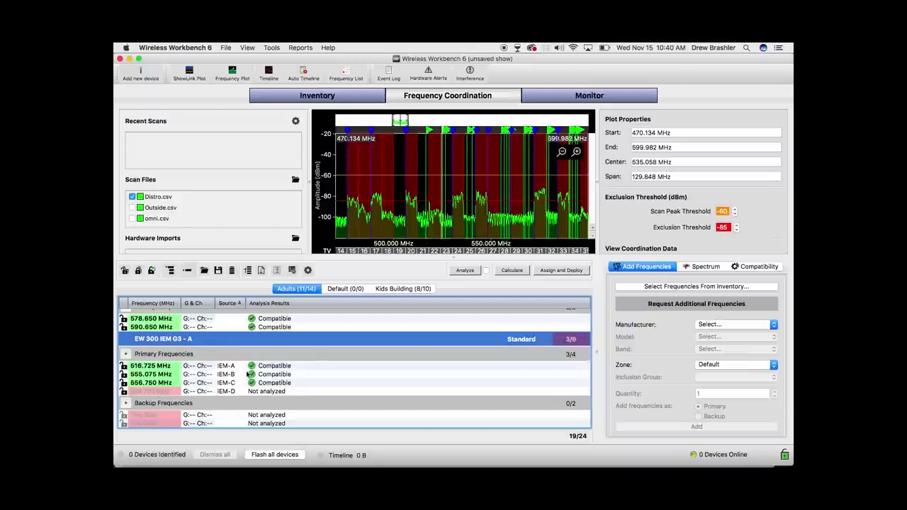
{"action": "scroll", "coordinate": [299, 387], "scroll_direction": "up", "scroll_amount": 3}
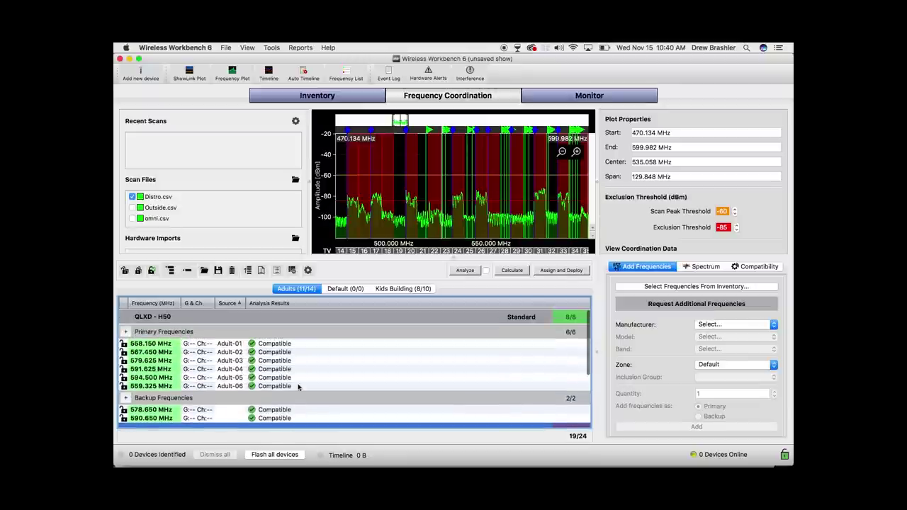
{"action": "left_click", "coordinate": [401, 290]}
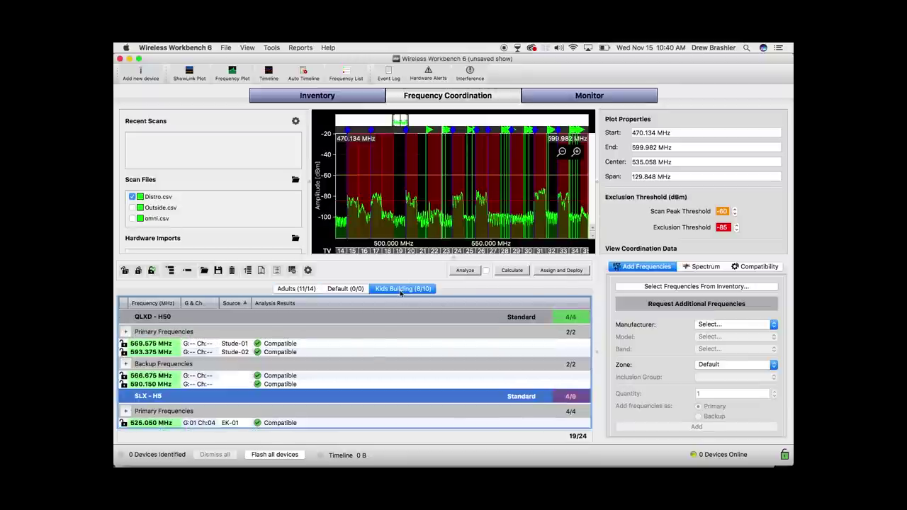
{"action": "scroll", "coordinate": [372, 358], "scroll_direction": "down", "scroll_amount": 3}
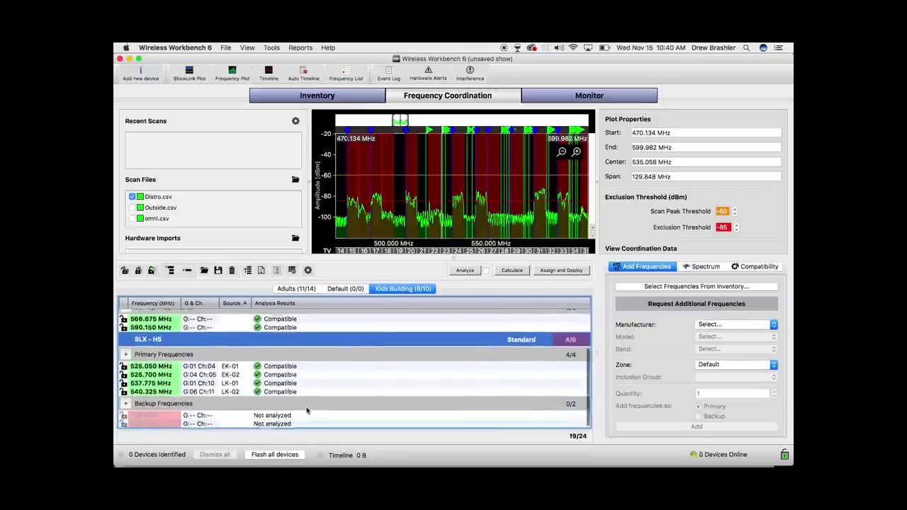
{"action": "scroll", "coordinate": [307, 411], "scroll_direction": "down", "scroll_amount": 1}
{"action": "scroll", "coordinate": [267, 386], "scroll_direction": "up", "scroll_amount": 1}
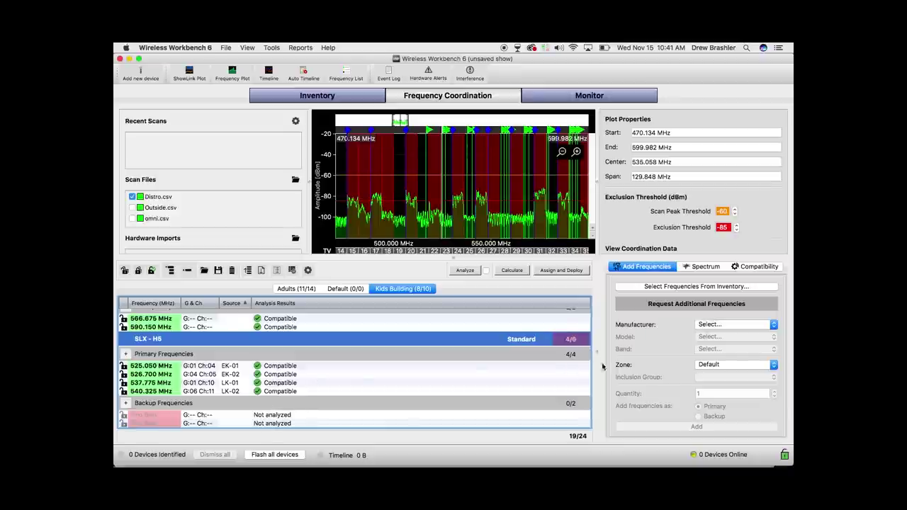
{"action": "scroll", "coordinate": [542, 354], "scroll_direction": "up", "scroll_amount": 3}
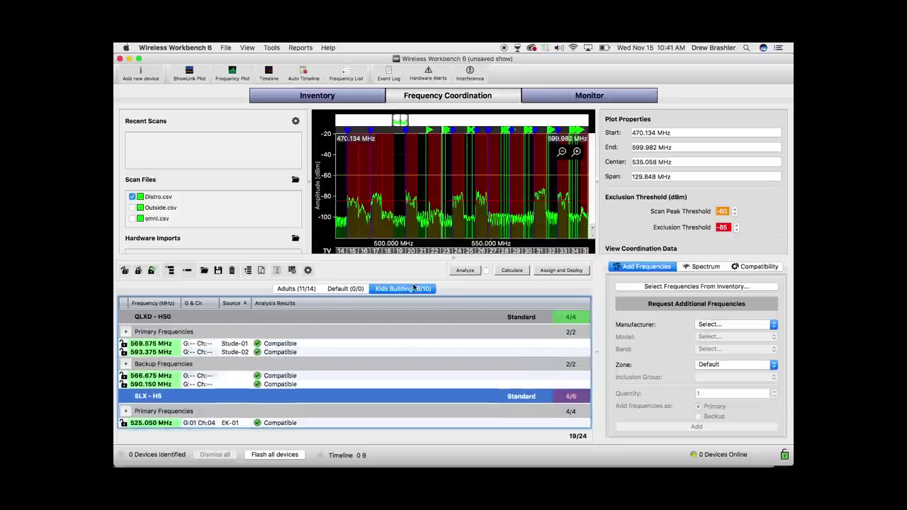
Step: Collapse the QLXD - H50 and EW 300 IEM G3 - A groups in the Adults zone
{"action": "left_click", "coordinate": [305, 289]}
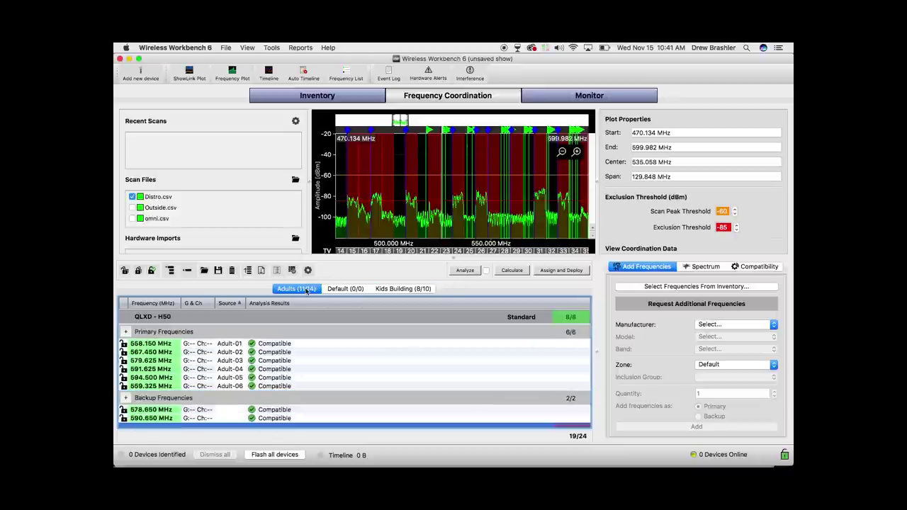
{"action": "left_click", "coordinate": [529, 317]}
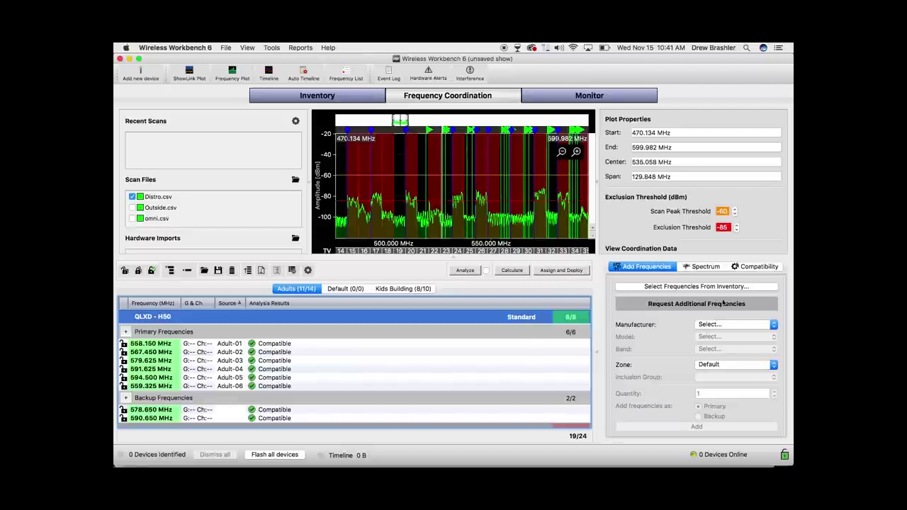
{"action": "left_click", "coordinate": [540, 319]}
{"action": "left_click", "coordinate": [535, 333]}
Step: Set the compatibility level of the QLXD - H50 group in the Adults zone to More Frequencies
{"action": "left_click", "coordinate": [537, 319]}
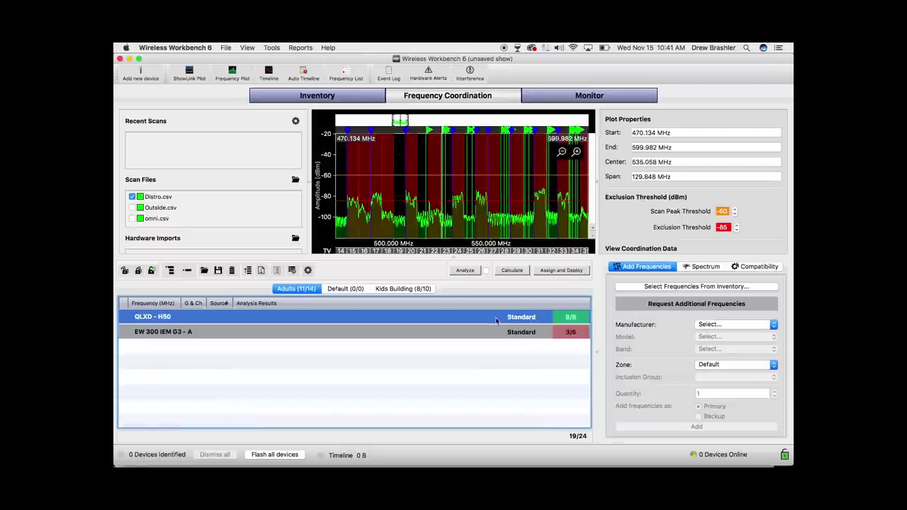
{"action": "left_click", "coordinate": [759, 267]}
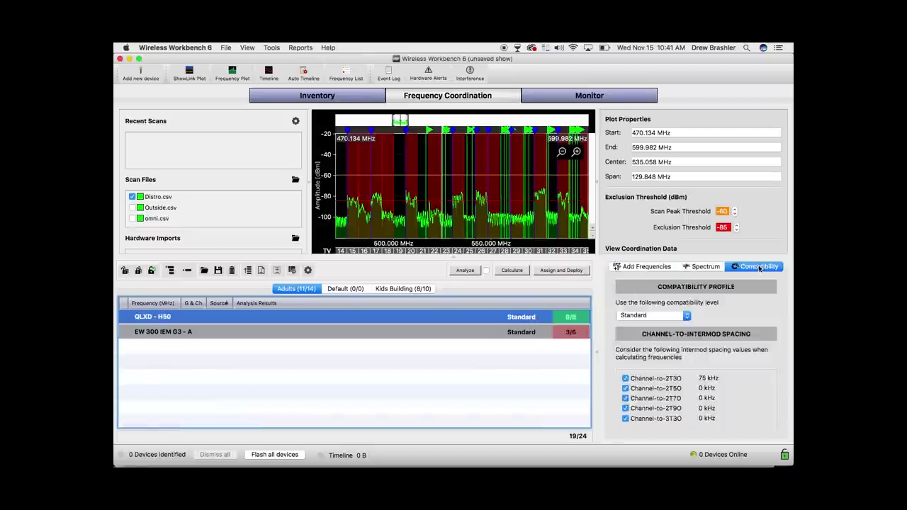
{"action": "left_click", "coordinate": [686, 317]}
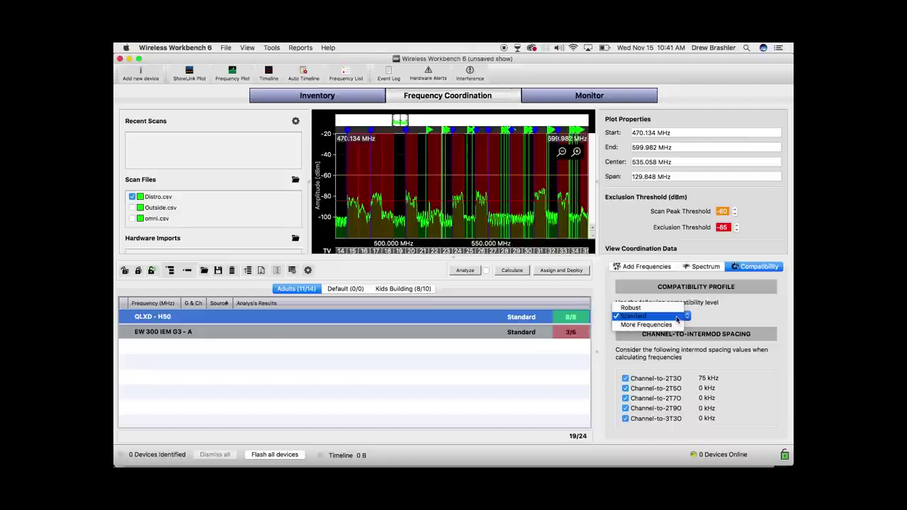
{"action": "key", "text": "Down"}
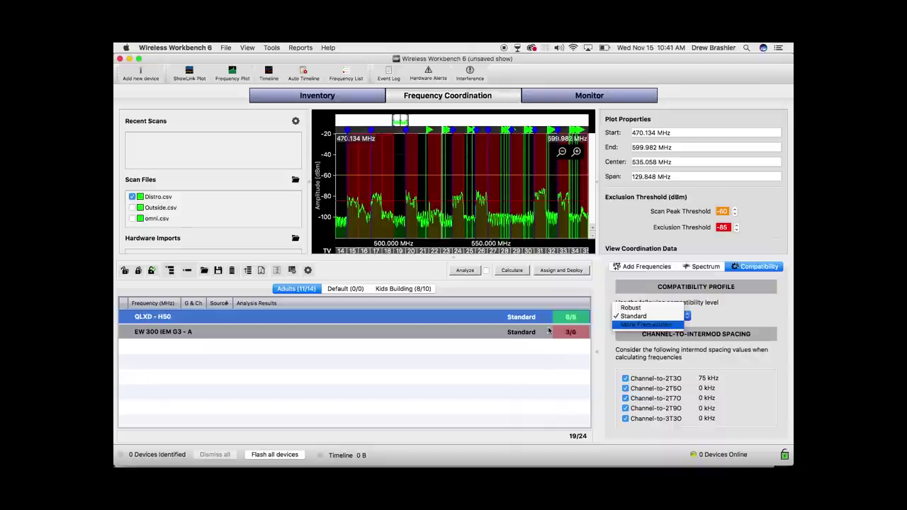
{"action": "left_click", "coordinate": [644, 325]}
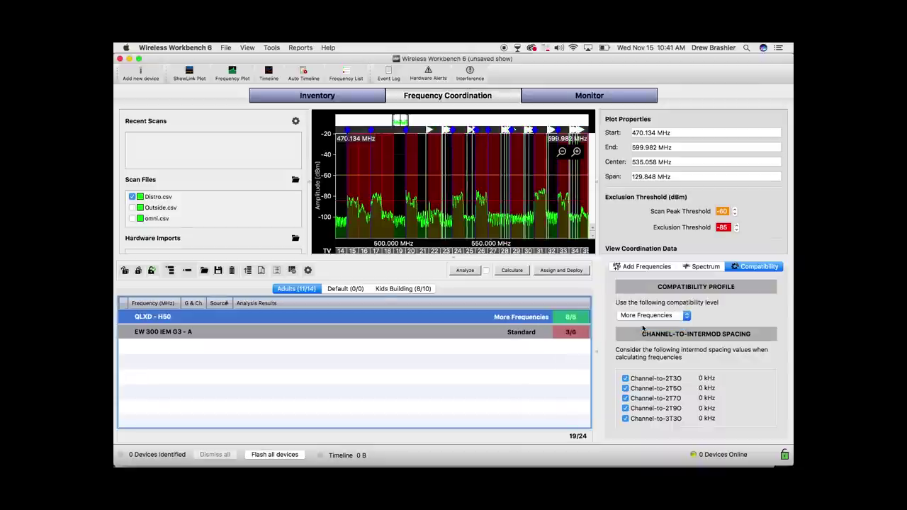
Step: Set the compatibility level of the EW 300 IEM G3 - A group in the Adults zone to More Frequencies
{"action": "left_click", "coordinate": [537, 332]}
{"action": "left_click", "coordinate": [659, 317]}
{"action": "left_click", "coordinate": [646, 325]}
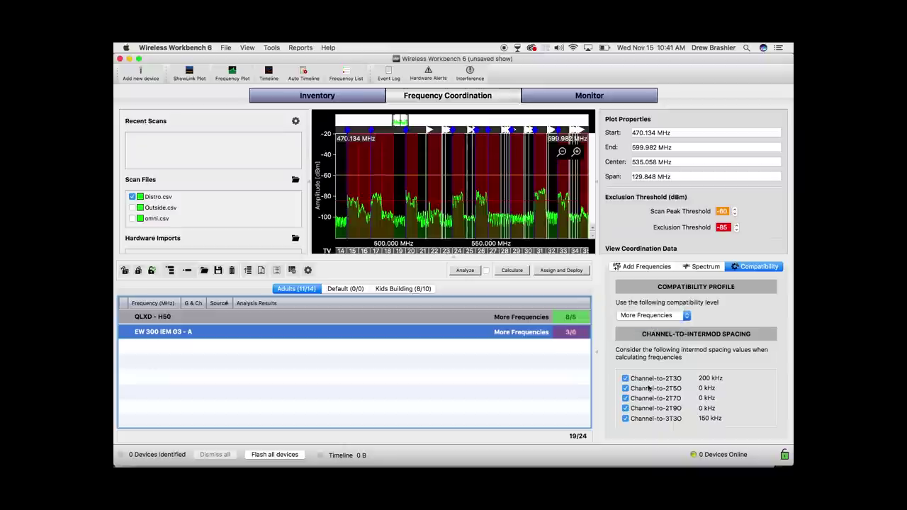
Step: Set the compatibility level of the QLXD - H50 and SLX - H5 groups in the Kids Building zone to More Frequencies
{"action": "left_click", "coordinate": [392, 289]}
{"action": "left_click", "coordinate": [529, 318]}
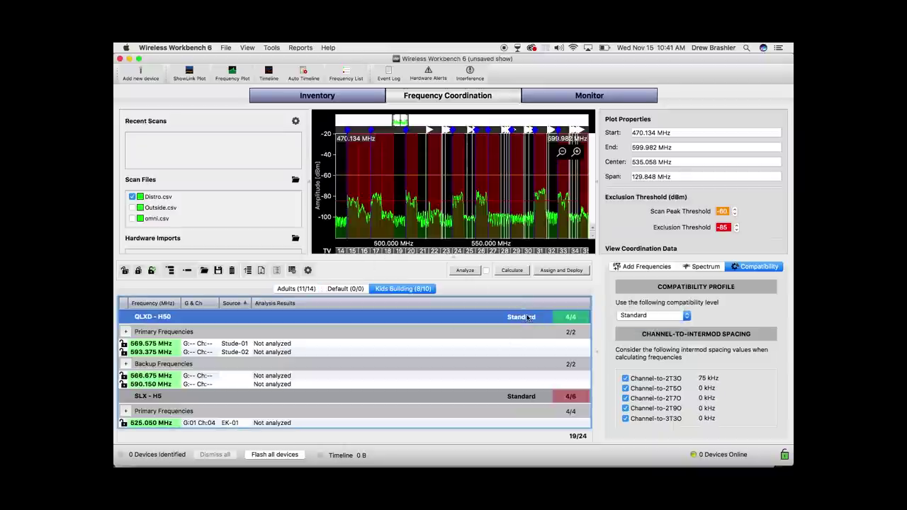
{"action": "left_click", "coordinate": [652, 315]}
{"action": "left_click", "coordinate": [647, 325]}
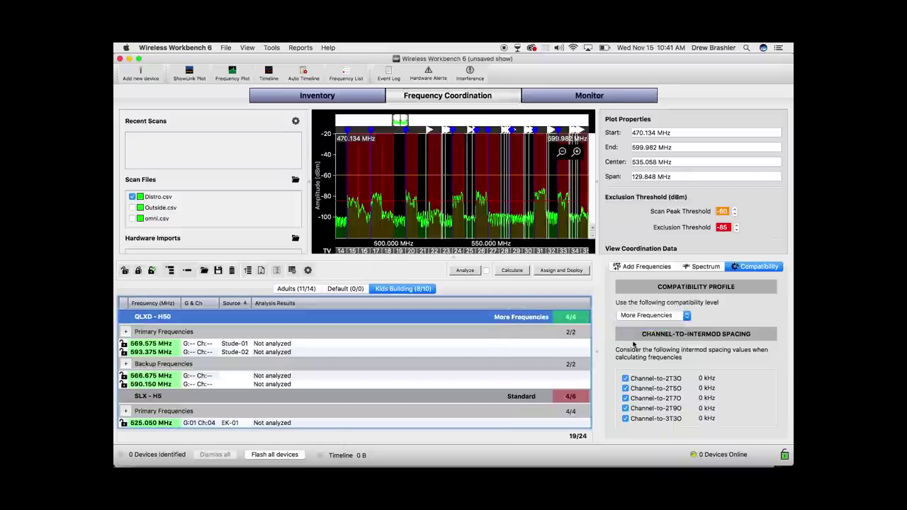
{"action": "left_click", "coordinate": [544, 401]}
{"action": "left_click", "coordinate": [686, 316]}
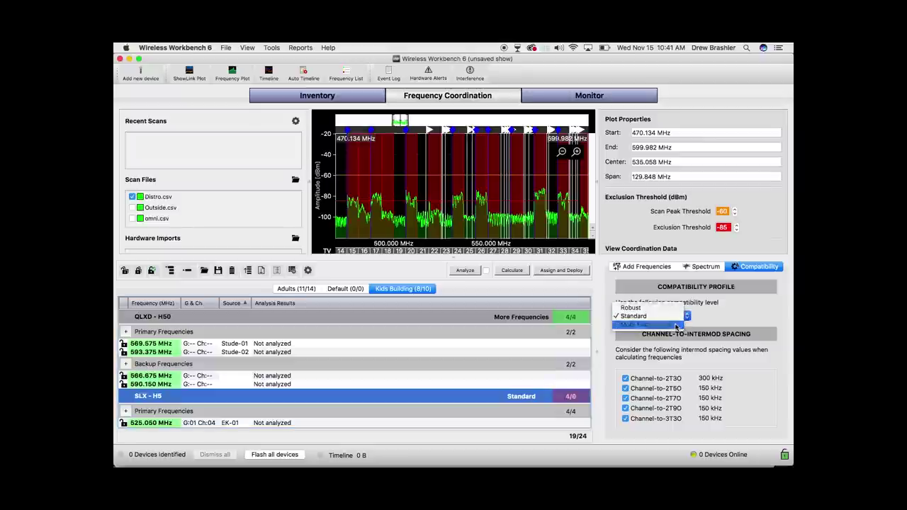
{"action": "left_click", "coordinate": [676, 326]}
Step: Check the compatibility levels in both zones and calculate frequencies for all requests
{"action": "left_click", "coordinate": [296, 289]}
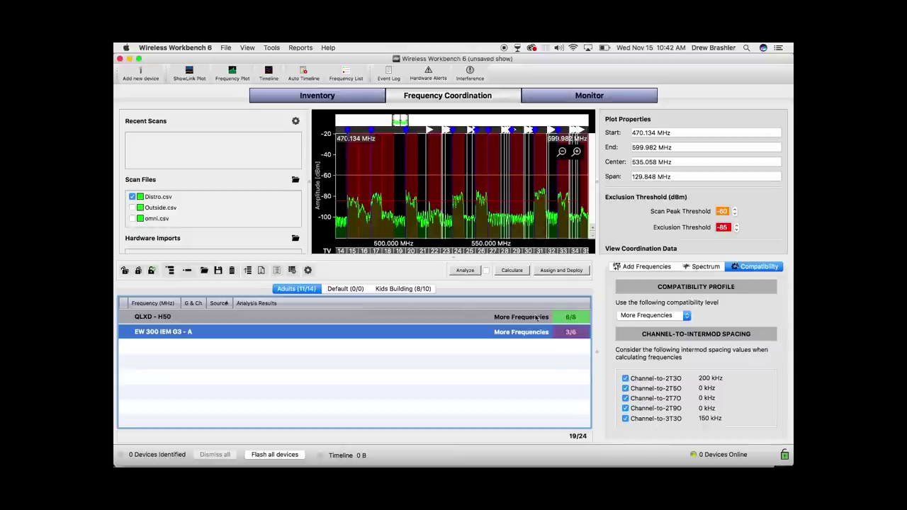
{"action": "left_click", "coordinate": [420, 290]}
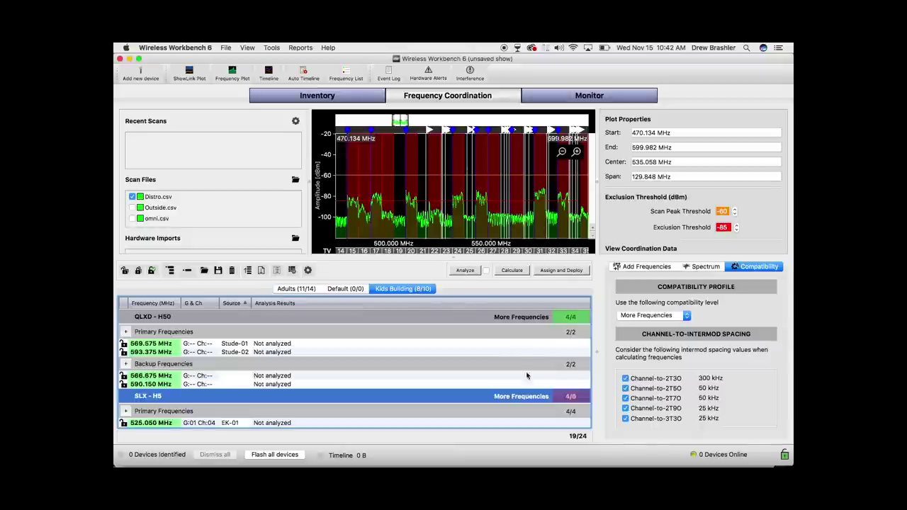
{"action": "left_click", "coordinate": [296, 291]}
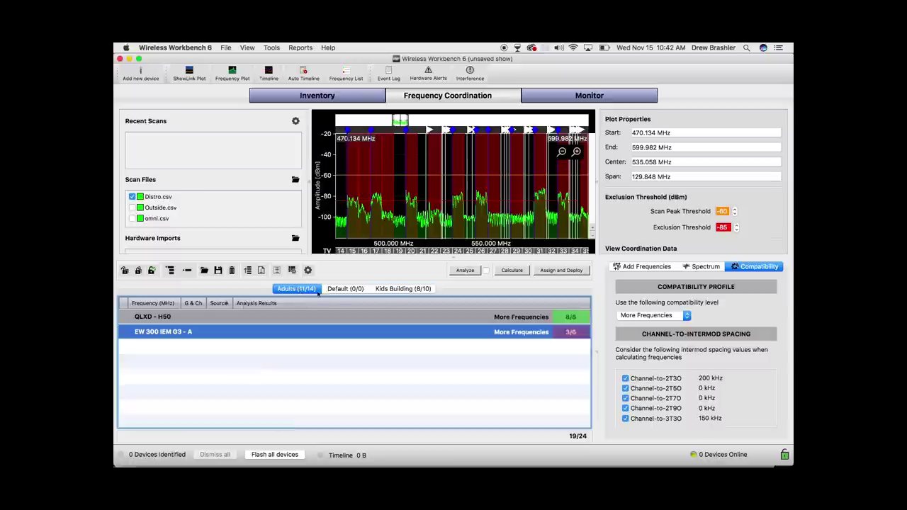
{"action": "left_click", "coordinate": [513, 271]}
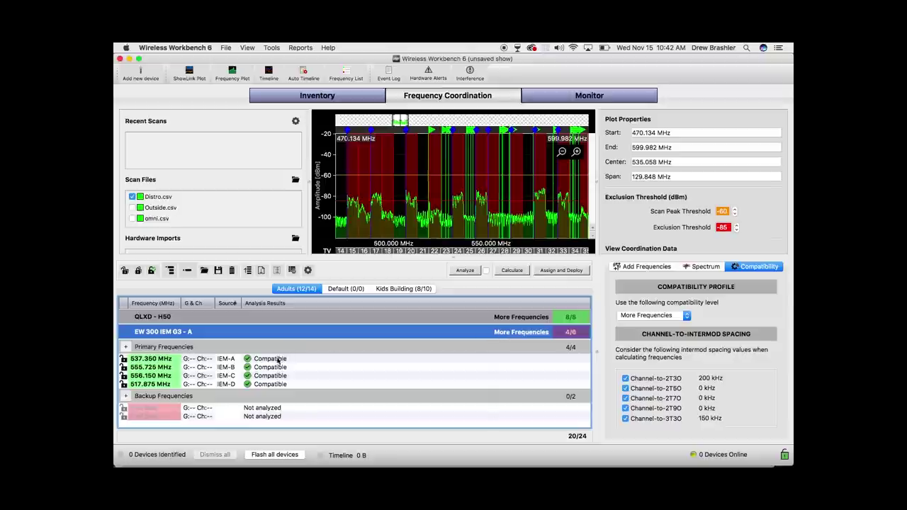
Step: Review the assigned frequencies and analysis results of every group in the Adults and Kids Building zones
{"action": "double_click", "coordinate": [271, 317]}
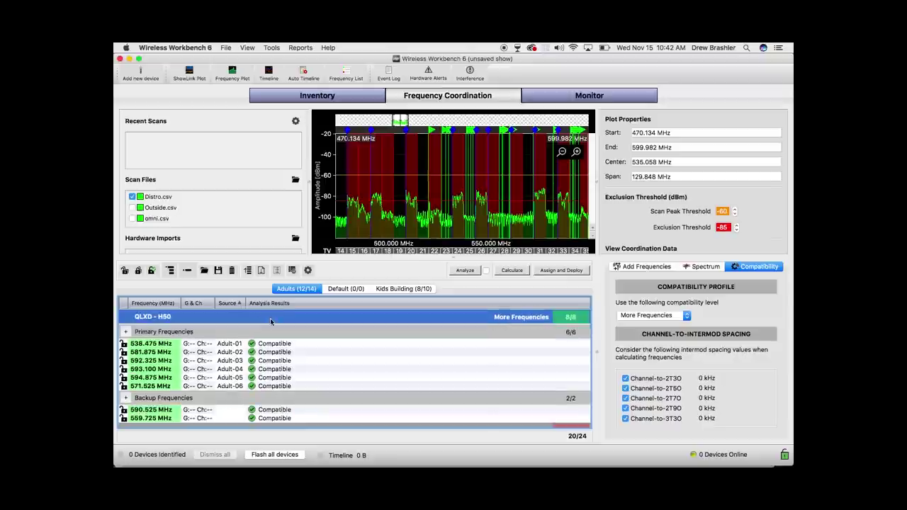
{"action": "scroll", "coordinate": [370, 349], "scroll_direction": "down", "scroll_amount": 2}
{"action": "scroll", "coordinate": [284, 329], "scroll_direction": "up", "scroll_amount": 3}
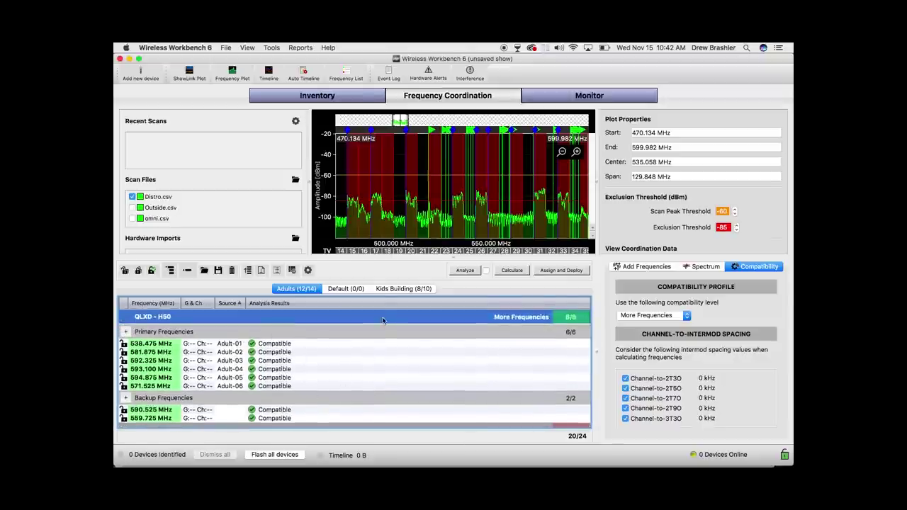
{"action": "left_click", "coordinate": [404, 289]}
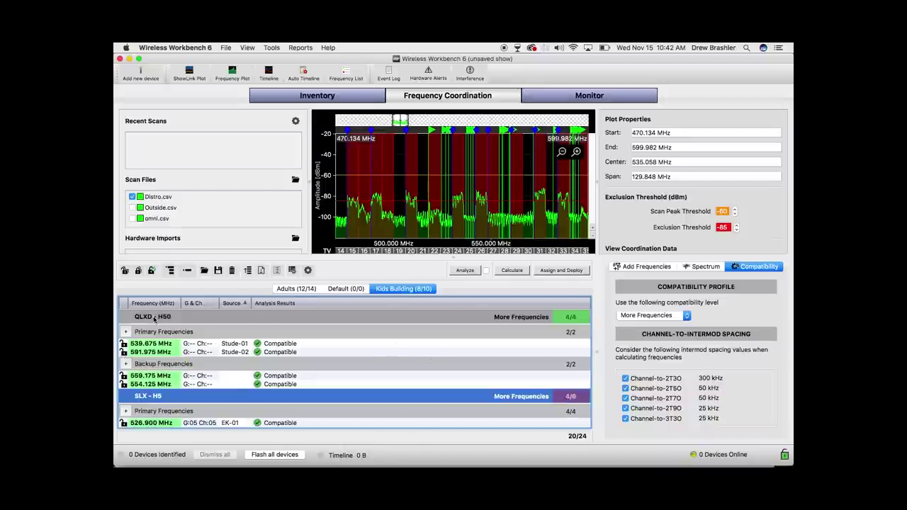
{"action": "scroll", "coordinate": [199, 377], "scroll_direction": "down", "scroll_amount": 3}
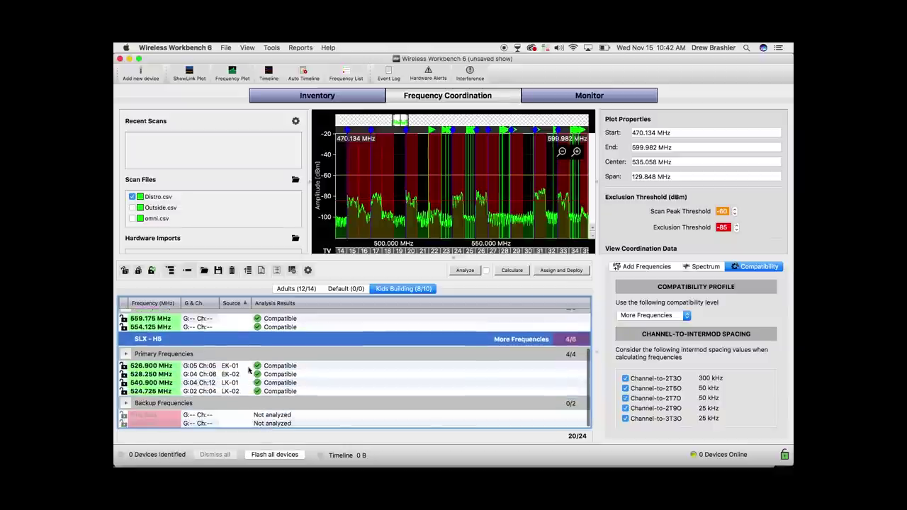
{"action": "scroll", "coordinate": [202, 341], "scroll_direction": "up", "scroll_amount": 3}
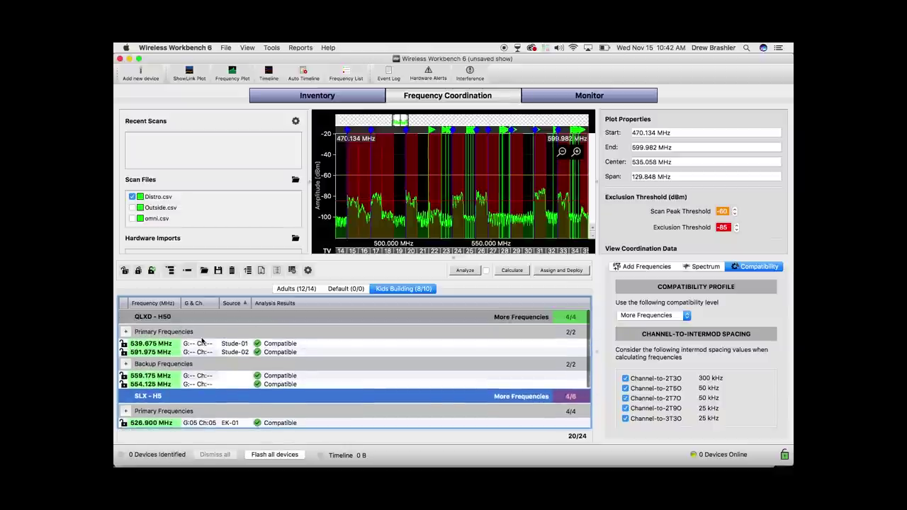
{"action": "left_click", "coordinate": [310, 291]}
{"action": "scroll", "coordinate": [405, 350], "scroll_direction": "down", "scroll_amount": 5}
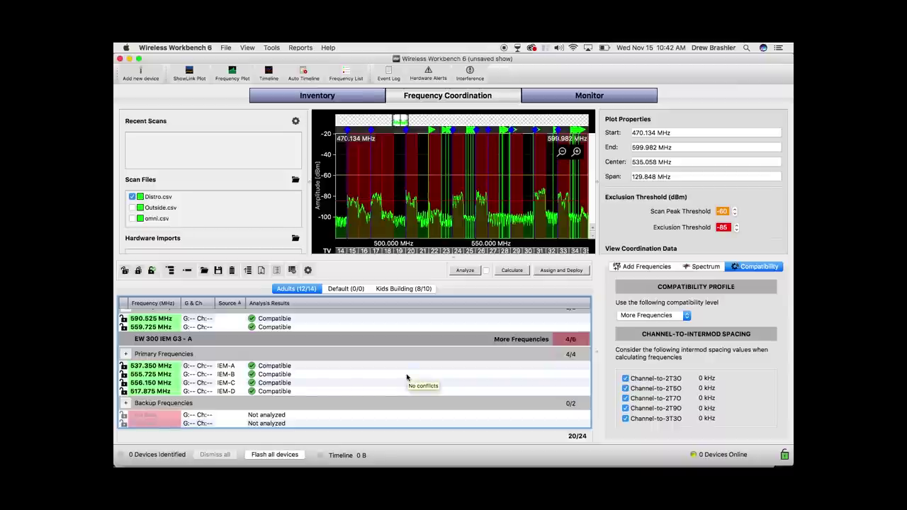
{"action": "scroll", "coordinate": [407, 378], "scroll_direction": "up", "scroll_amount": 5}
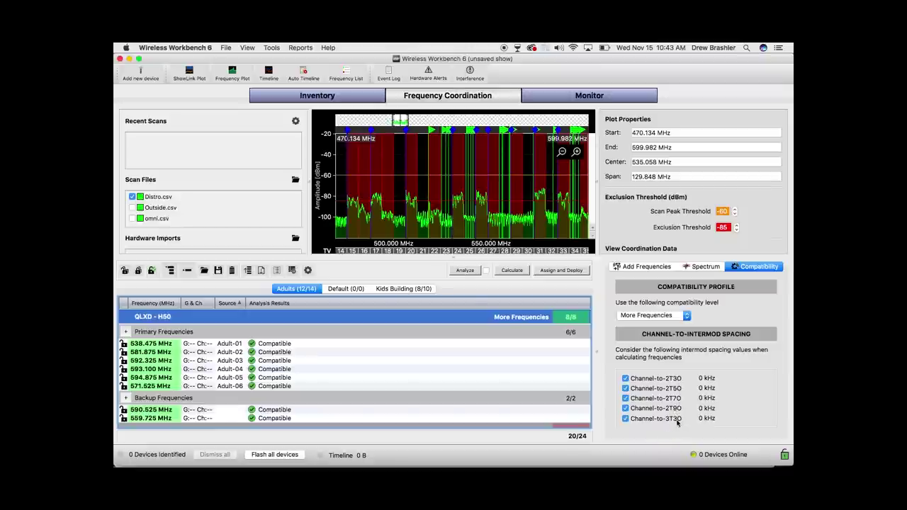
Step: Exclude Channel-to-2T7O and Channel-to-2T9O spacing for the QLXD - H50 and EW 300 IEM G3 - A groups in the Adults zone
{"action": "left_click", "coordinate": [626, 398]}
{"action": "left_click", "coordinate": [626, 408]}
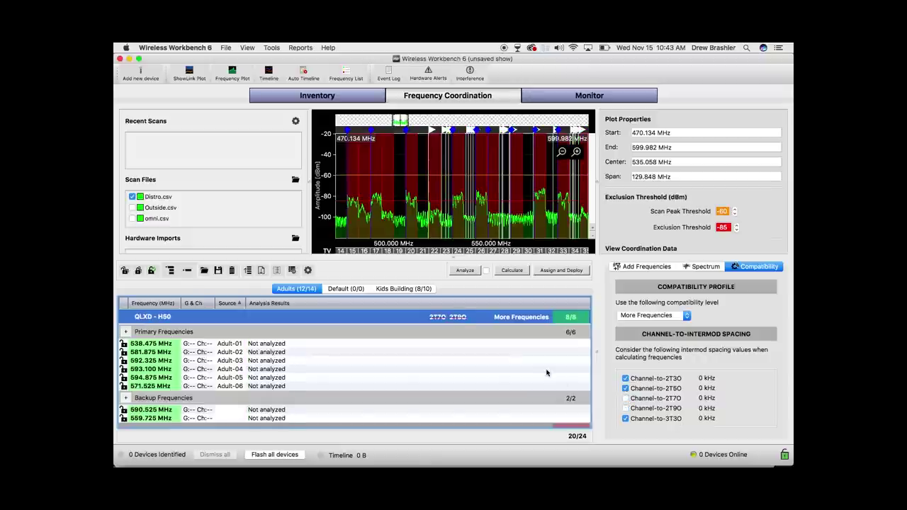
{"action": "scroll", "coordinate": [547, 374], "scroll_direction": "down", "scroll_amount": 3}
{"action": "scroll", "coordinate": [546, 373], "scroll_direction": "down", "scroll_amount": 2}
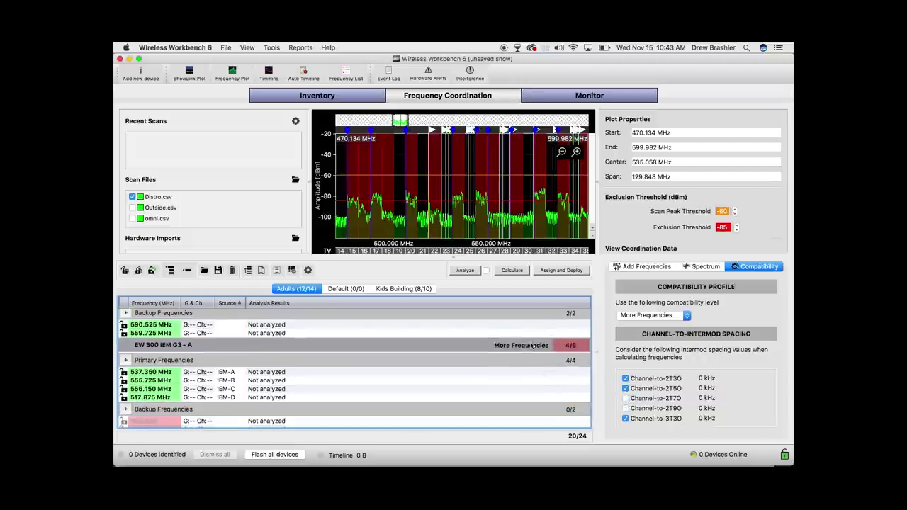
{"action": "left_click", "coordinate": [532, 345]}
{"action": "left_click", "coordinate": [626, 398]}
{"action": "left_click", "coordinate": [626, 409]}
Step: Exclude Channel-to-2T7O and Channel-to-2T9O spacing for the QLXD - H50 and SLX - H5 groups in the Kids Building zone
{"action": "left_click", "coordinate": [403, 288]}
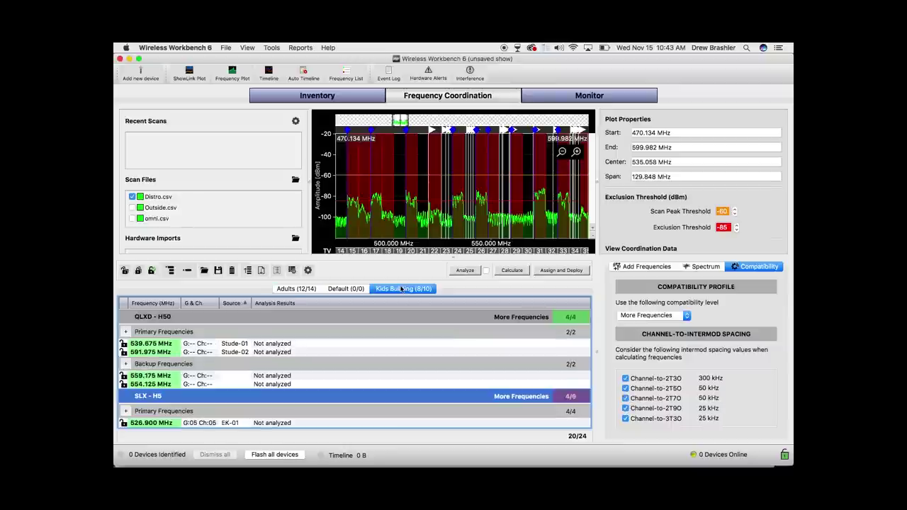
{"action": "left_click", "coordinate": [484, 317]}
{"action": "left_click", "coordinate": [626, 399]}
{"action": "left_click", "coordinate": [626, 408]}
{"action": "left_click", "coordinate": [544, 397]}
{"action": "left_click", "coordinate": [626, 399]}
{"action": "left_click", "coordinate": [626, 409]}
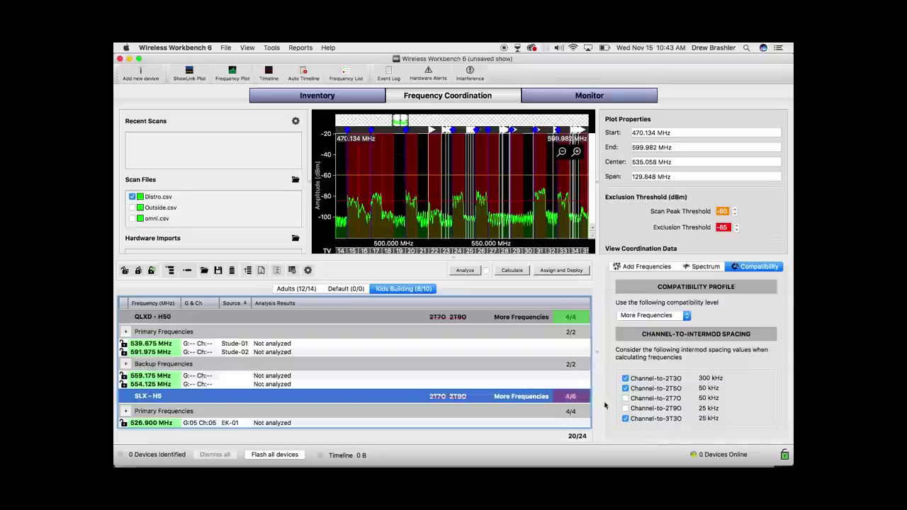
Step: Return to the Adults zone and recalculate the frequencies without 2T7O and 2T9O spacing
{"action": "left_click", "coordinate": [297, 291]}
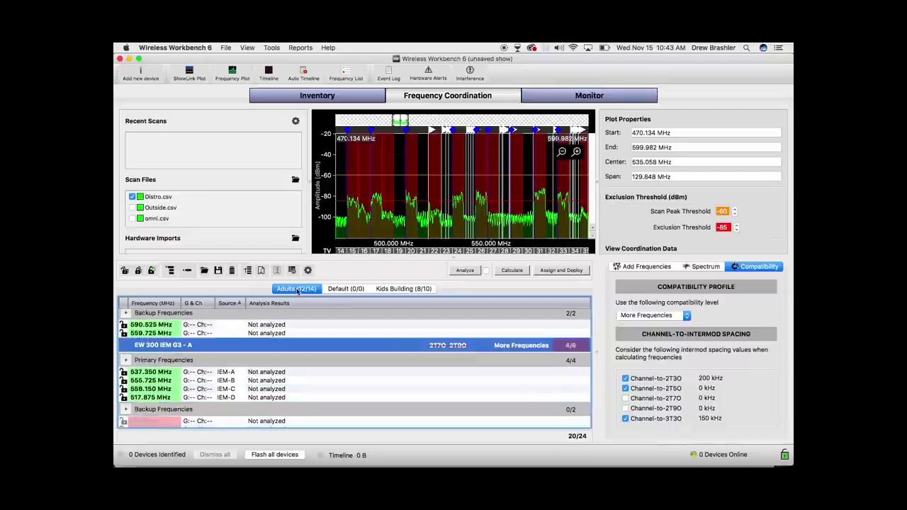
{"action": "left_click", "coordinate": [513, 271]}
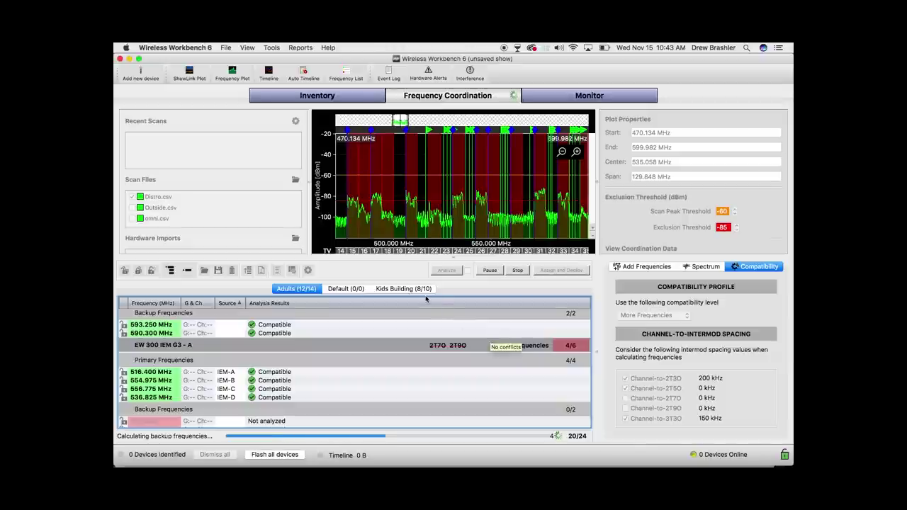
Step: Exclude Channel-to-2T5O spacing for the EW 300 IEM G3 - A and QLXD - H50 groups in the Adults zone
{"action": "left_click", "coordinate": [426, 343]}
{"action": "scroll", "coordinate": [425, 343], "scroll_direction": "down", "scroll_amount": 2}
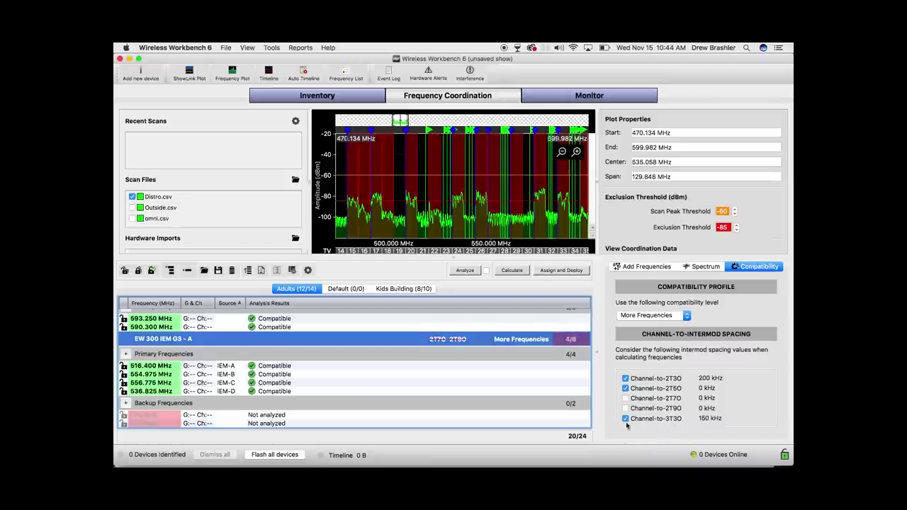
{"action": "left_click", "coordinate": [625, 388]}
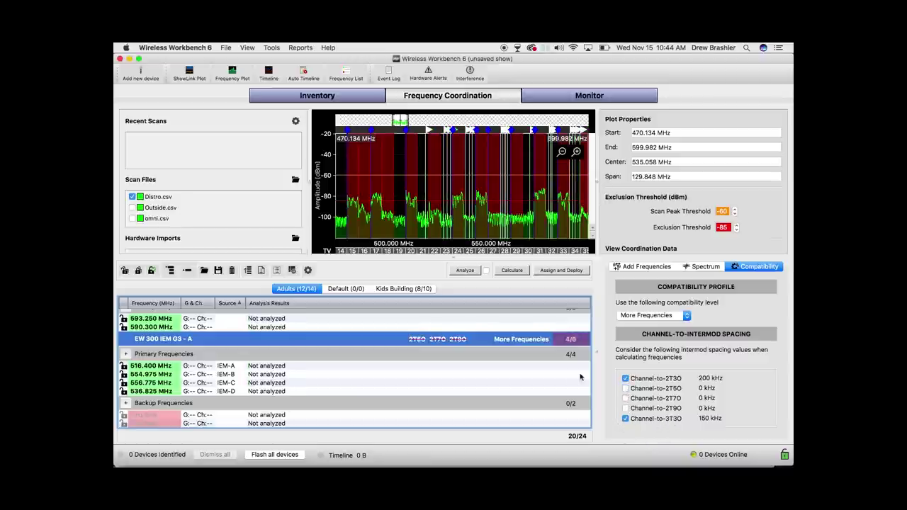
{"action": "scroll", "coordinate": [544, 376], "scroll_direction": "up", "scroll_amount": 5}
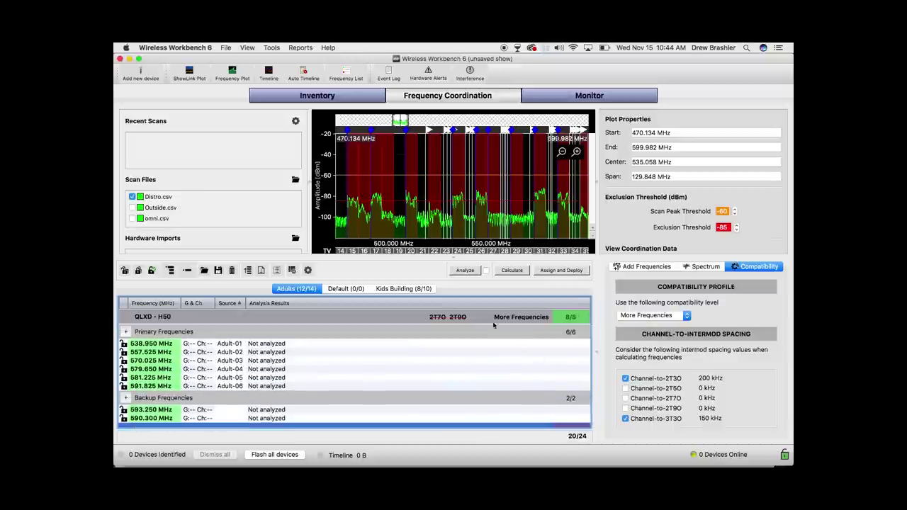
{"action": "left_click", "coordinate": [496, 325]}
{"action": "left_click", "coordinate": [625, 389]}
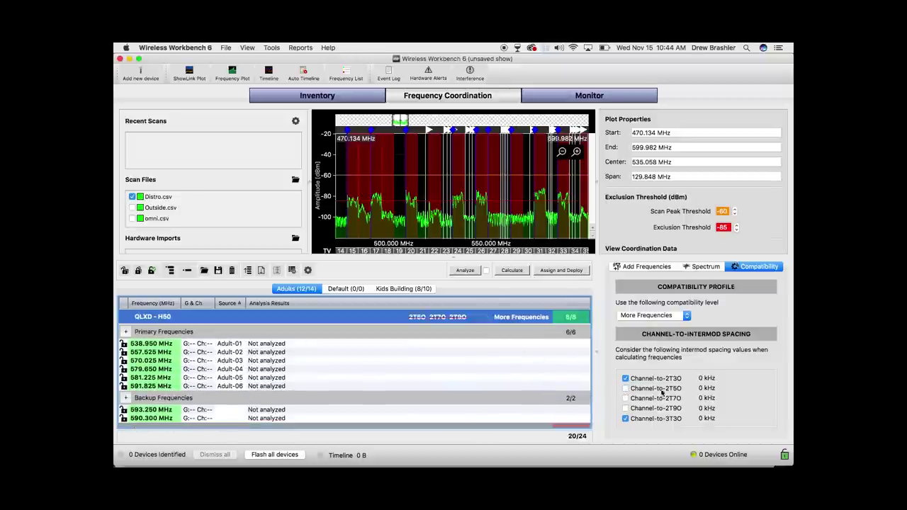
Step: Exclude Channel-to-2T5O spacing for the SLX - H5 and QLXD - H50 groups in the Kids Building zone
{"action": "left_click", "coordinate": [415, 290]}
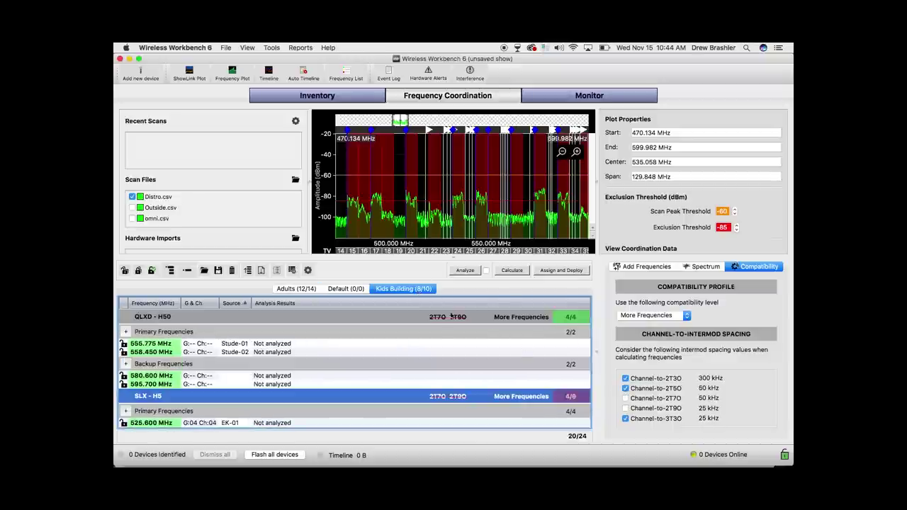
{"action": "left_click", "coordinate": [504, 316]}
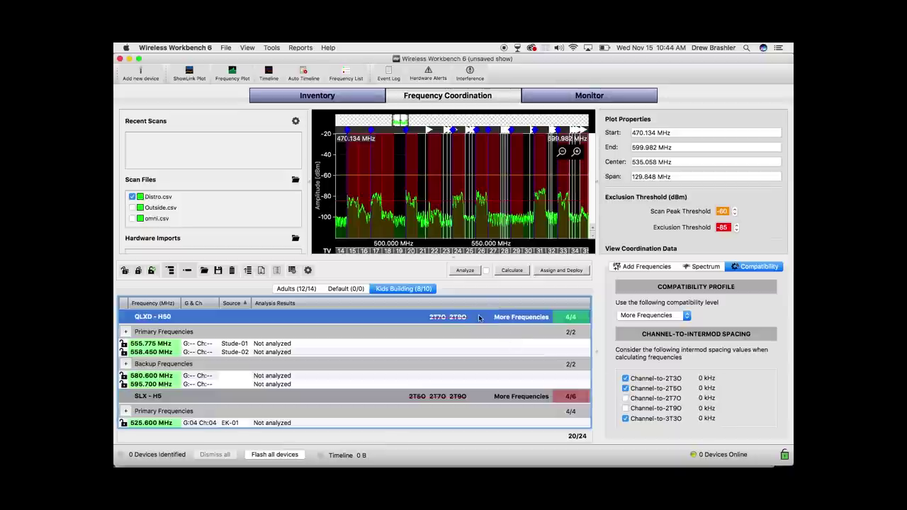
{"action": "left_click", "coordinate": [625, 389]}
Step: Check the Adults zone's group settings and recalculate the frequencies without 2T5O spacing
{"action": "left_click", "coordinate": [307, 291]}
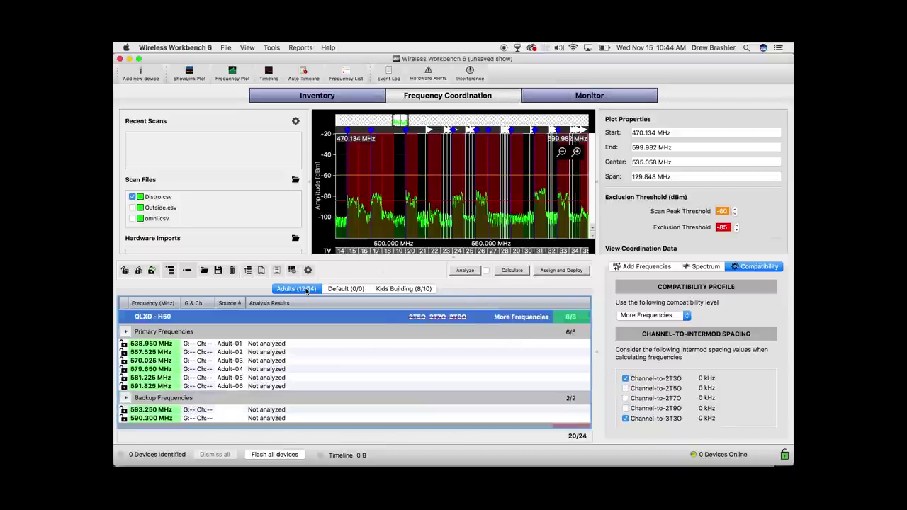
{"action": "scroll", "coordinate": [385, 374], "scroll_direction": "down", "scroll_amount": 5}
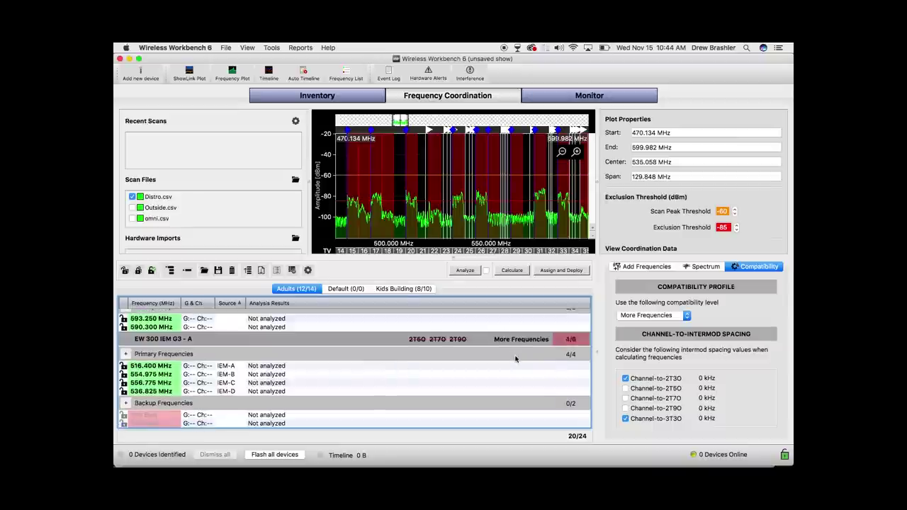
{"action": "left_click", "coordinate": [512, 270]}
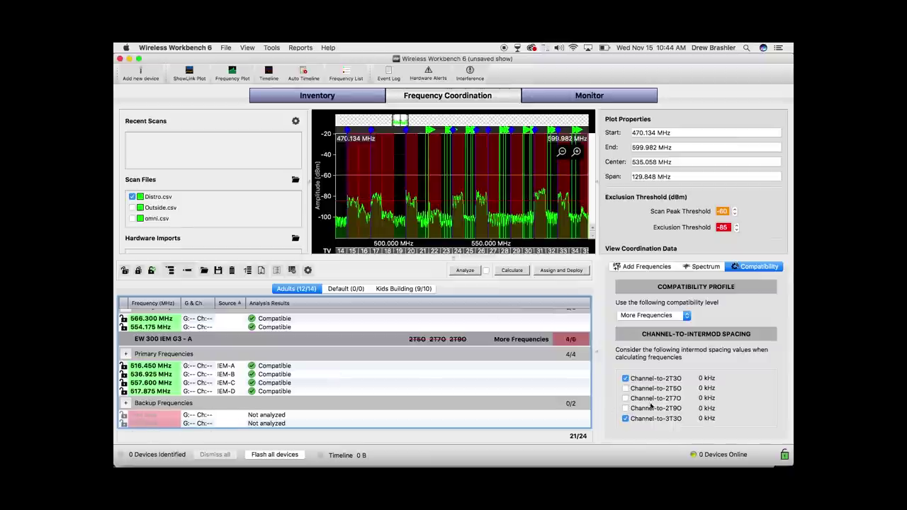
Step: Examine the recalculated primary and backup frequencies of all groups in the Adults and Kids Building zones
{"action": "scroll", "coordinate": [487, 392], "scroll_direction": "up", "scroll_amount": 3}
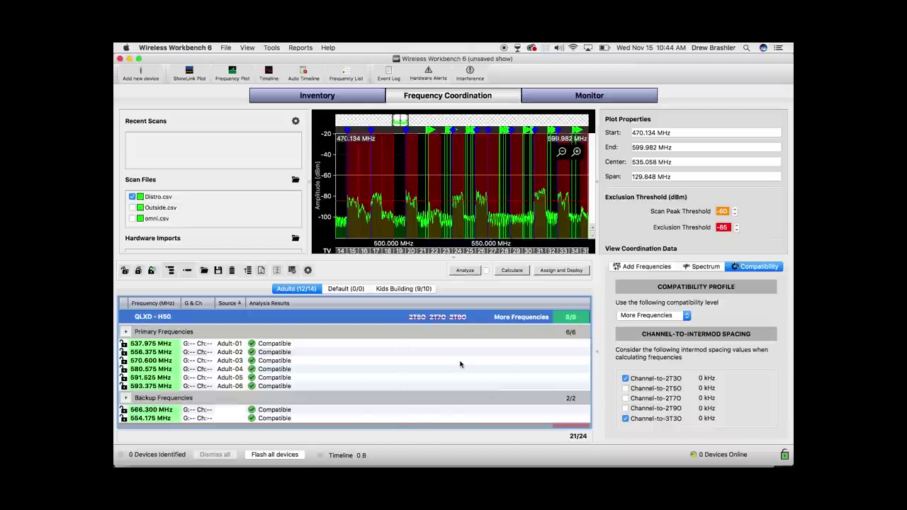
{"action": "scroll", "coordinate": [406, 360], "scroll_direction": "down", "scroll_amount": 3}
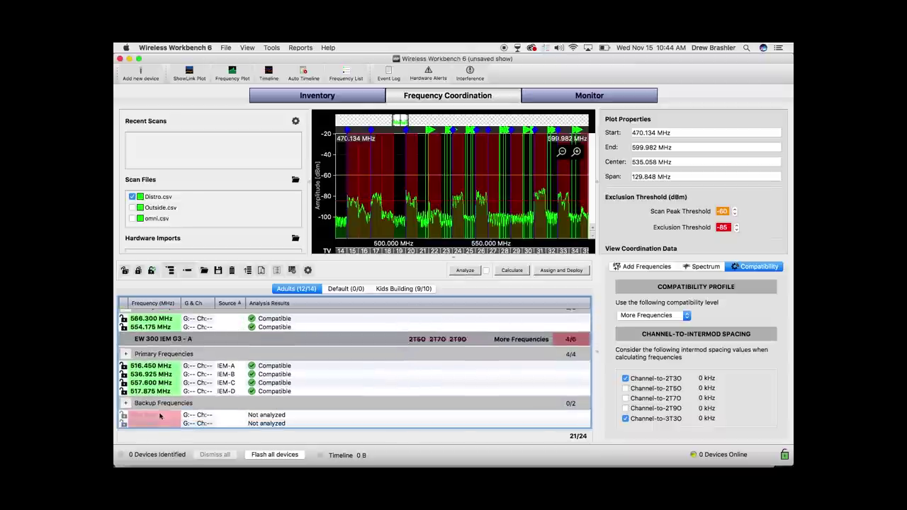
{"action": "left_click", "coordinate": [409, 290]}
{"action": "scroll", "coordinate": [311, 357], "scroll_direction": "down", "scroll_amount": 3}
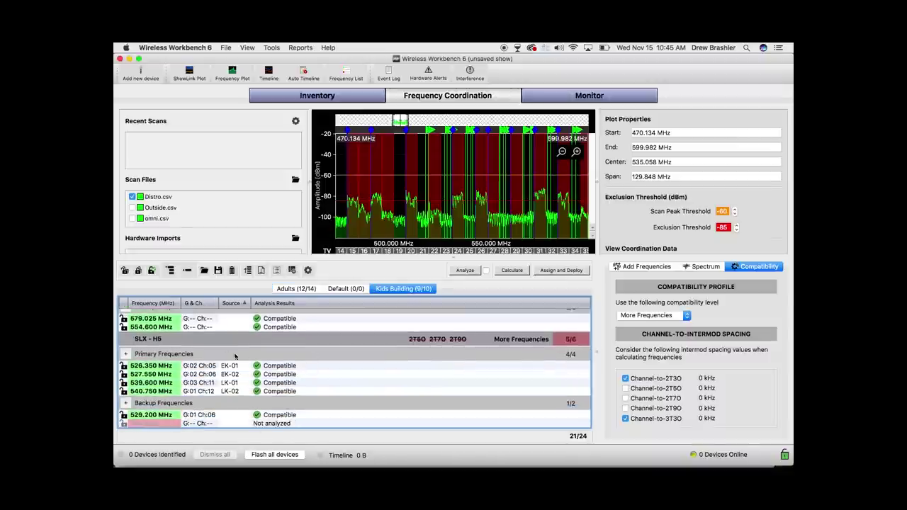
{"action": "scroll", "coordinate": [188, 344], "scroll_direction": "up", "scroll_amount": 3}
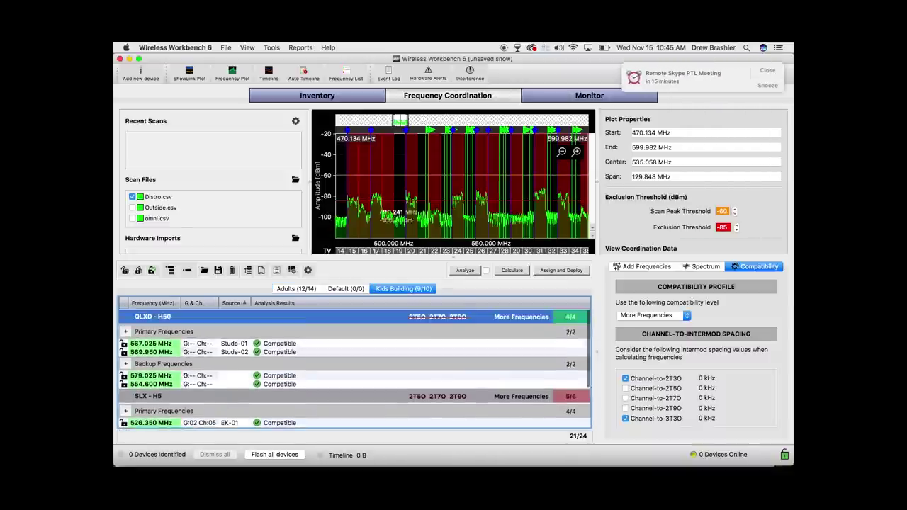
{"action": "left_click", "coordinate": [764, 456]}
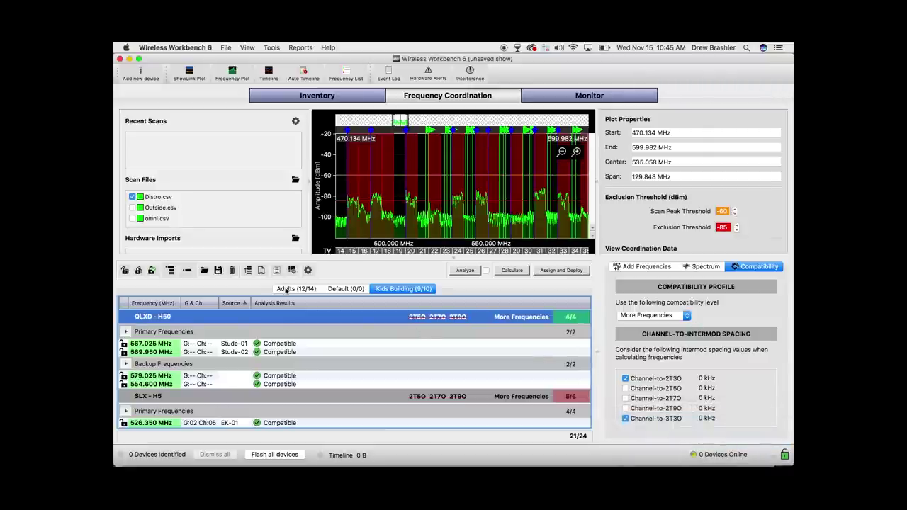
{"action": "left_click", "coordinate": [286, 291]}
{"action": "scroll", "coordinate": [410, 391], "scroll_direction": "down", "scroll_amount": 3}
{"action": "scroll", "coordinate": [411, 391], "scroll_direction": "up", "scroll_amount": 3}
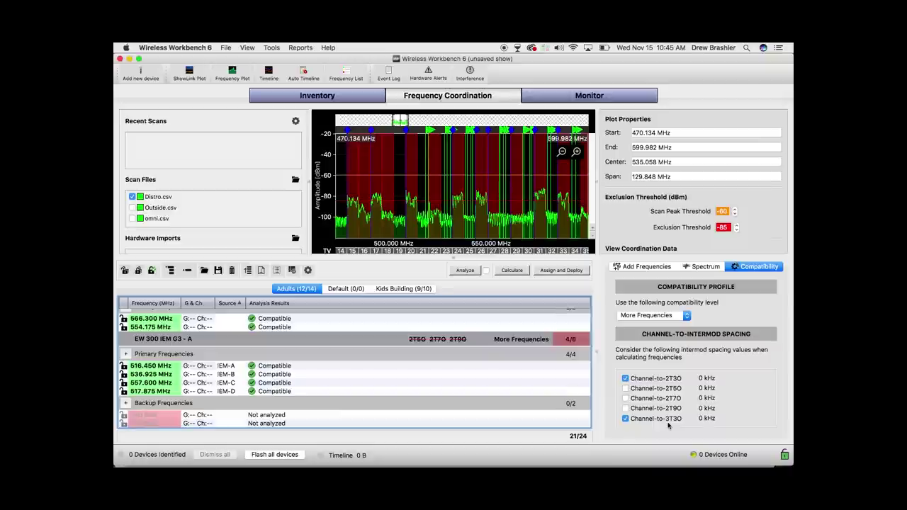
Step: Exclude Channel-to-3T3O spacing for the QLXD - H50 and EW 300 IEM G3 - A groups in the Adults zone
{"action": "left_click", "coordinate": [626, 419]}
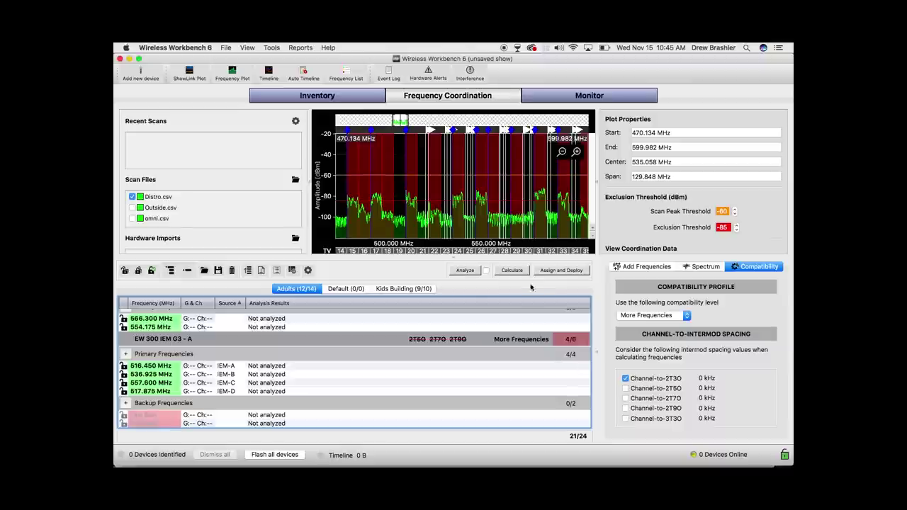
{"action": "left_click", "coordinate": [513, 272]}
{"action": "left_click", "coordinate": [490, 332]}
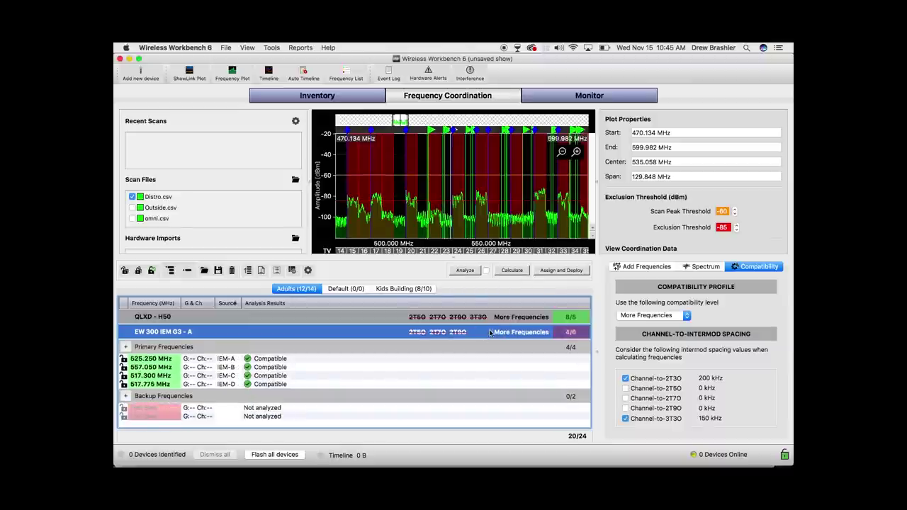
{"action": "left_click", "coordinate": [626, 418]}
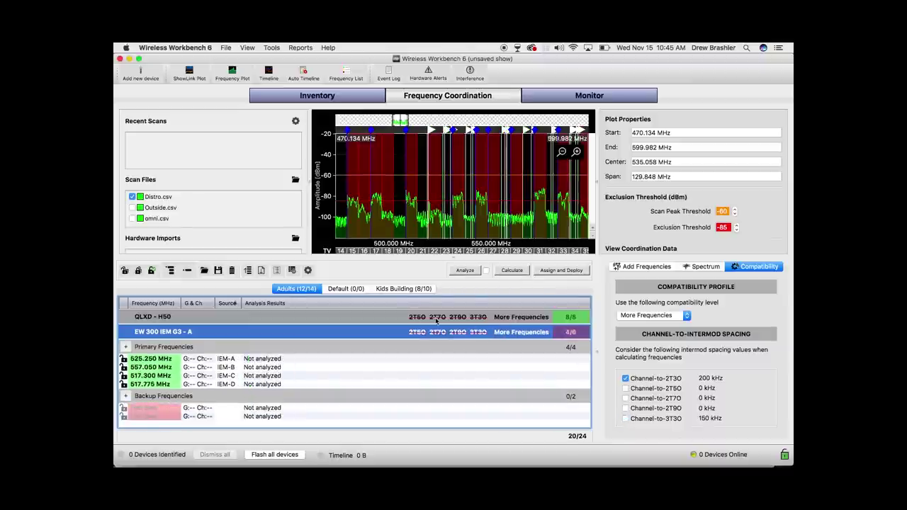
Step: Exclude Channel-to-3T3O spacing for the QLXD - H50 and SLX - H5 groups in the Kids Building zone and recalculate the frequencies
{"action": "left_click", "coordinate": [410, 292]}
{"action": "left_click", "coordinate": [626, 419]}
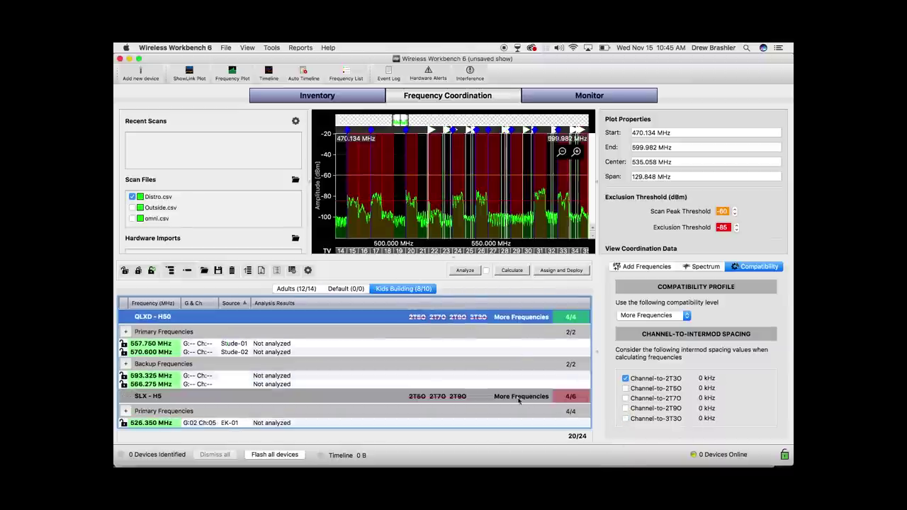
{"action": "left_click", "coordinate": [500, 397]}
{"action": "left_click", "coordinate": [626, 419]}
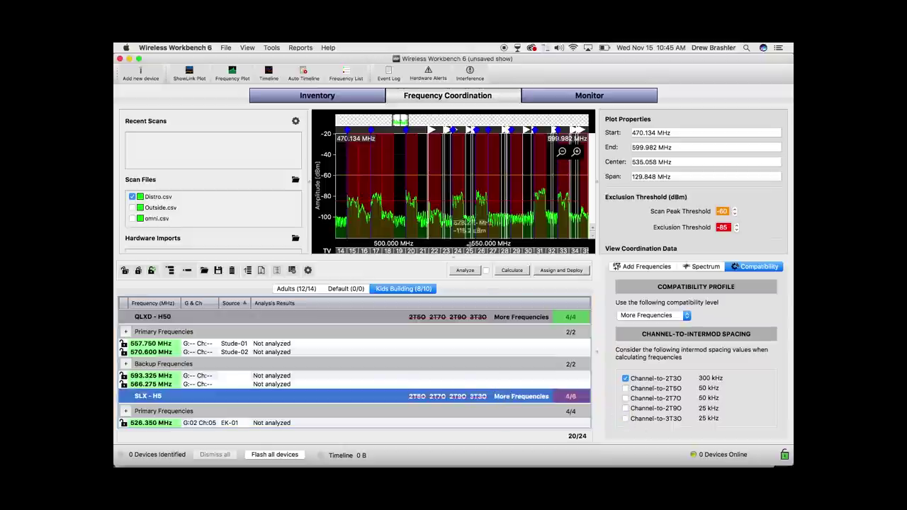
{"action": "left_click", "coordinate": [511, 271]}
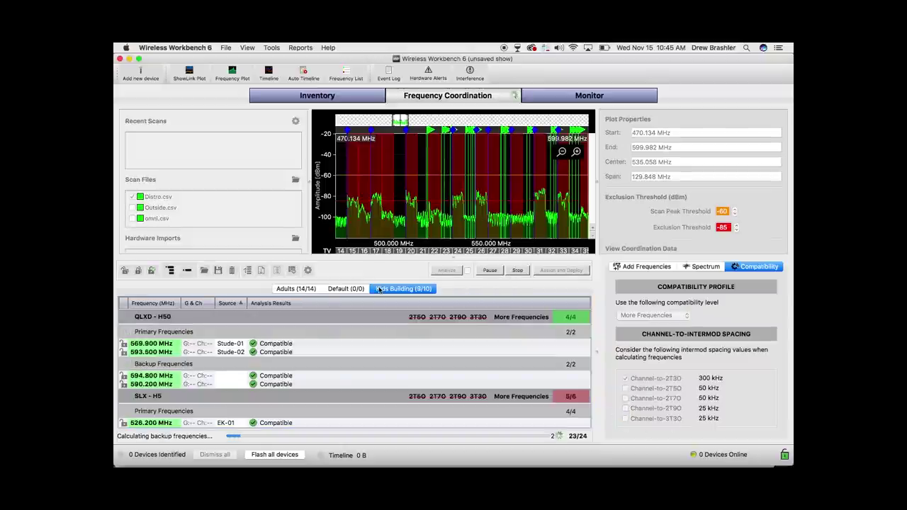
Step: Examine the recalculated primary and backup frequencies of every group in the Adults and Kids Building zones
{"action": "left_click", "coordinate": [301, 289]}
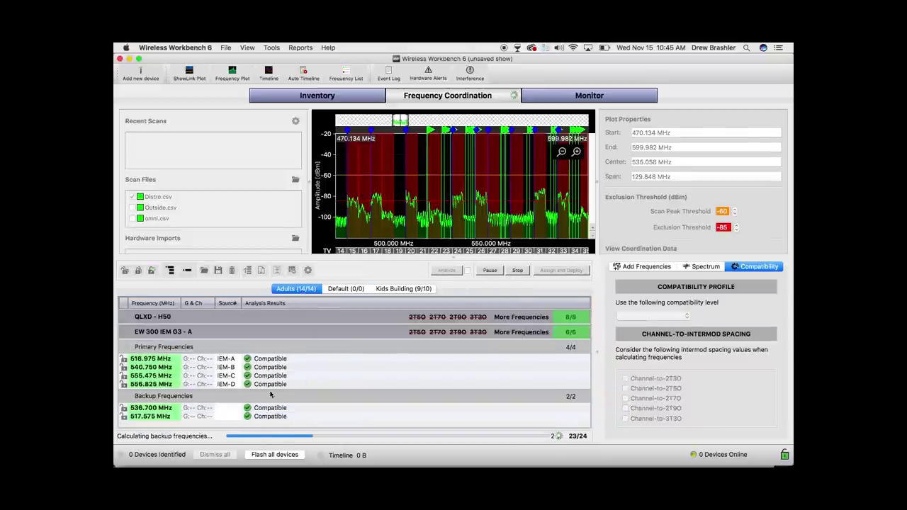
{"action": "left_click", "coordinate": [419, 289]}
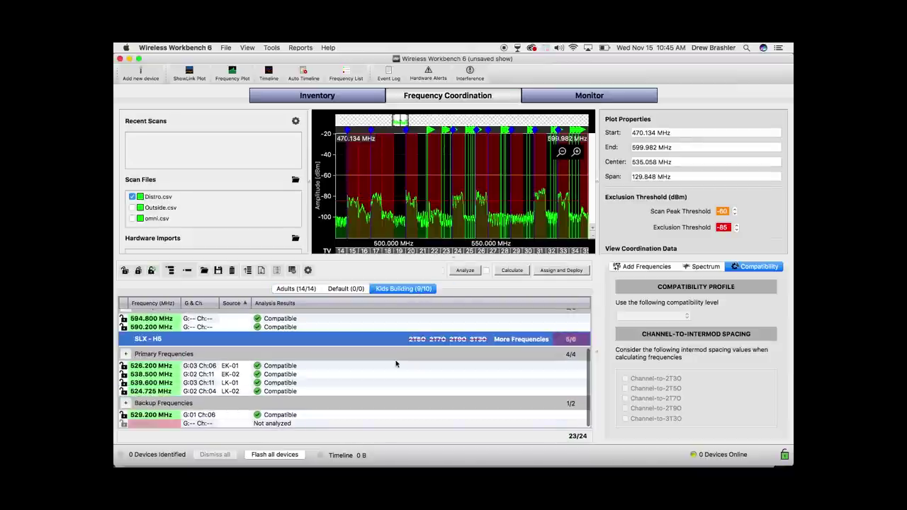
{"action": "scroll", "coordinate": [396, 363], "scroll_direction": "up", "scroll_amount": 3}
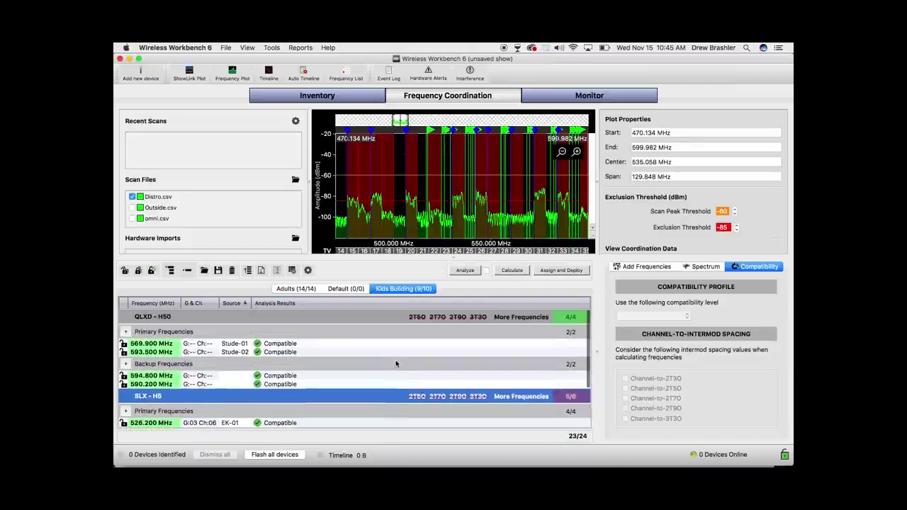
{"action": "left_click", "coordinate": [298, 288]}
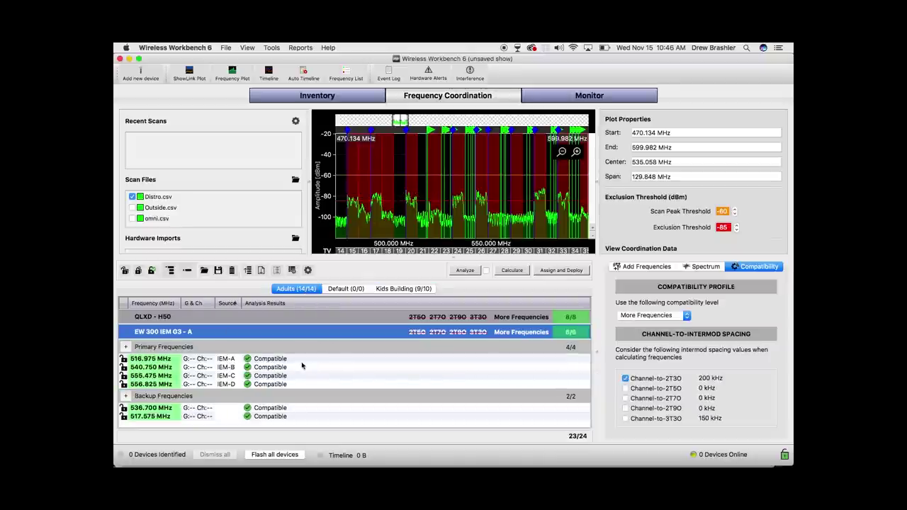
{"action": "left_click", "coordinate": [390, 317]}
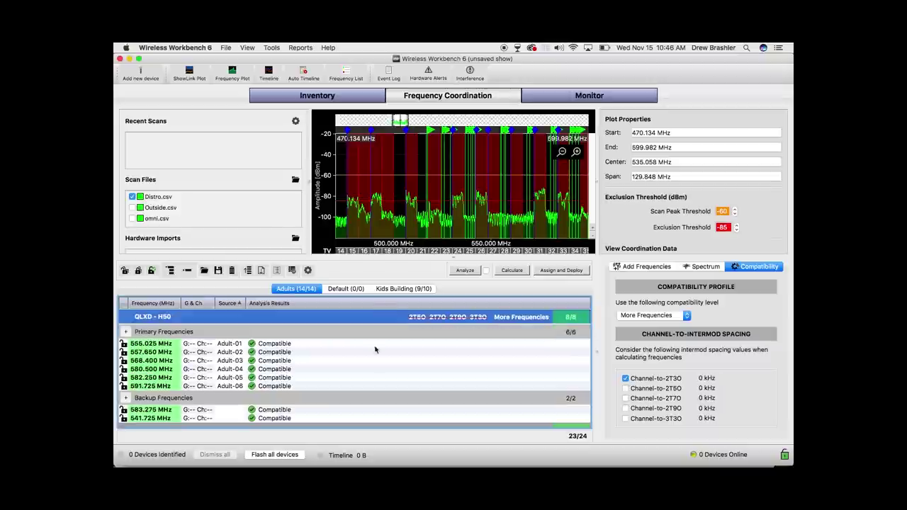
{"action": "scroll", "coordinate": [365, 367], "scroll_direction": "down", "scroll_amount": 5}
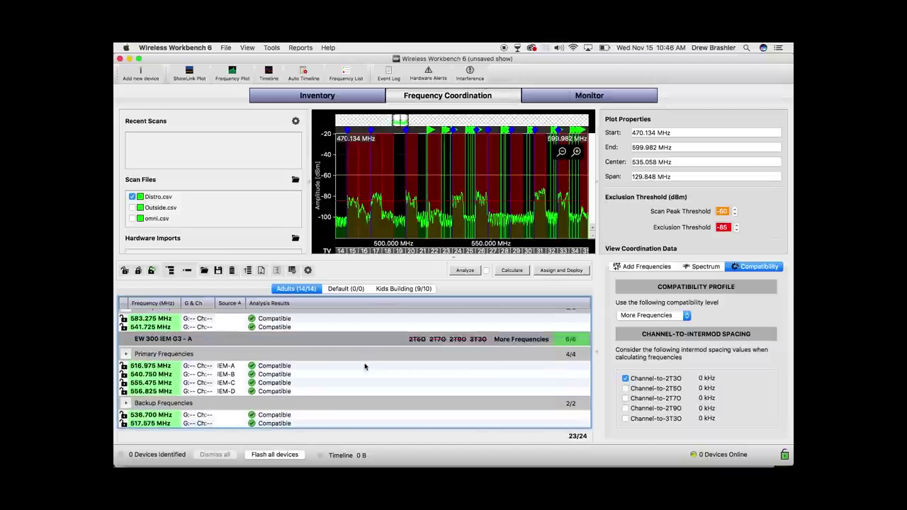
{"action": "scroll", "coordinate": [365, 367], "scroll_direction": "up", "scroll_amount": 5}
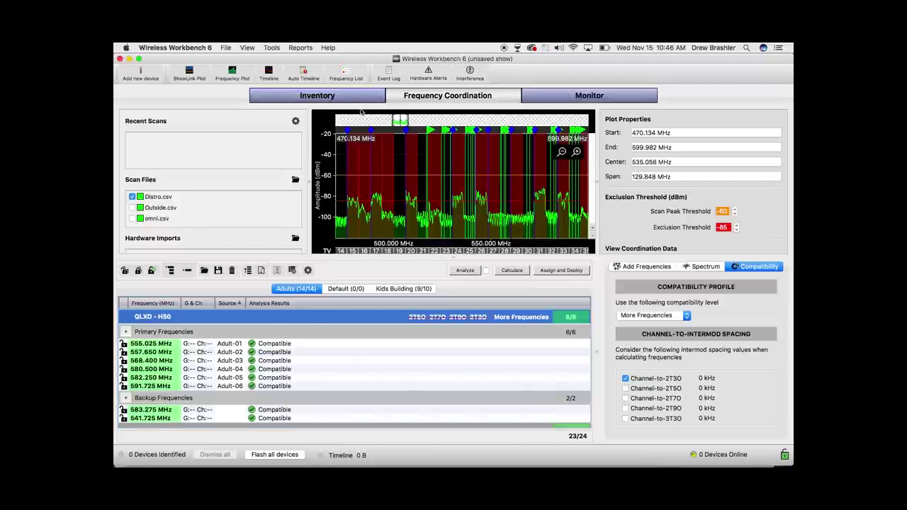
Step: Open the Assign and Deploy window and review the frequency ranks and channel assignments of the Adults and Kids Building zones
{"action": "left_click", "coordinate": [562, 273]}
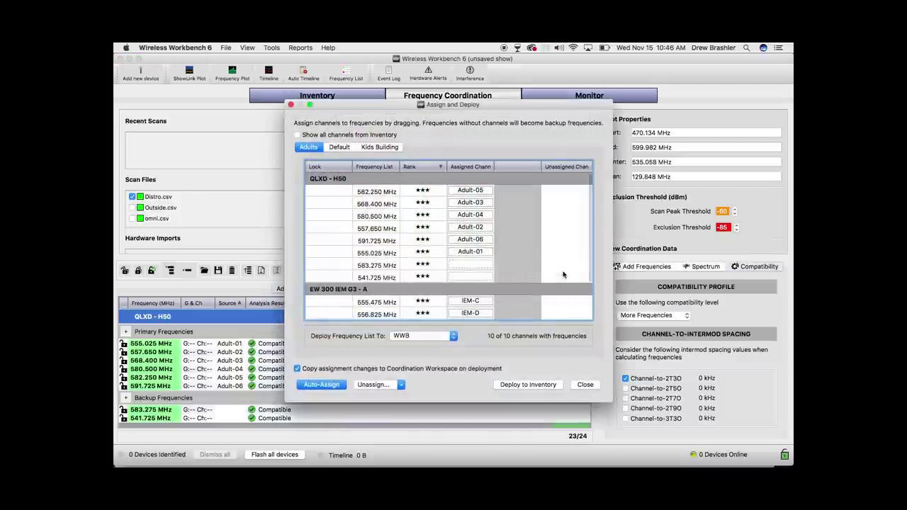
{"action": "scroll", "coordinate": [419, 265], "scroll_direction": "down", "scroll_amount": 3}
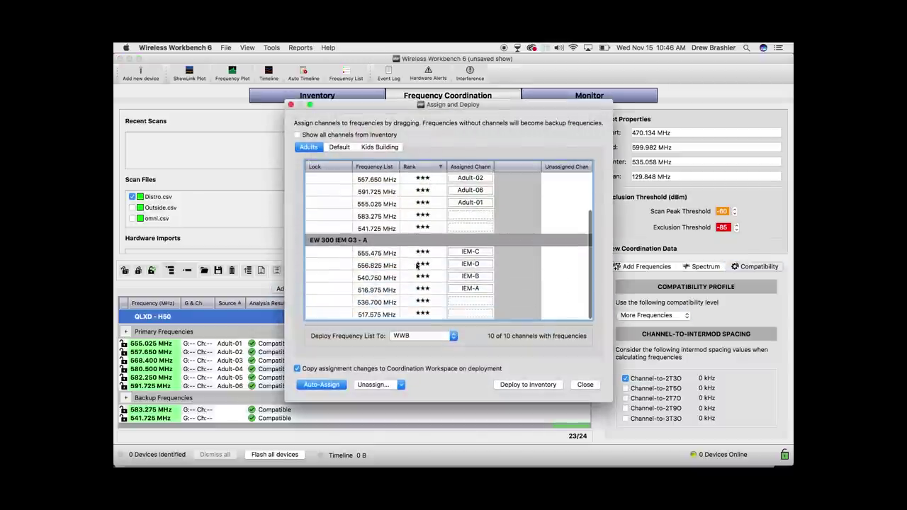
{"action": "scroll", "coordinate": [419, 263], "scroll_direction": "up", "scroll_amount": 3}
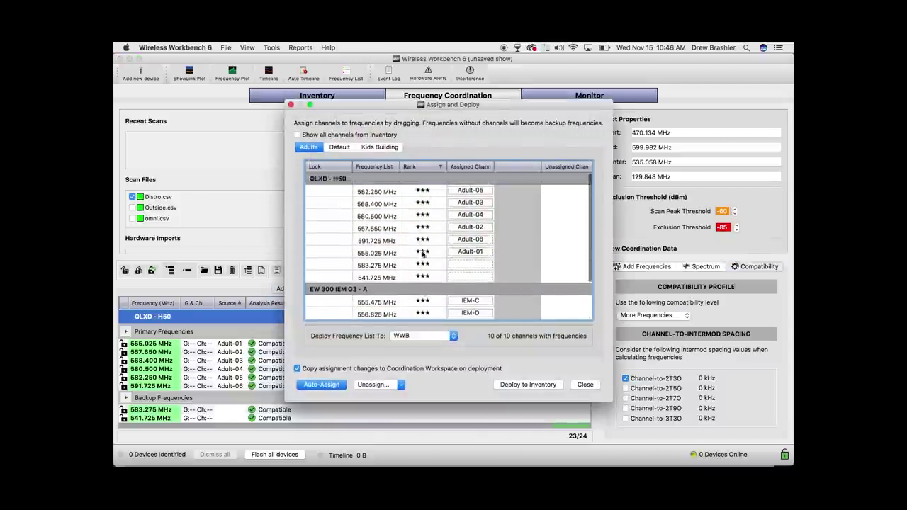
{"action": "left_click", "coordinate": [380, 151]}
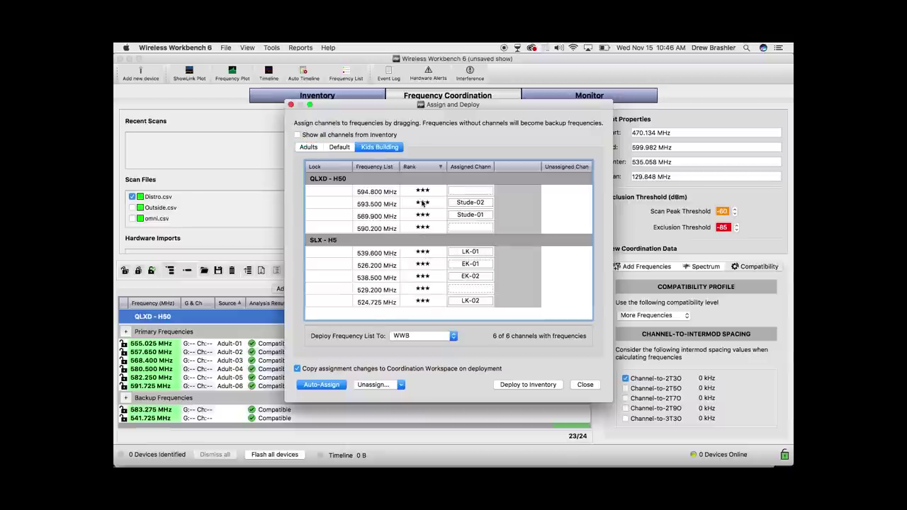
{"action": "left_click", "coordinate": [312, 148]}
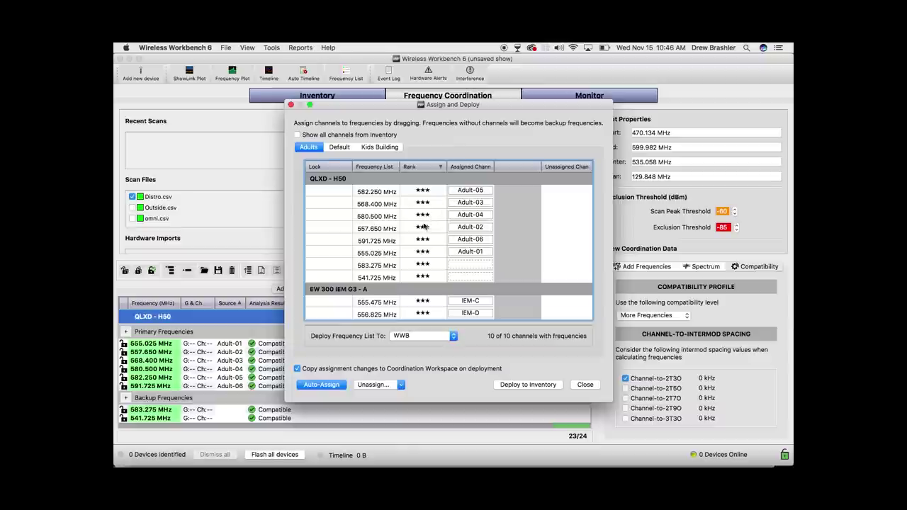
{"action": "mouse_move", "coordinate": [428, 221]}
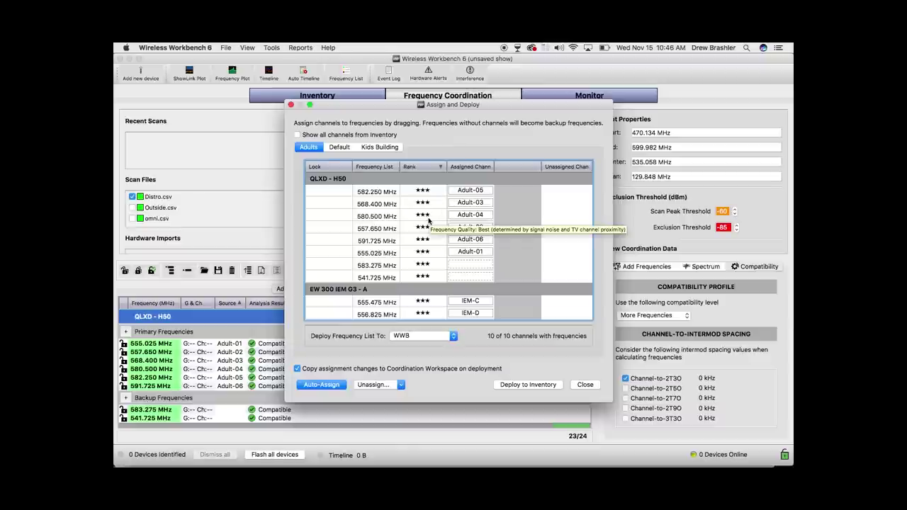
{"action": "scroll", "coordinate": [428, 221], "scroll_direction": "down", "scroll_amount": 2}
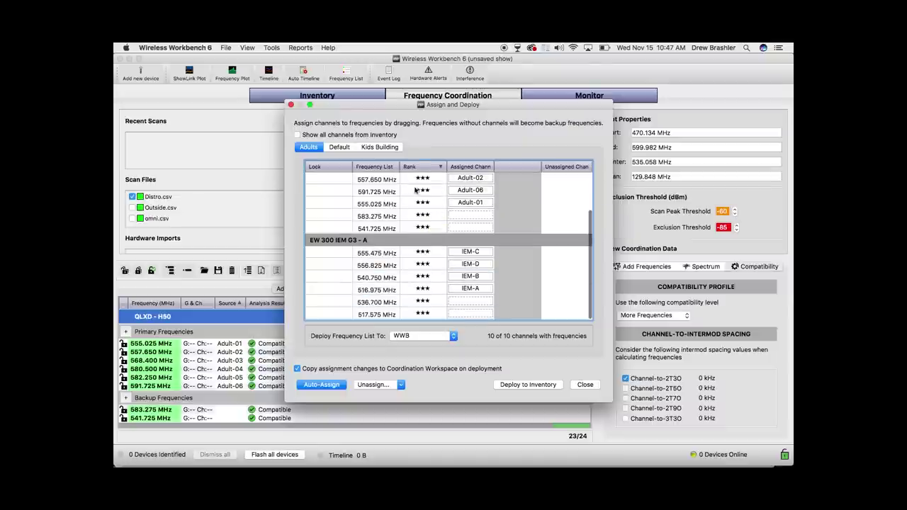
{"action": "left_click", "coordinate": [377, 150]}
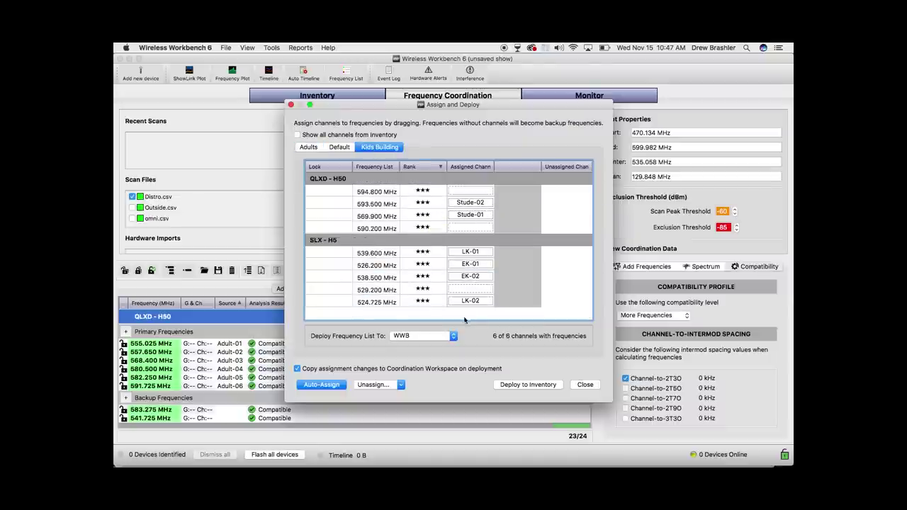
{"action": "left_click", "coordinate": [312, 147]}
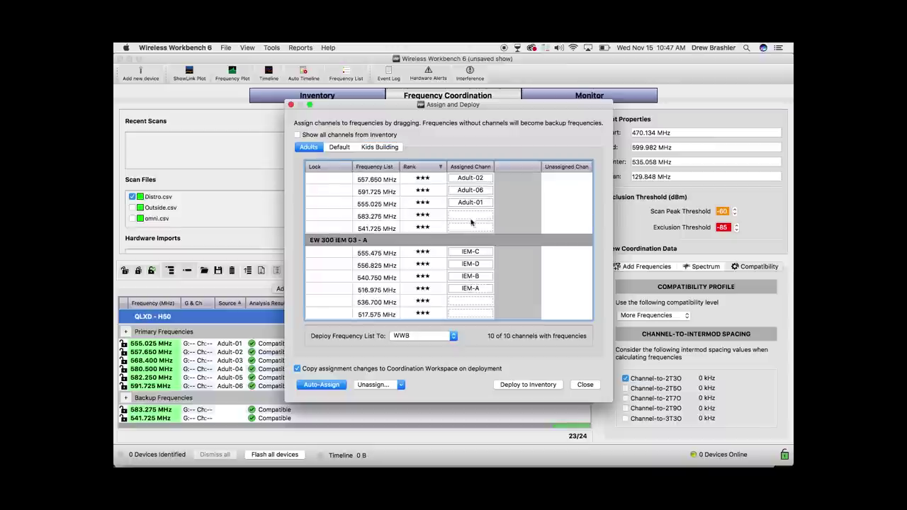
{"action": "scroll", "coordinate": [472, 276], "scroll_direction": "down", "scroll_amount": 1}
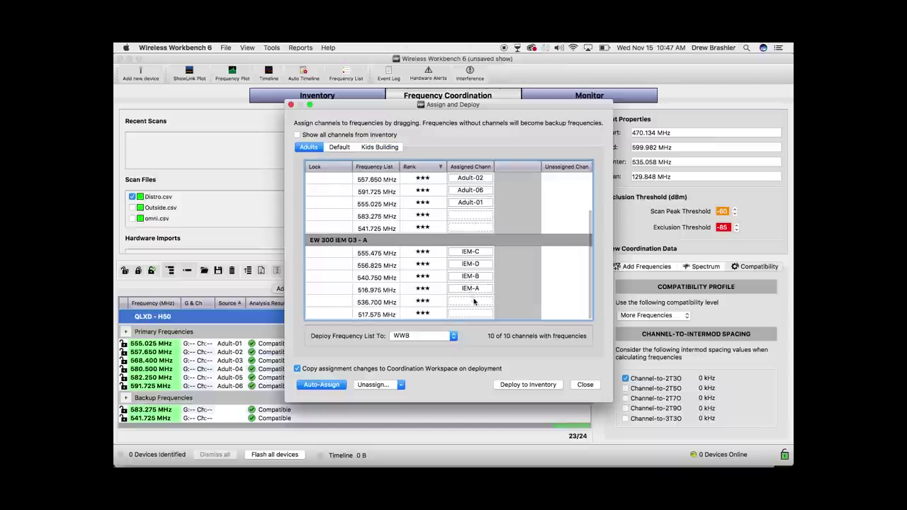
Step: Deploy the assigned frequencies to the inventory and bring up the inventory's device list
{"action": "left_click", "coordinate": [529, 387]}
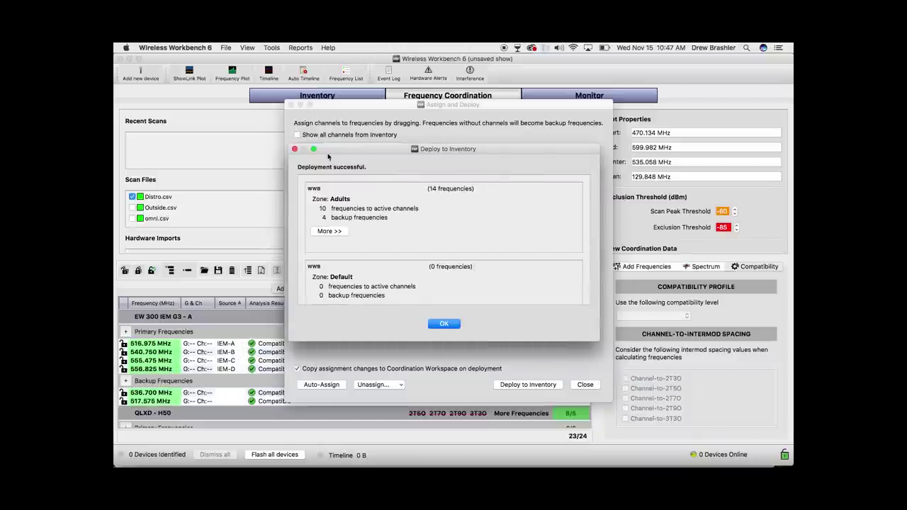
{"action": "left_click", "coordinate": [444, 324]}
{"action": "left_click", "coordinate": [591, 386]}
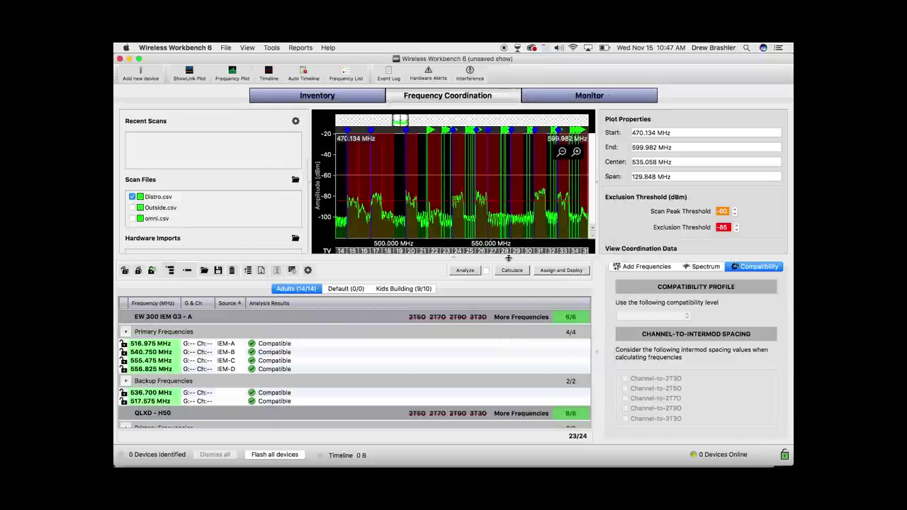
{"action": "left_click", "coordinate": [333, 98]}
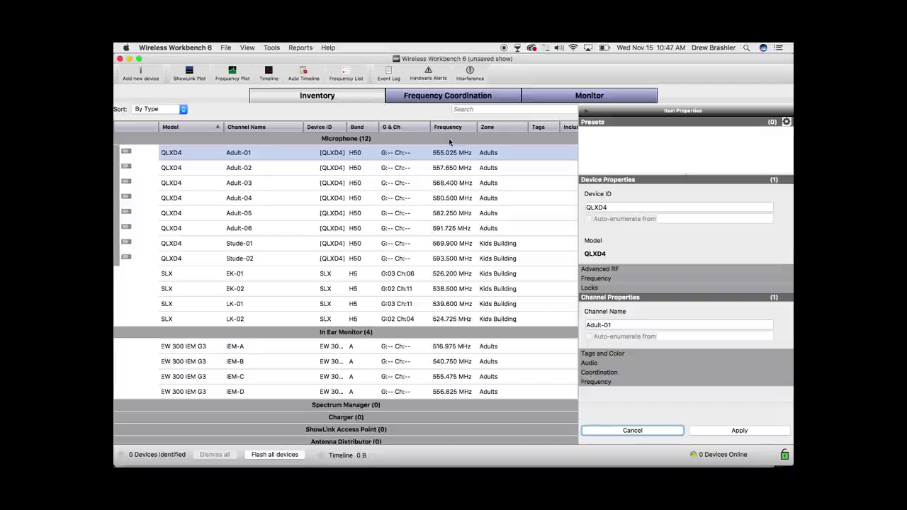
Step: Generate an Inventory Report that includes active TV channels but leaves out other exclusions
{"action": "left_click", "coordinate": [291, 48]}
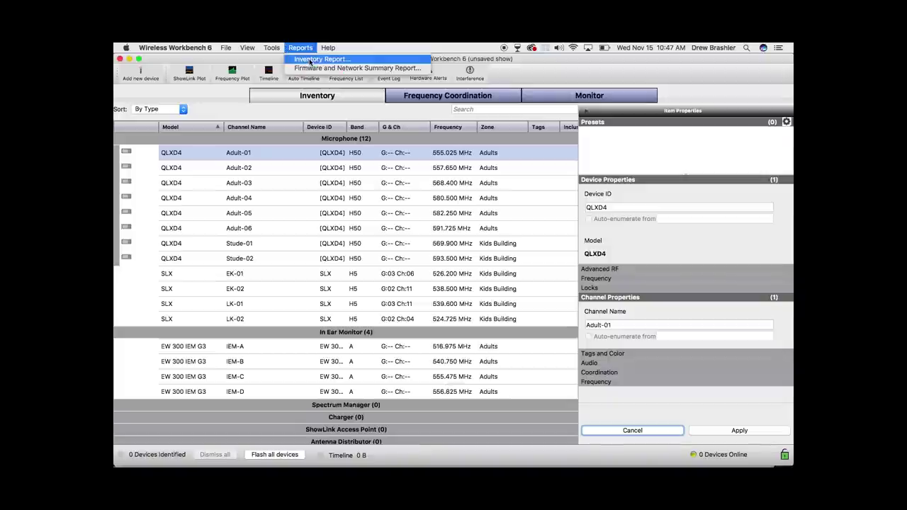
{"action": "left_click", "coordinate": [310, 60]}
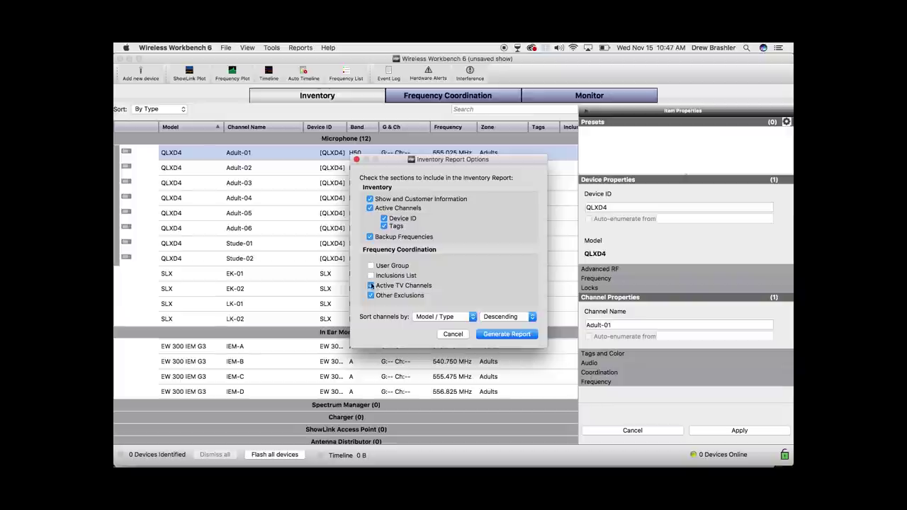
{"action": "left_click", "coordinate": [370, 295]}
{"action": "left_click", "coordinate": [506, 334]}
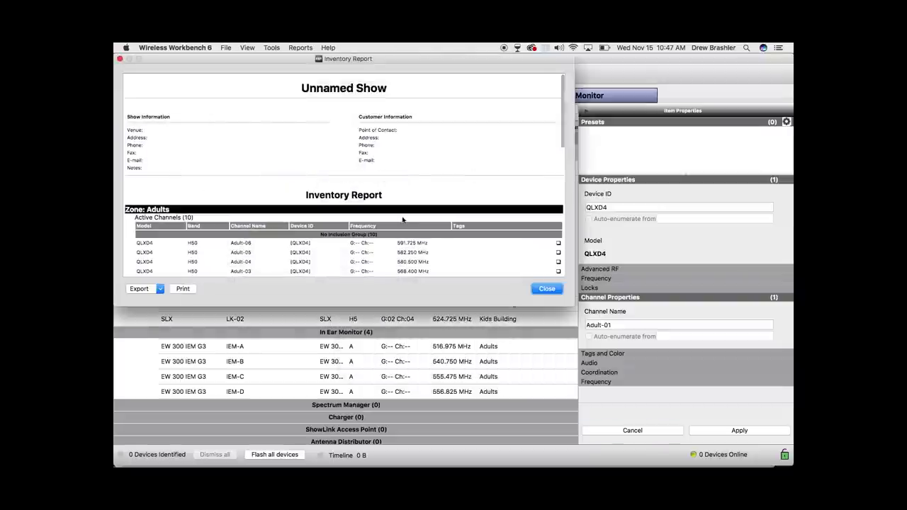
Step: Export the Inventory Report as a PDF named RF Coord in the CCV Mid folder on the Desktop
{"action": "scroll", "coordinate": [350, 172], "scroll_direction": "down", "scroll_amount": 10}
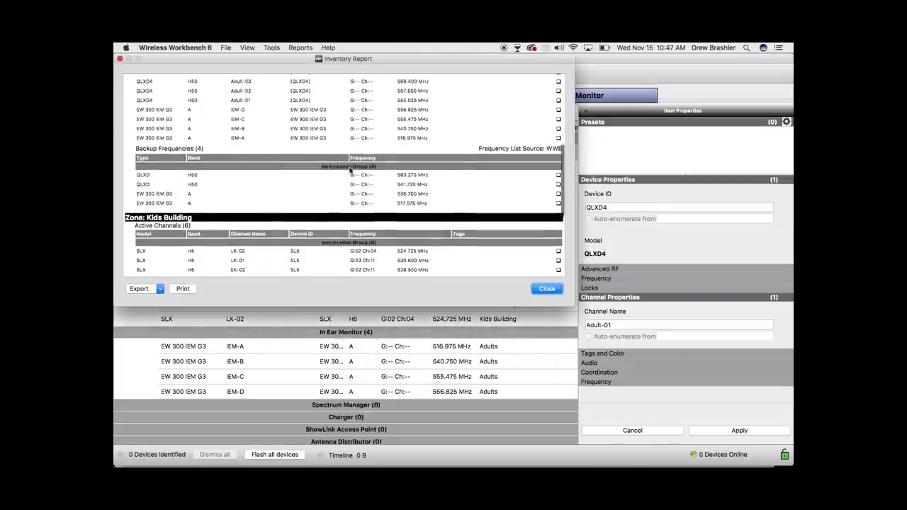
{"action": "scroll", "coordinate": [182, 166], "scroll_direction": "down", "scroll_amount": 3}
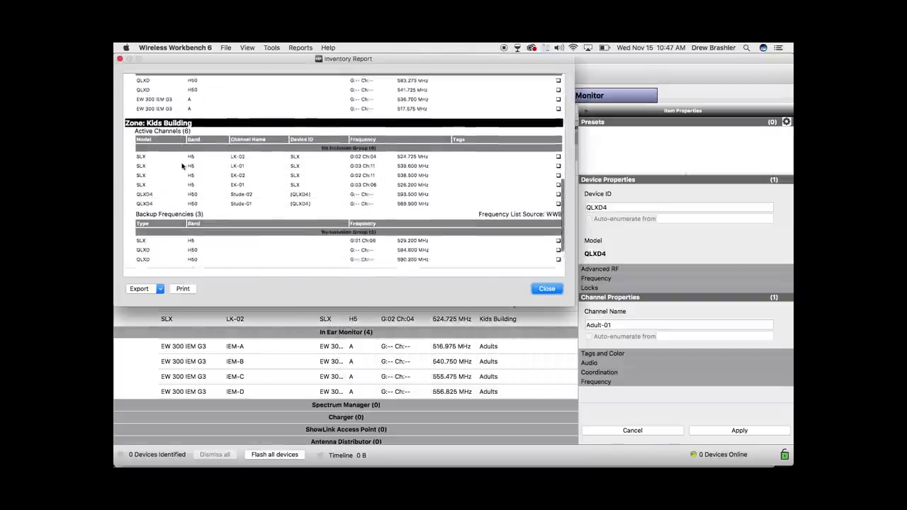
{"action": "scroll", "coordinate": [182, 166], "scroll_direction": "down", "scroll_amount": 5}
{"action": "left_click", "coordinate": [161, 289]}
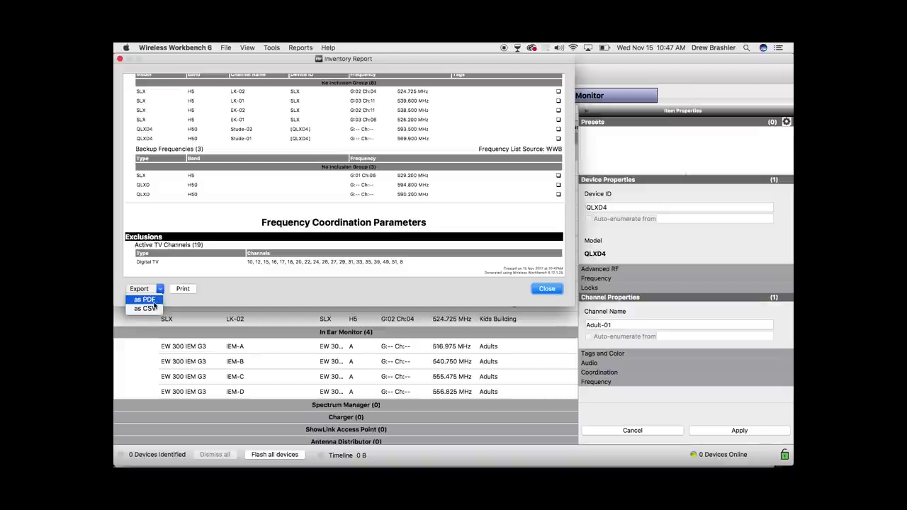
{"action": "left_click", "coordinate": [149, 309]}
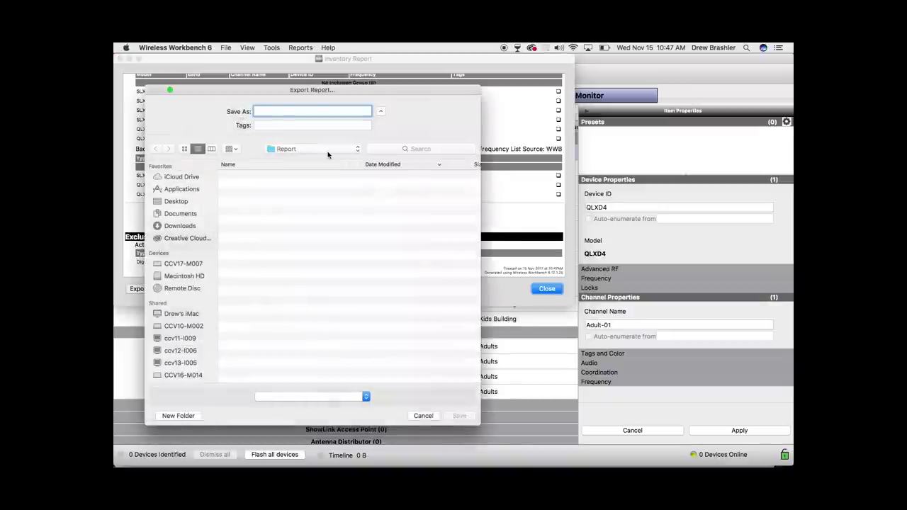
{"action": "left_click", "coordinate": [187, 202]}
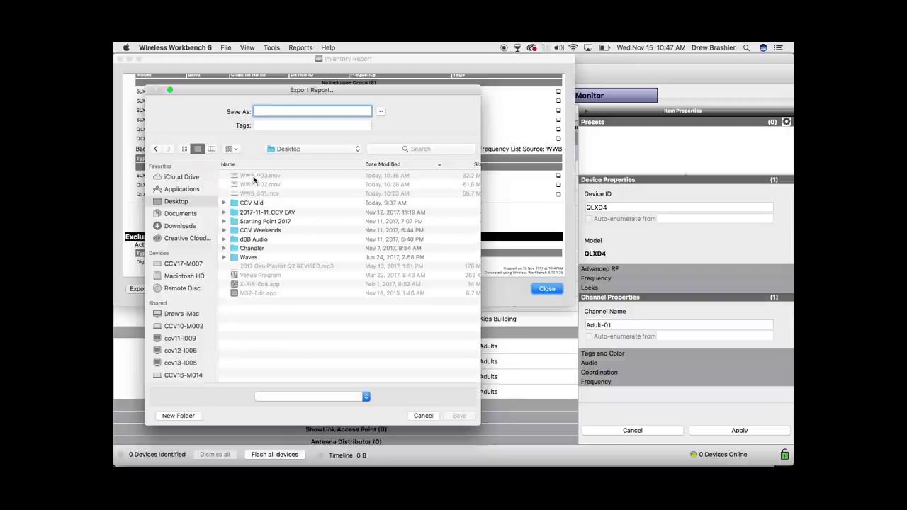
{"action": "double_click", "coordinate": [258, 212]}
{"action": "left_click", "coordinate": [270, 112]}
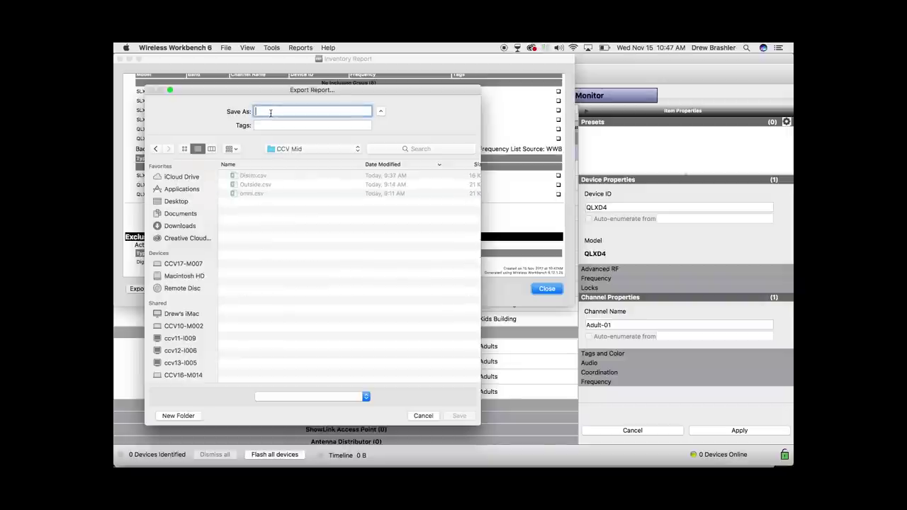
{"action": "type", "text": "In"}
{"action": "key", "text": "BackSpace"}
{"action": "key", "text": "BackSpace"}
{"action": "key", "text": "BackSpace"}
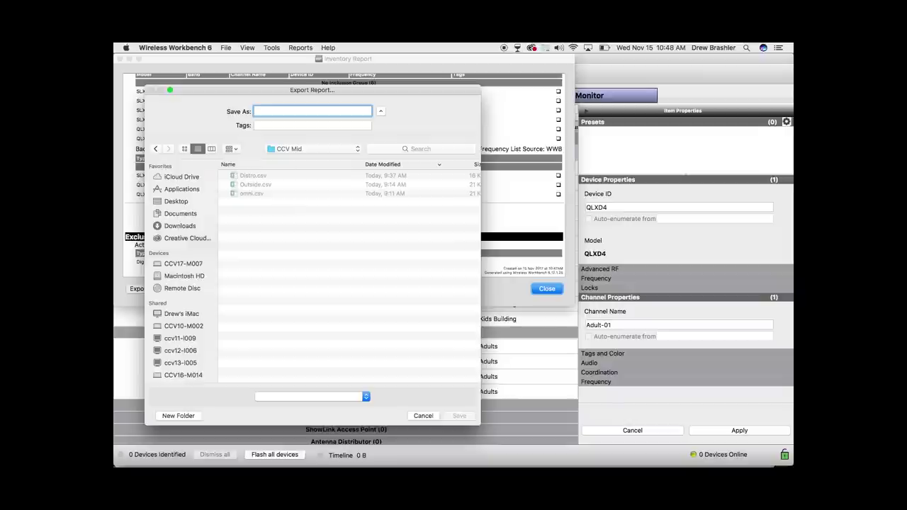
{"action": "type", "text": "RF Coord"}
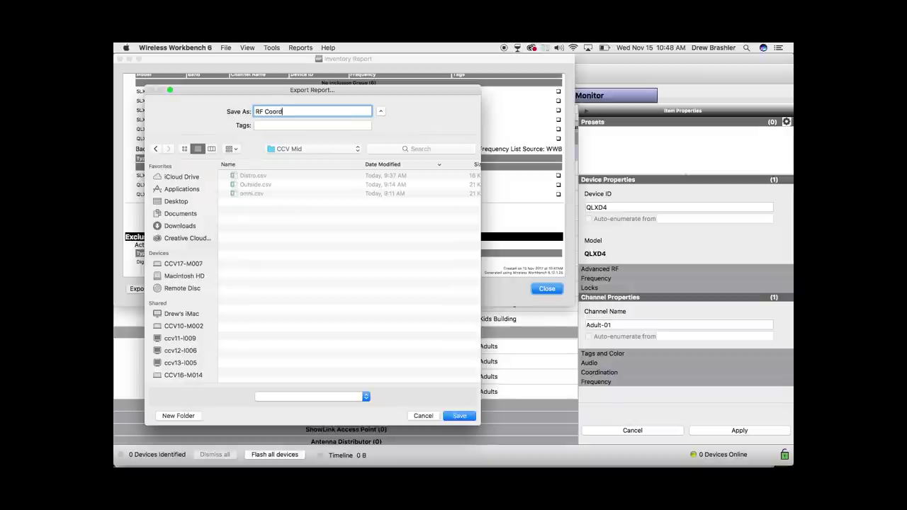
{"action": "key", "text": "Return"}
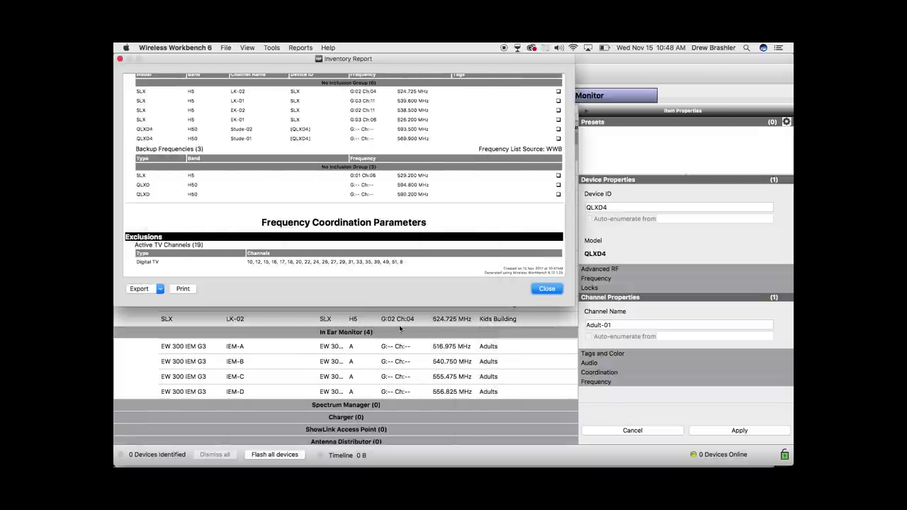
Step: Export the same report as a CSV file named RF Coord in the Desktop's CCV Mid folder and close the report
{"action": "left_click", "coordinate": [161, 289]}
{"action": "left_click", "coordinate": [302, 191]}
{"action": "left_click", "coordinate": [177, 203]}
{"action": "double_click", "coordinate": [255, 175]}
{"action": "left_click", "coordinate": [280, 110]}
{"action": "type", "text": "RF Coord"}
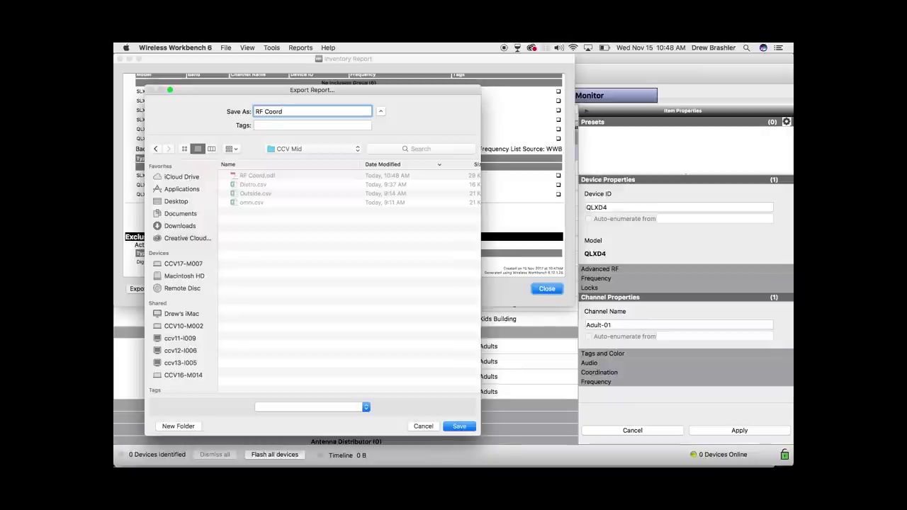
{"action": "key", "text": "Return"}
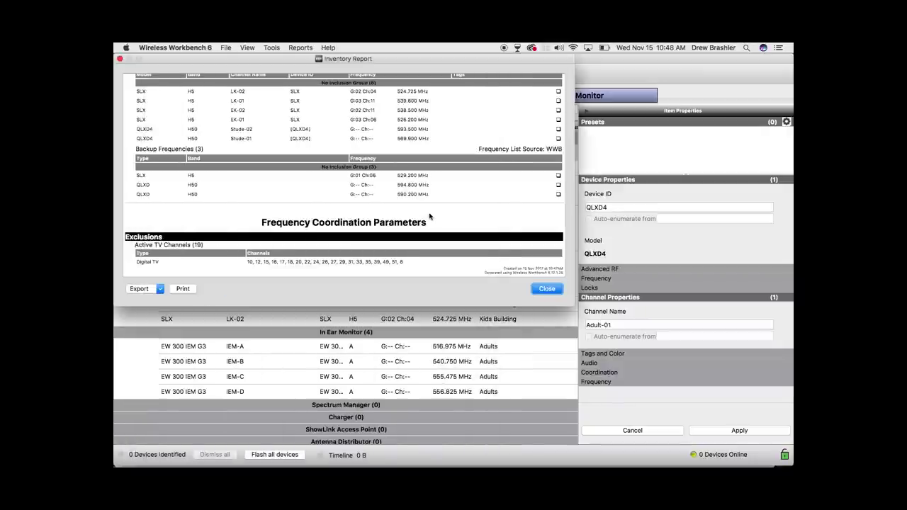
{"action": "left_click", "coordinate": [547, 289]}
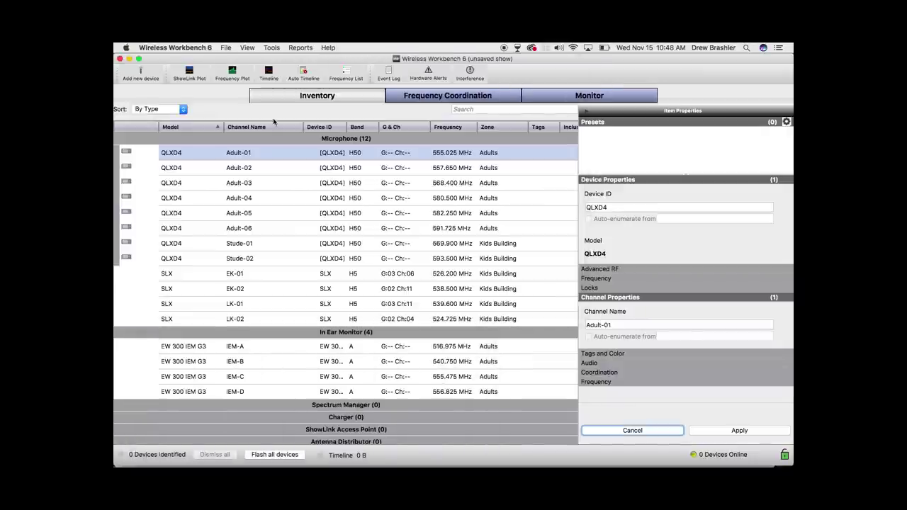
Step: Save the show as CCV MID RF Coordination in the Desktop's CCV Mid folder and return to the Frequency Coordination view
{"action": "left_click", "coordinate": [225, 47]}
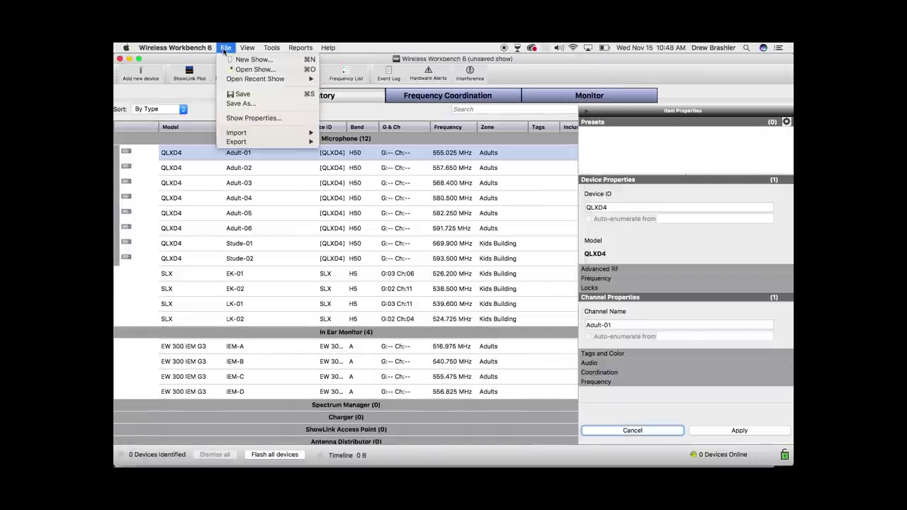
{"action": "left_click", "coordinate": [253, 104]}
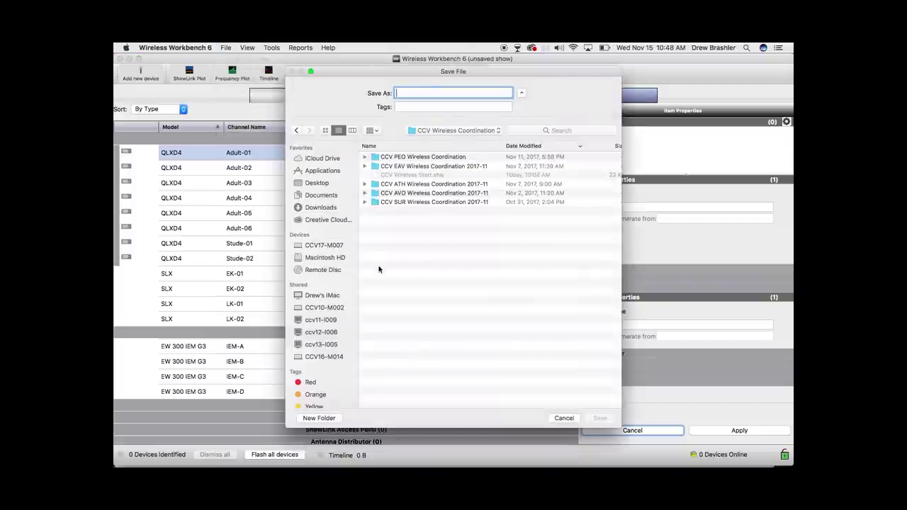
{"action": "left_click", "coordinate": [317, 182]}
{"action": "double_click", "coordinate": [395, 155]}
{"action": "left_click", "coordinate": [416, 92]}
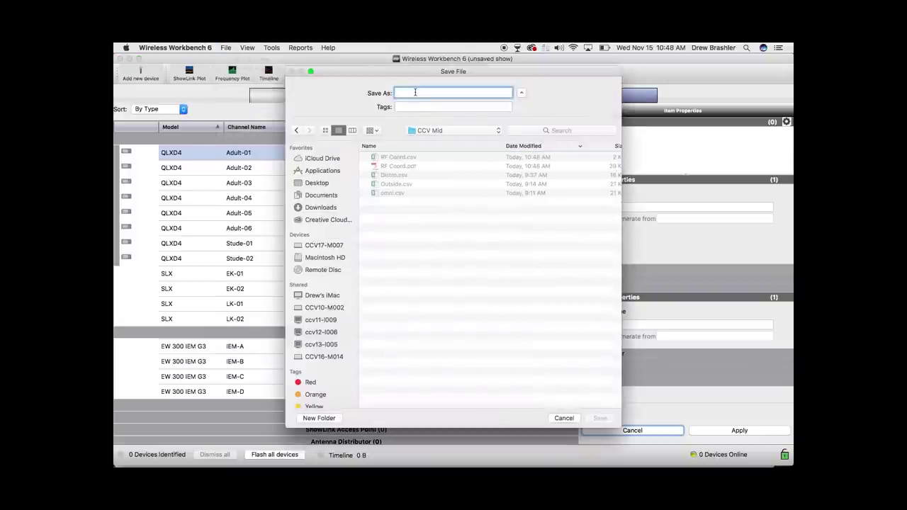
{"action": "type", "text": "CCV MID"}
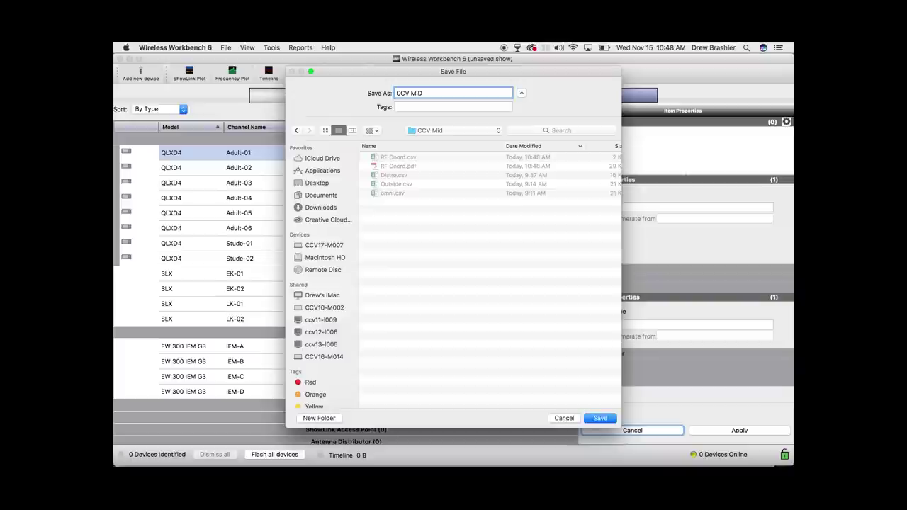
{"action": "type", "text": " RF Coordination"}
{"action": "key", "text": "Return"}
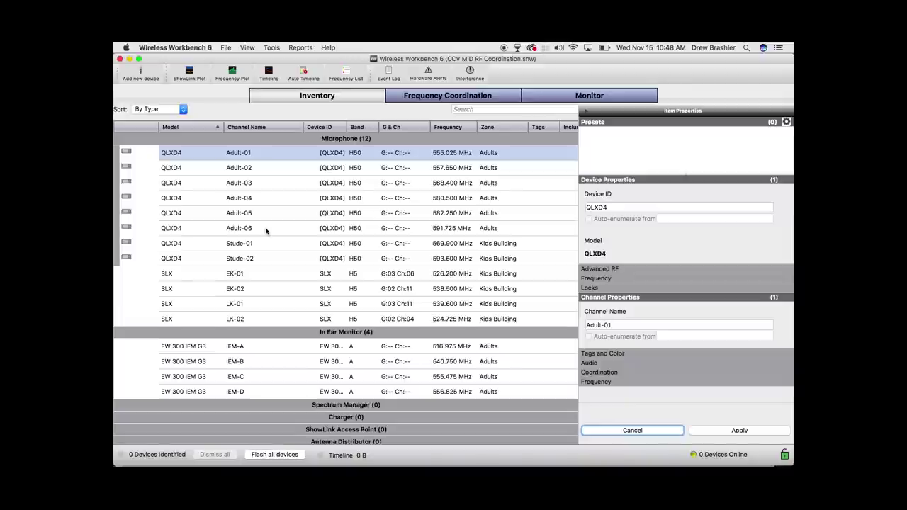
{"action": "left_click", "coordinate": [403, 100]}
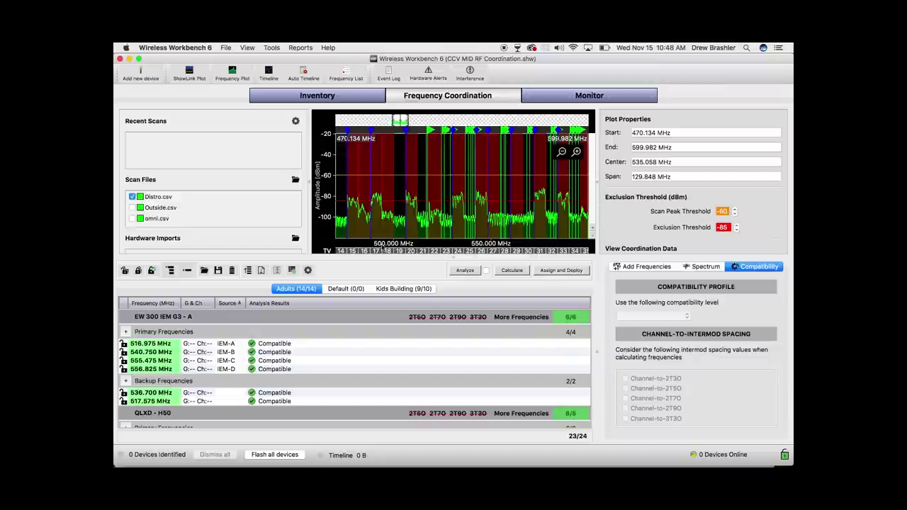